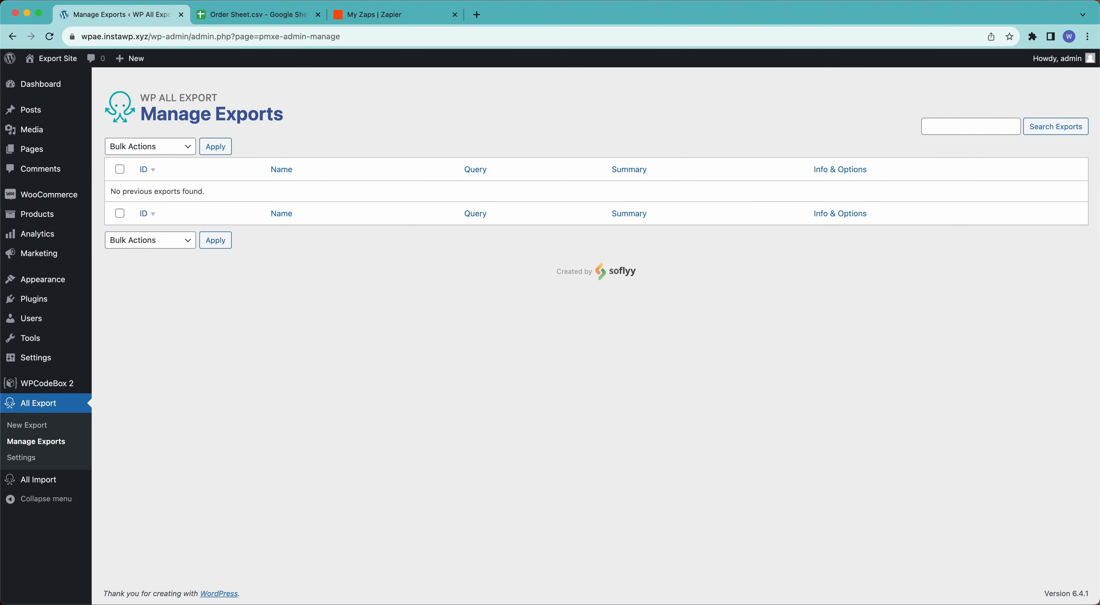
Start a new export and choose WooCommerce Orders as the post type.
{"action": "left_click", "coordinate": [46, 432]}
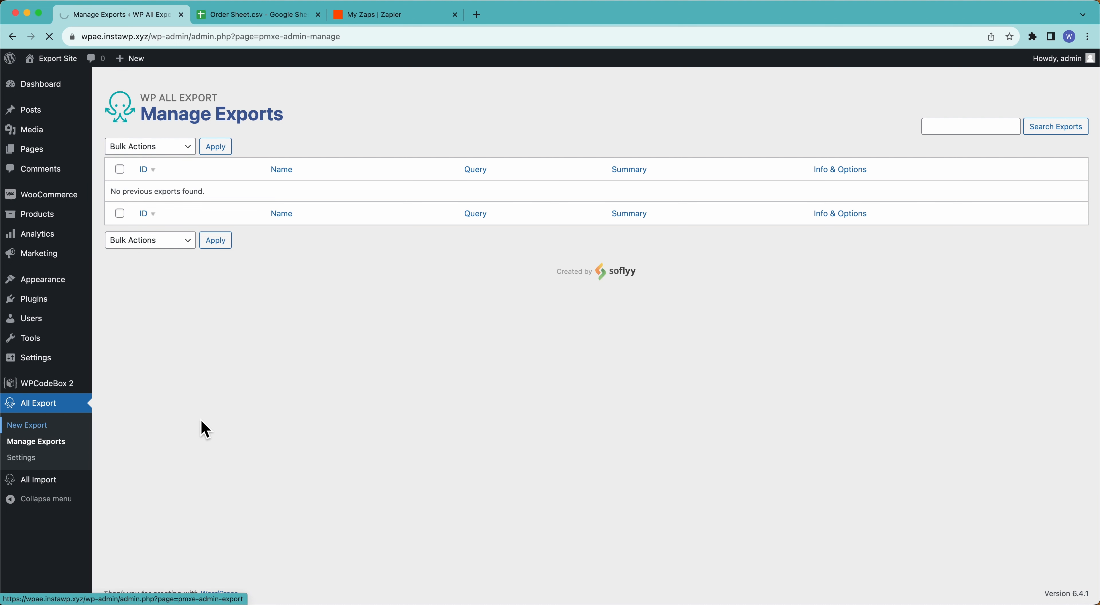
{"action": "left_click", "coordinate": [420, 274]}
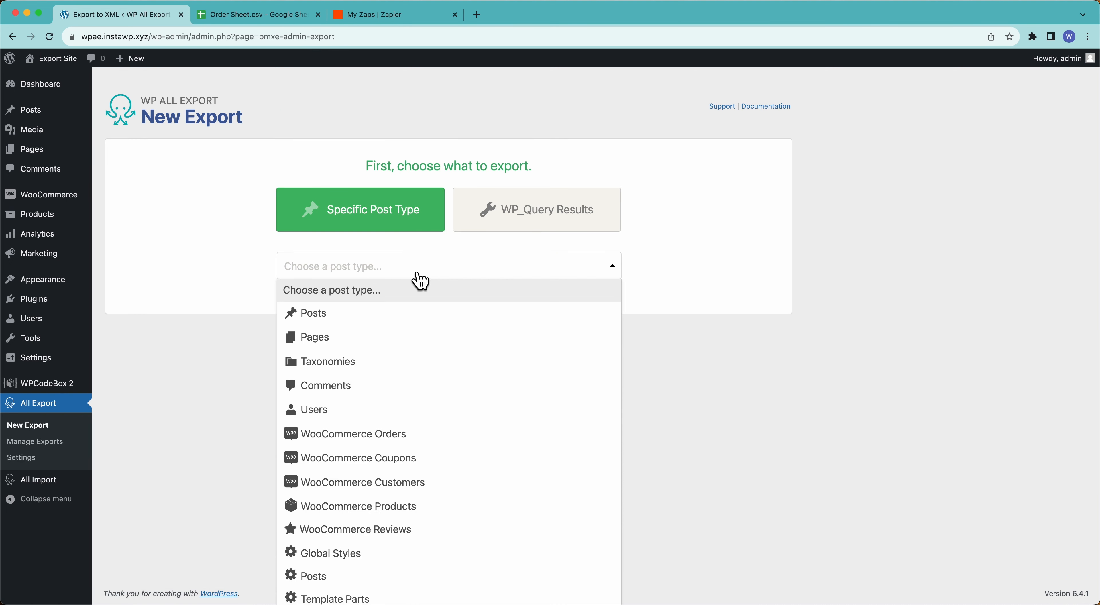
{"action": "left_click", "coordinate": [428, 437]}
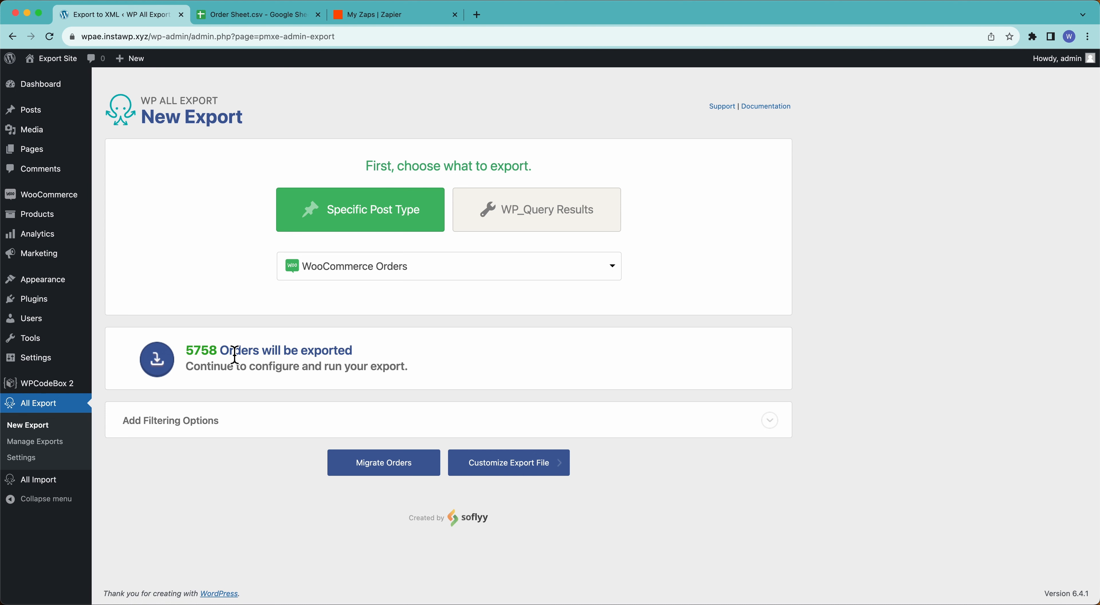
Add a filtering rule that limits the export to orders whose Billing State equals CA.
{"action": "left_click", "coordinate": [228, 422]}
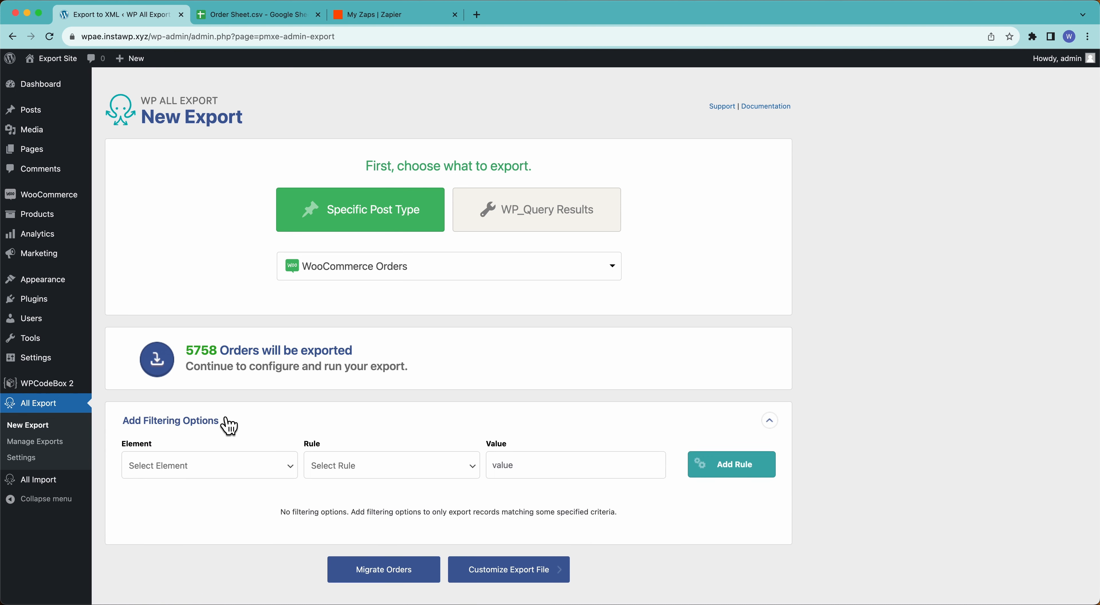
{"action": "scroll", "coordinate": [228, 425], "scroll_direction": "down", "scroll_amount": 3}
{"action": "left_click", "coordinate": [217, 402]}
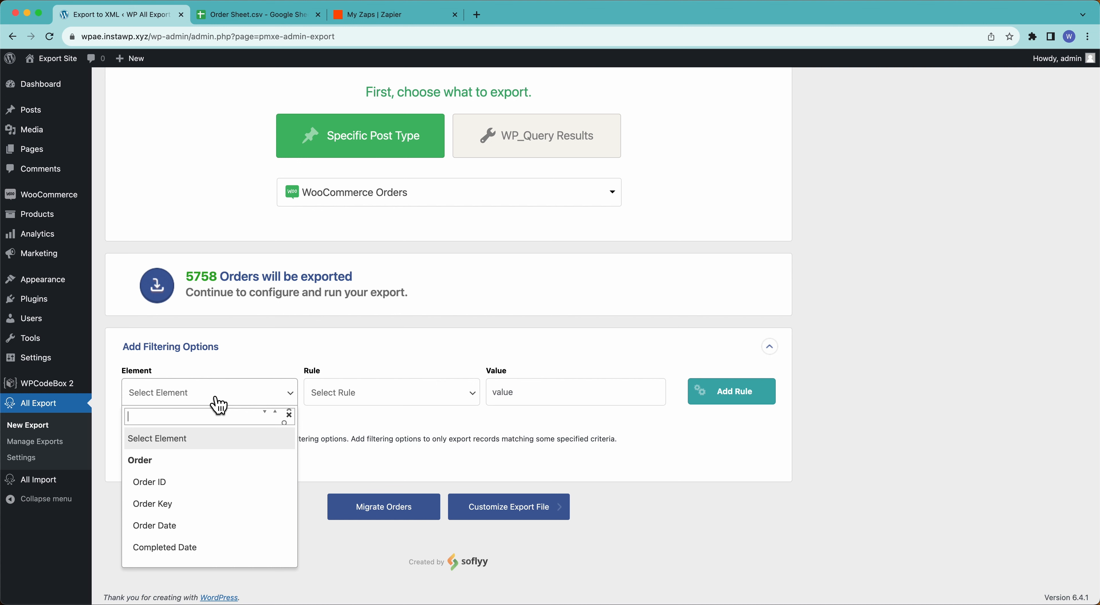
{"action": "type", "text": "state"}
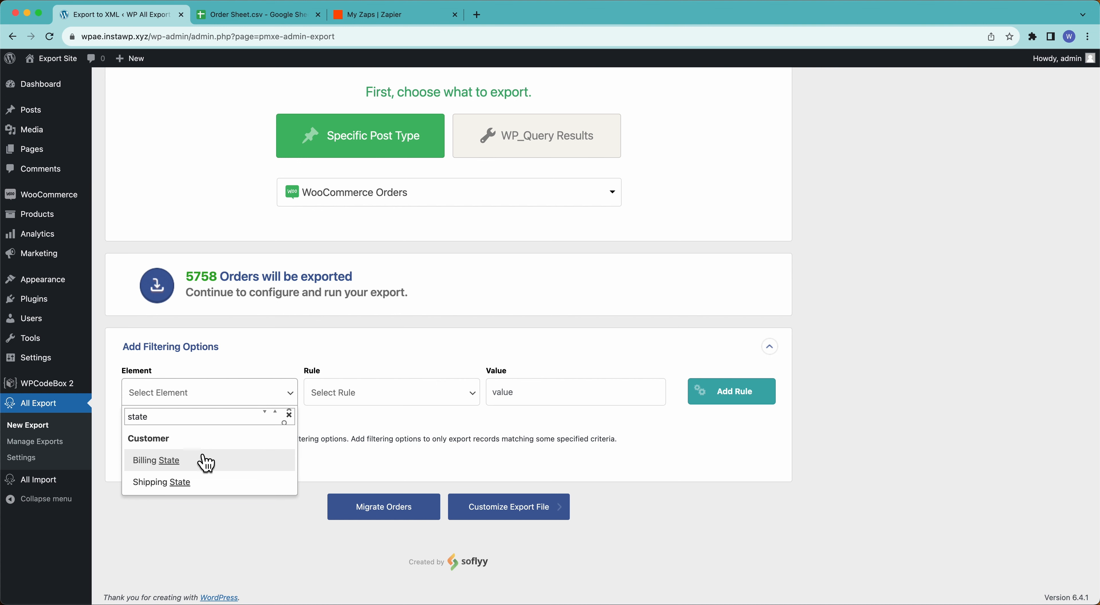
{"action": "left_click", "coordinate": [207, 463]}
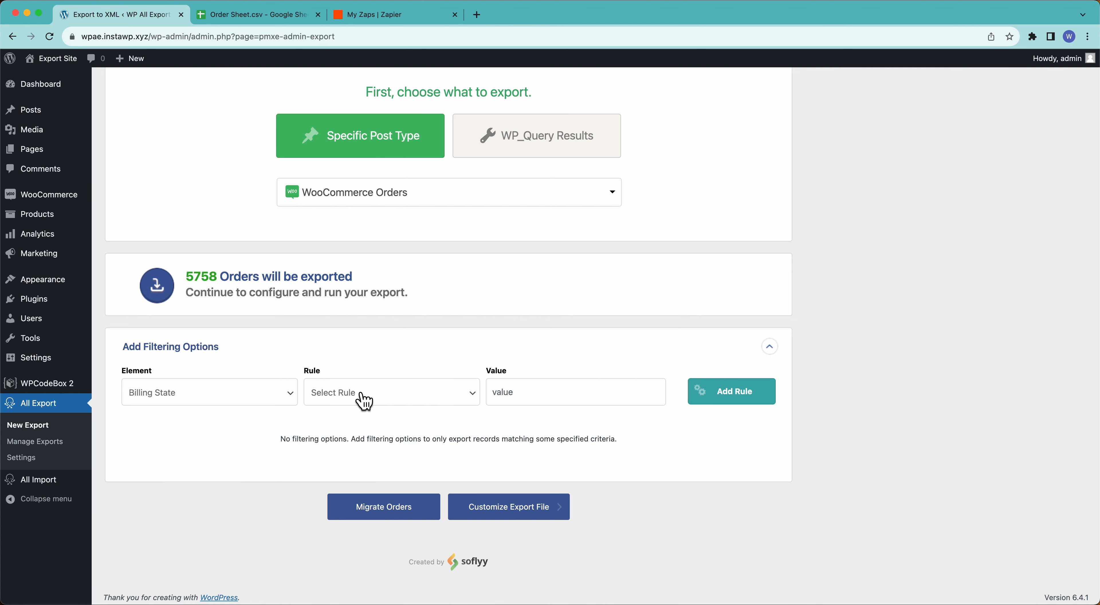
{"action": "left_click", "coordinate": [364, 399]}
{"action": "left_click", "coordinate": [326, 462]}
{"action": "type", "text": "CA"}
{"action": "left_click", "coordinate": [736, 395]}
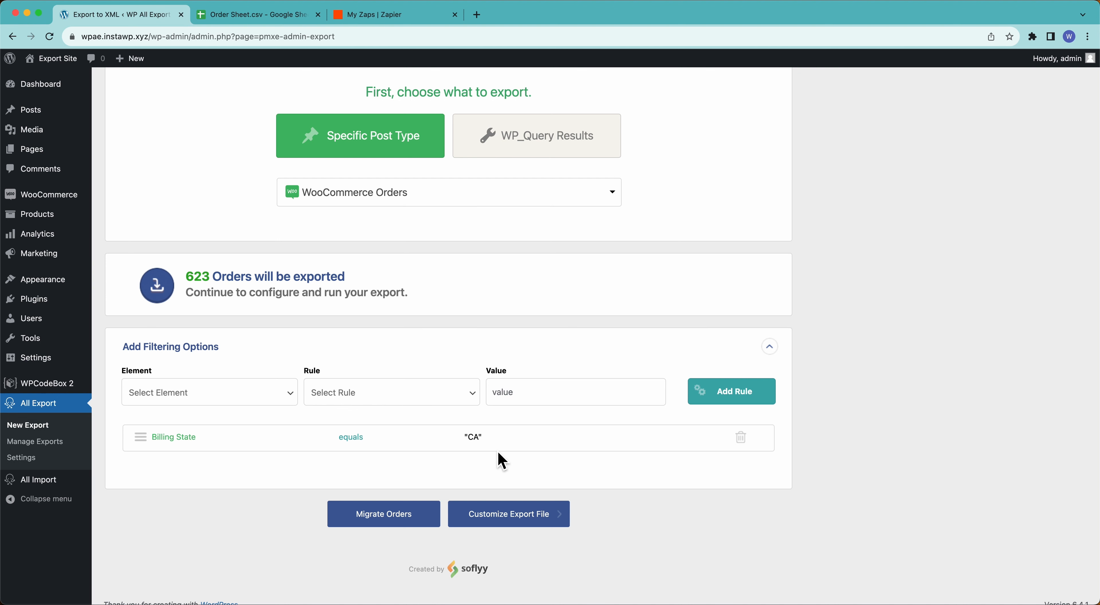
Remove the Billing State rule and add a filtering rule for orders whose SKU contains MILIN.
{"action": "left_click", "coordinate": [742, 439]}
{"action": "left_click", "coordinate": [166, 414]}
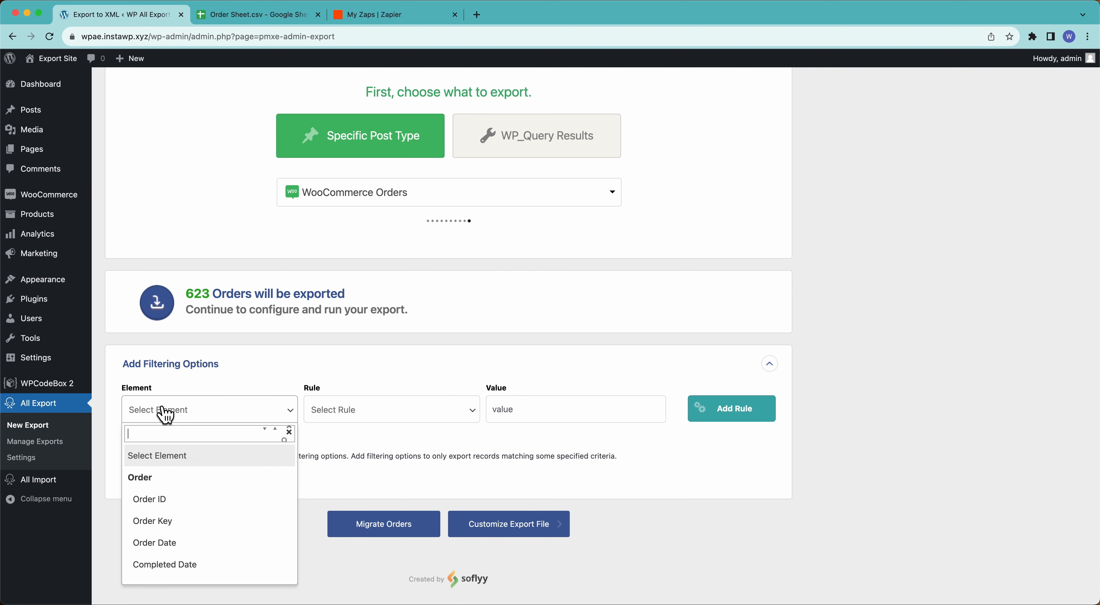
{"action": "type", "text": "sku"}
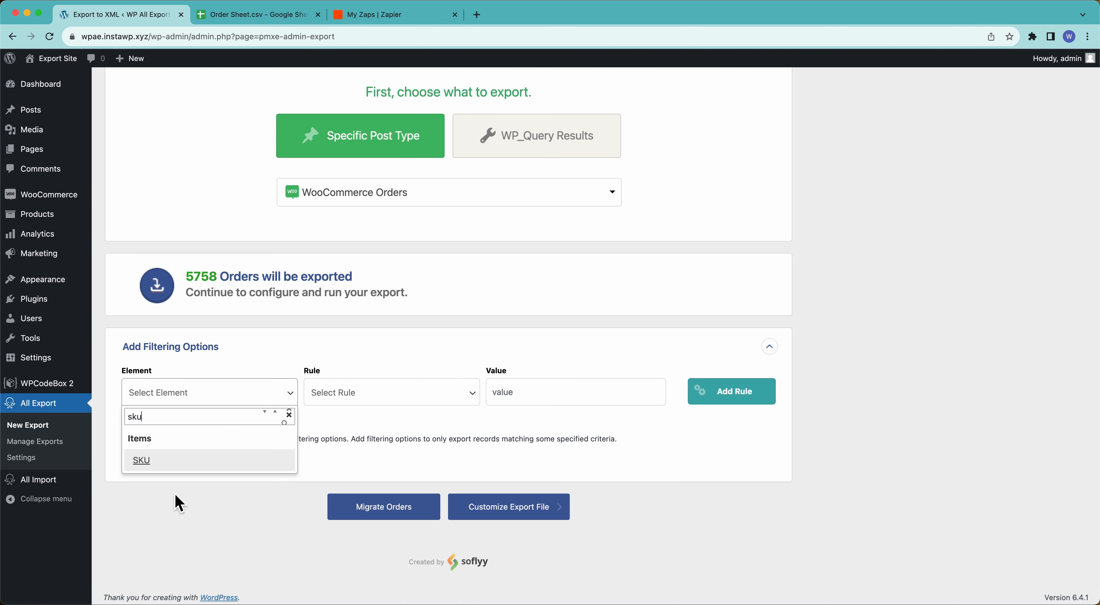
{"action": "left_click", "coordinate": [173, 463]}
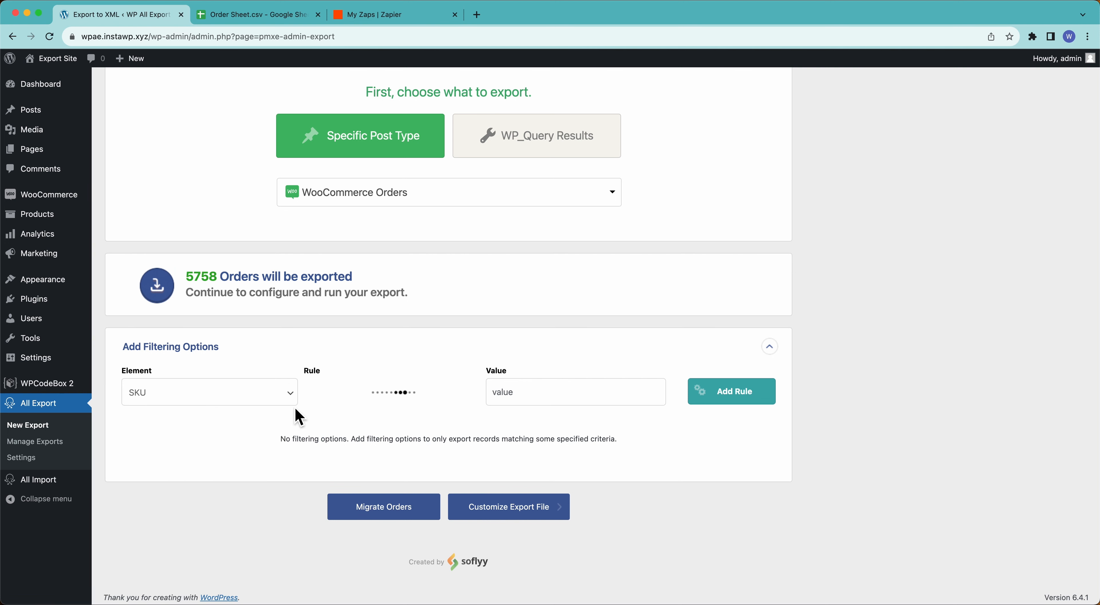
{"action": "left_click", "coordinate": [375, 399]}
{"action": "scroll", "coordinate": [368, 508], "scroll_direction": "down", "scroll_amount": 3}
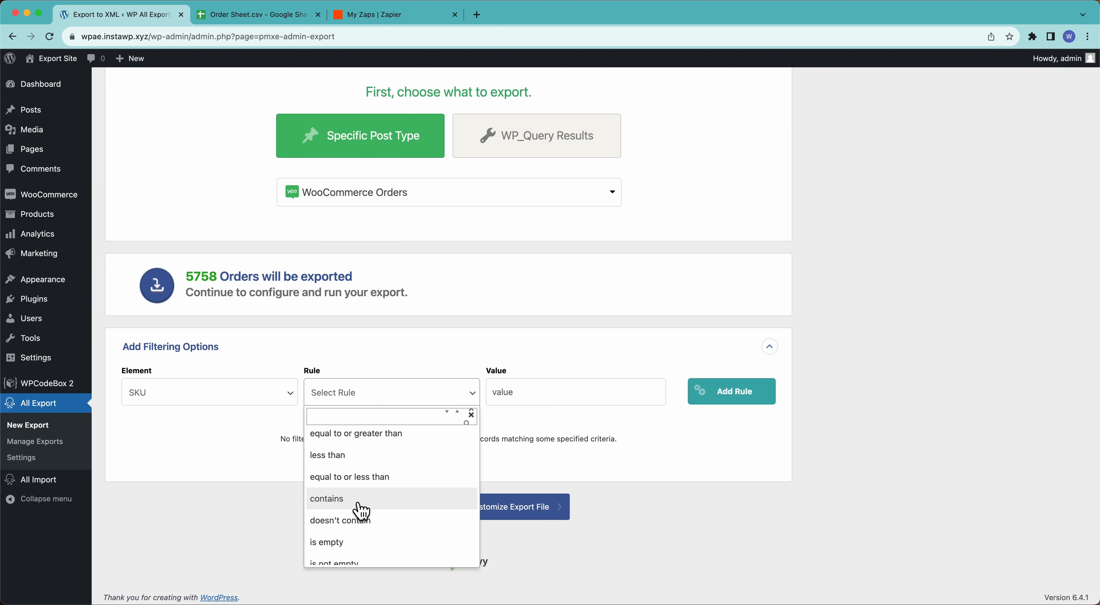
{"action": "left_click", "coordinate": [360, 499]}
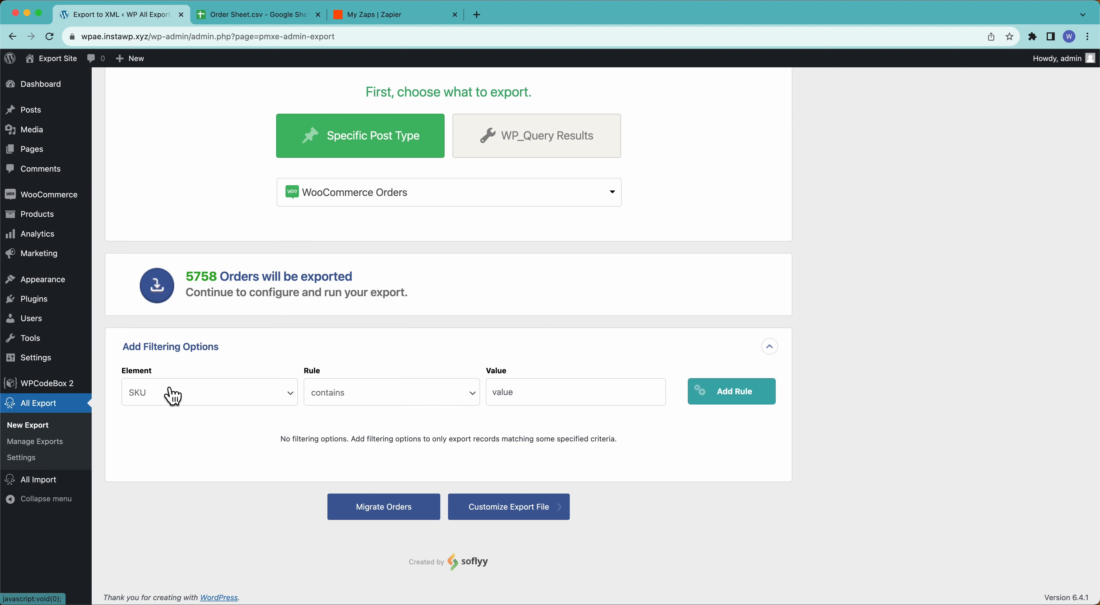
{"action": "left_click", "coordinate": [524, 399]}
{"action": "type", "text": "MILIN"}
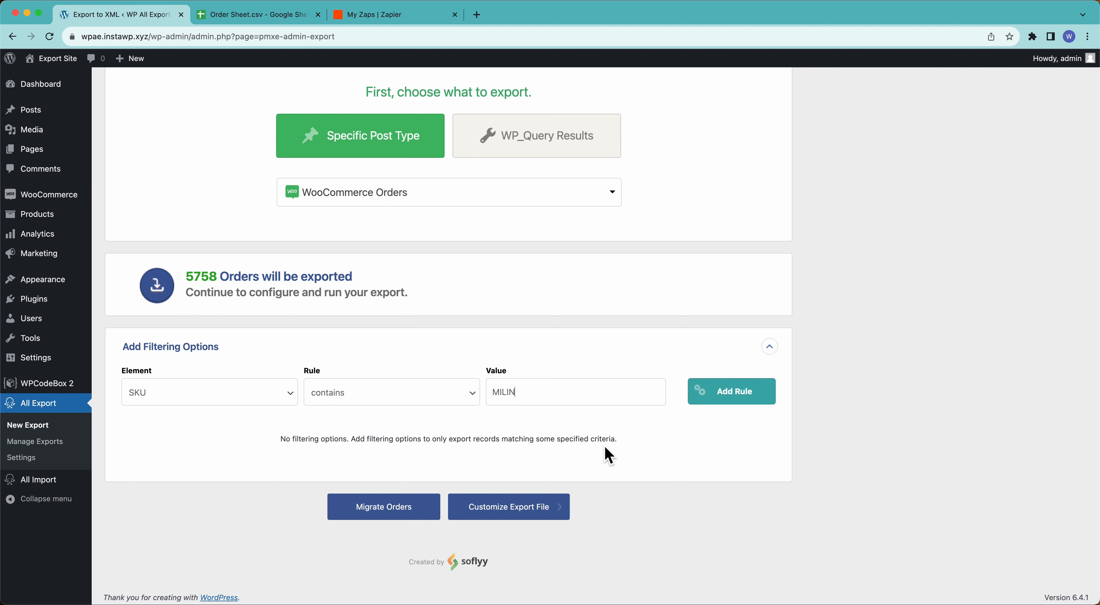
{"action": "left_click", "coordinate": [323, 401]}
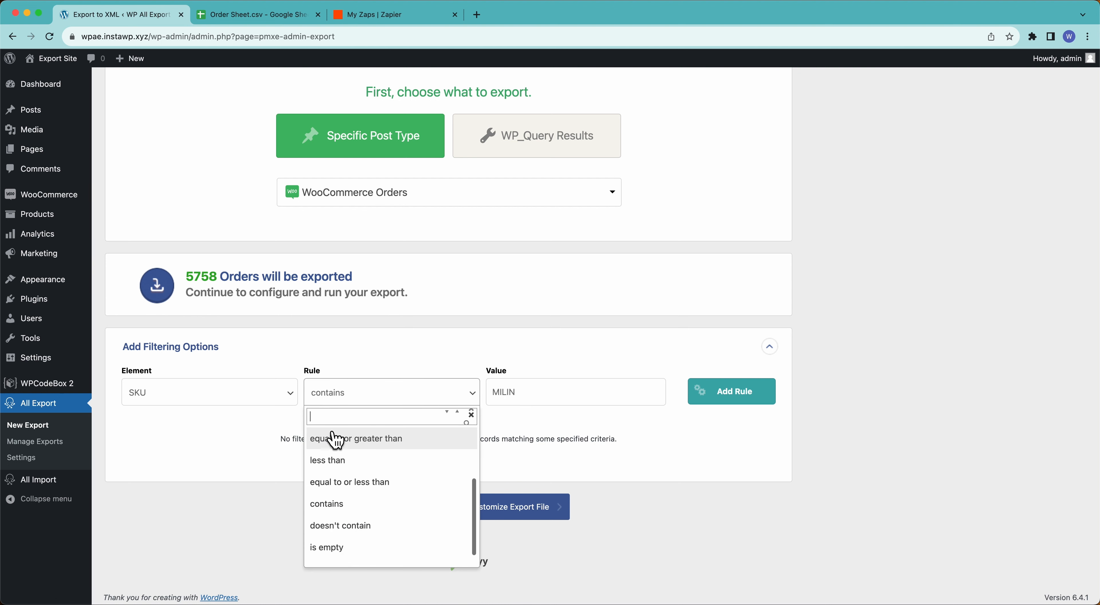
{"action": "left_click", "coordinate": [347, 507]}
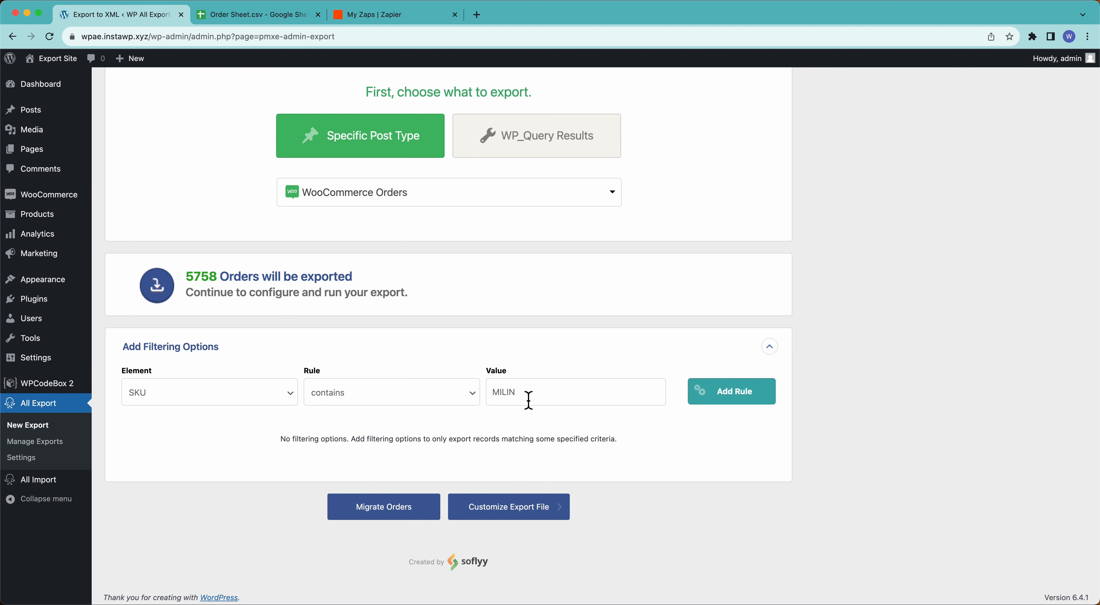
{"action": "left_click", "coordinate": [715, 399]}
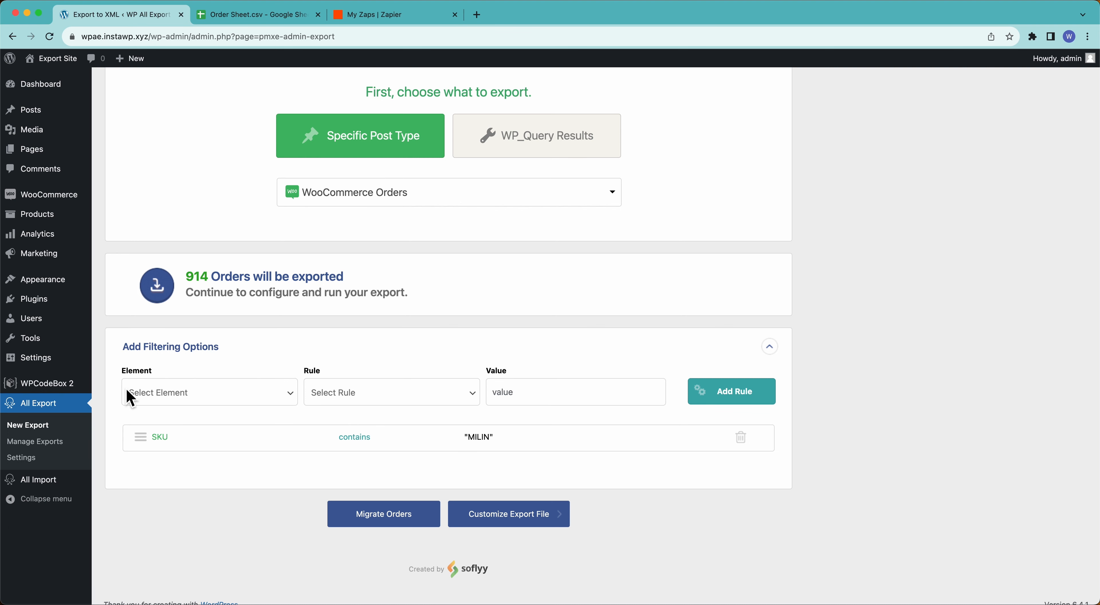
Remove the SKU filtering rule and collapse the filtering options.
{"action": "left_click", "coordinate": [194, 397]}
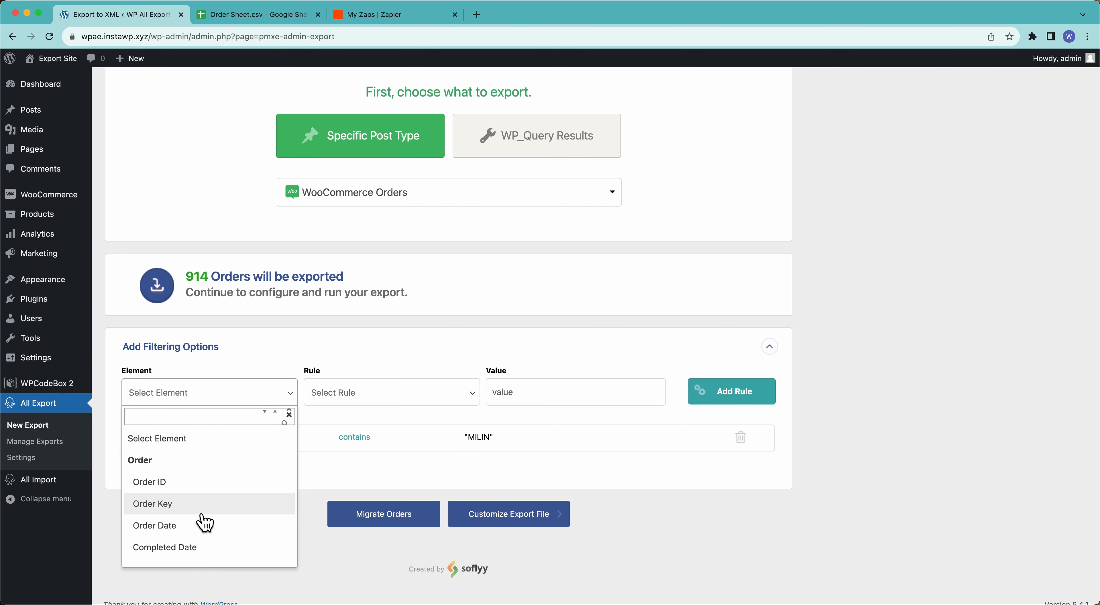
{"action": "left_click", "coordinate": [375, 479]}
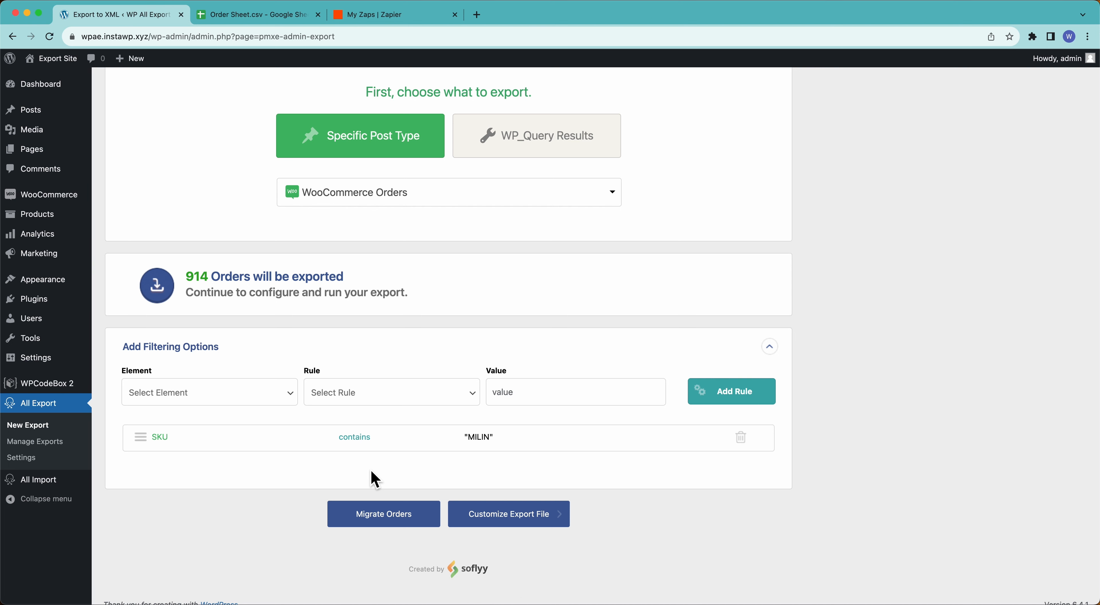
{"action": "left_click", "coordinate": [740, 437]}
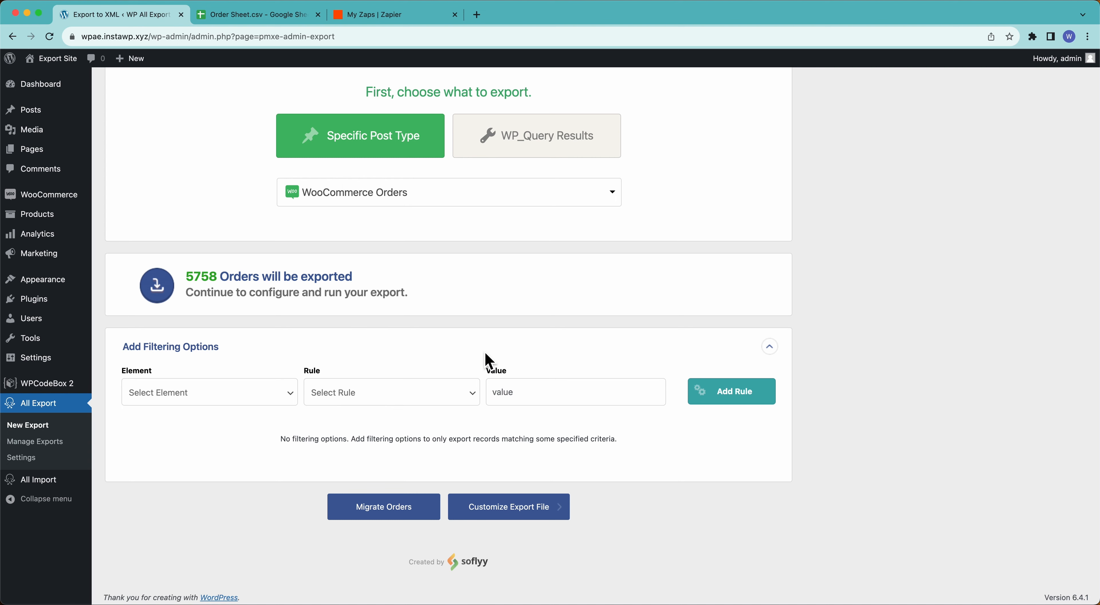
{"action": "left_click", "coordinate": [168, 351]}
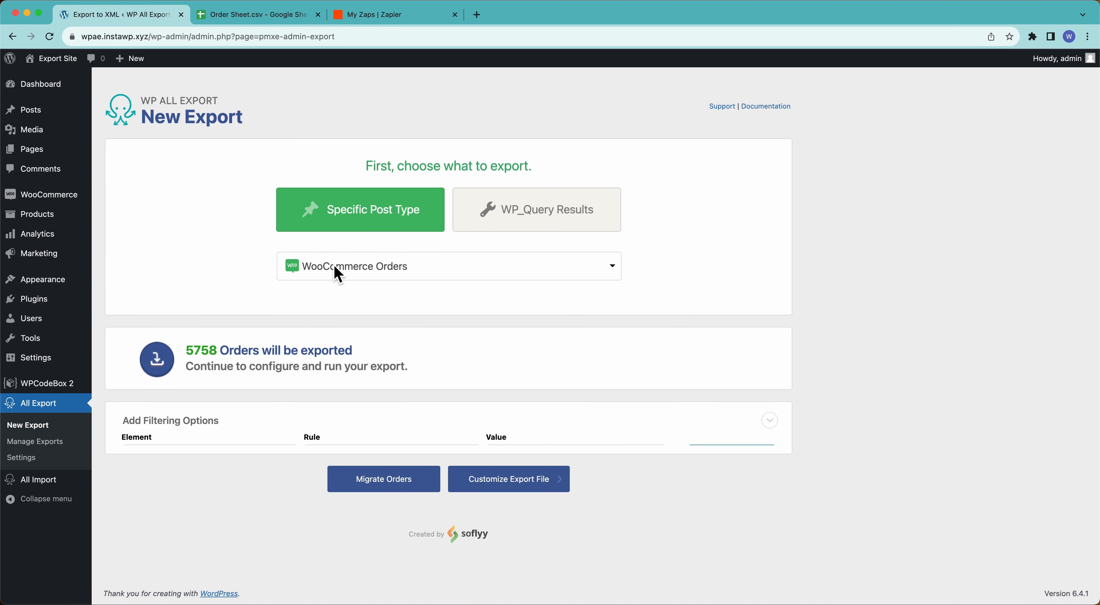
Proceed to customizing the export file and add the Order Date field to the export columns.
{"action": "left_click", "coordinate": [516, 475]}
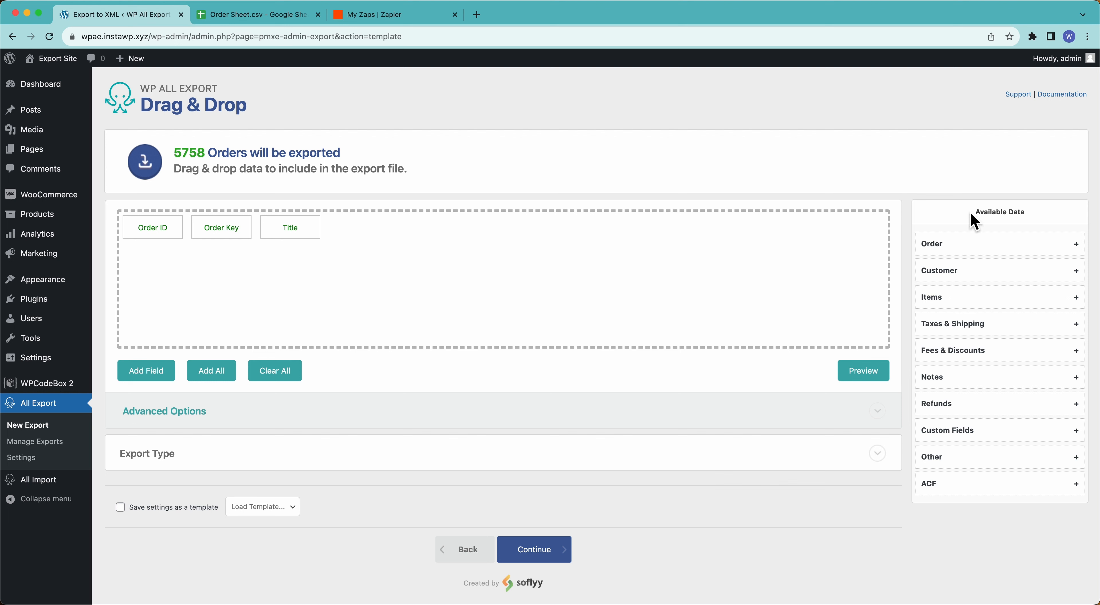
{"action": "left_click", "coordinate": [947, 252]}
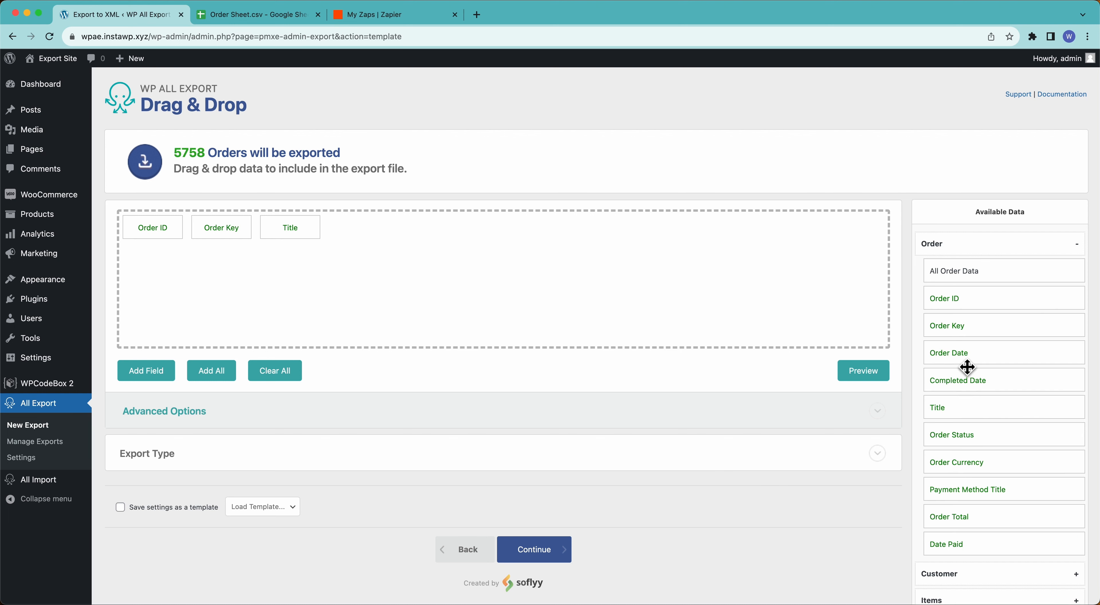
{"action": "left_click_drag", "start_coordinate": [969, 361], "coordinate": [615, 299]}
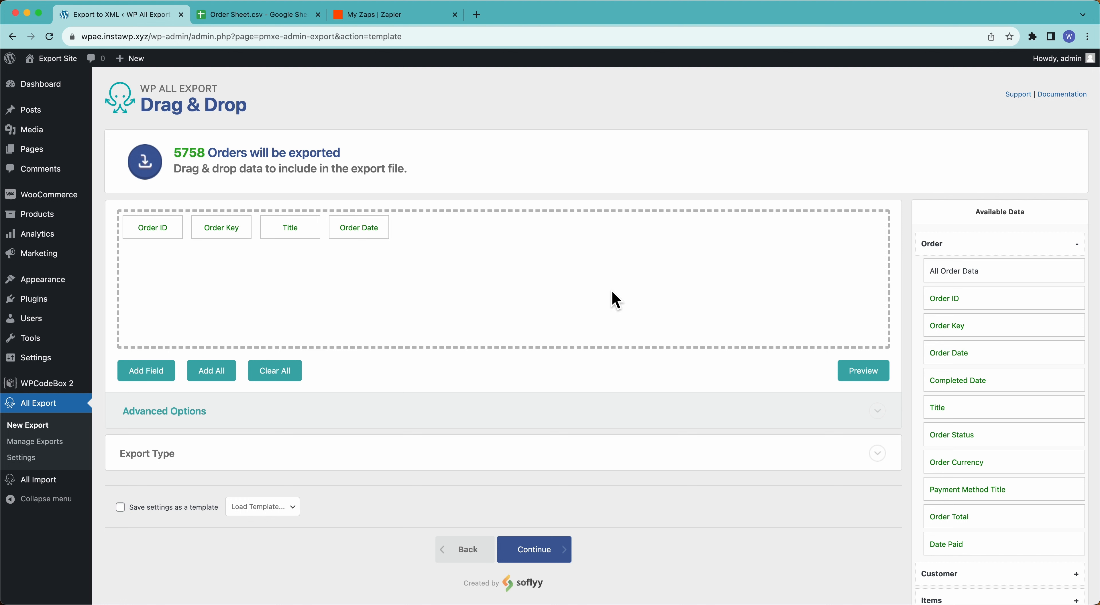
Add a new export field for Order Total and save it.
{"action": "left_click", "coordinate": [157, 371]}
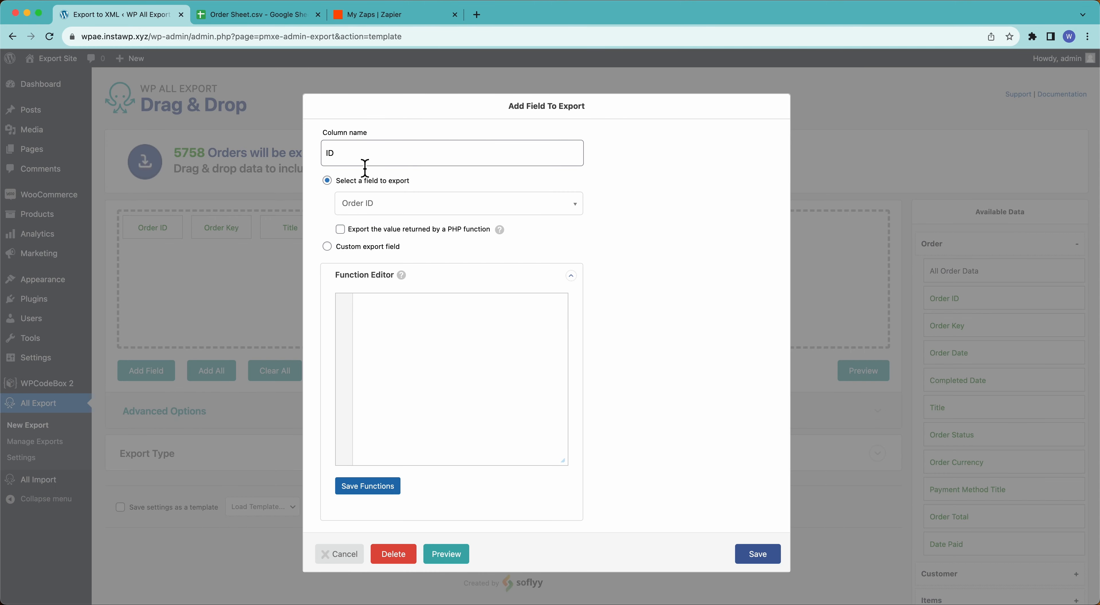
{"action": "left_click", "coordinate": [365, 206]}
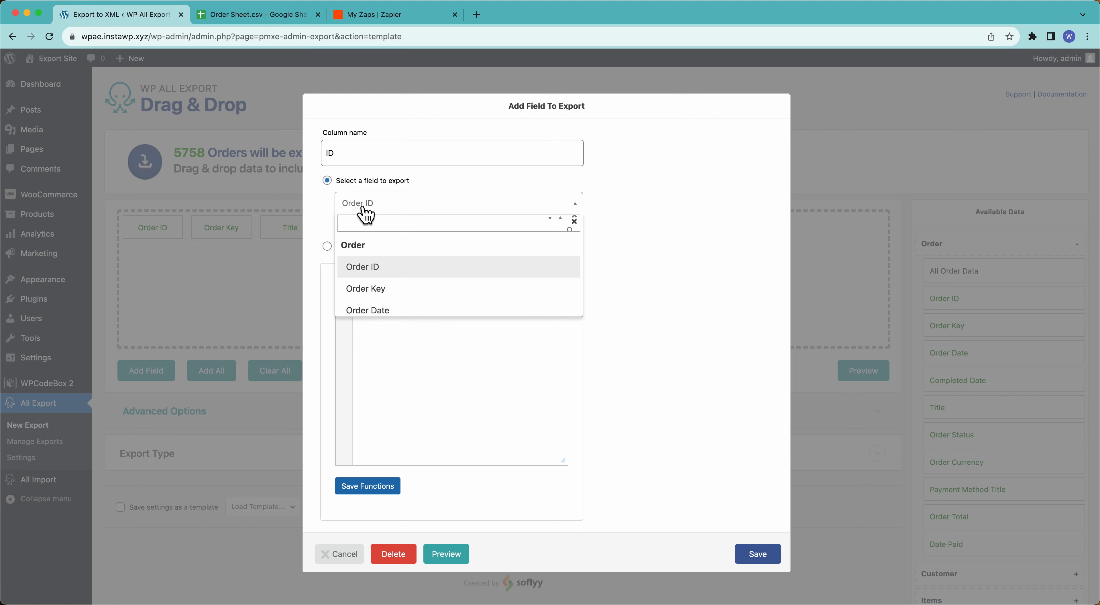
{"action": "type", "text": "order total"}
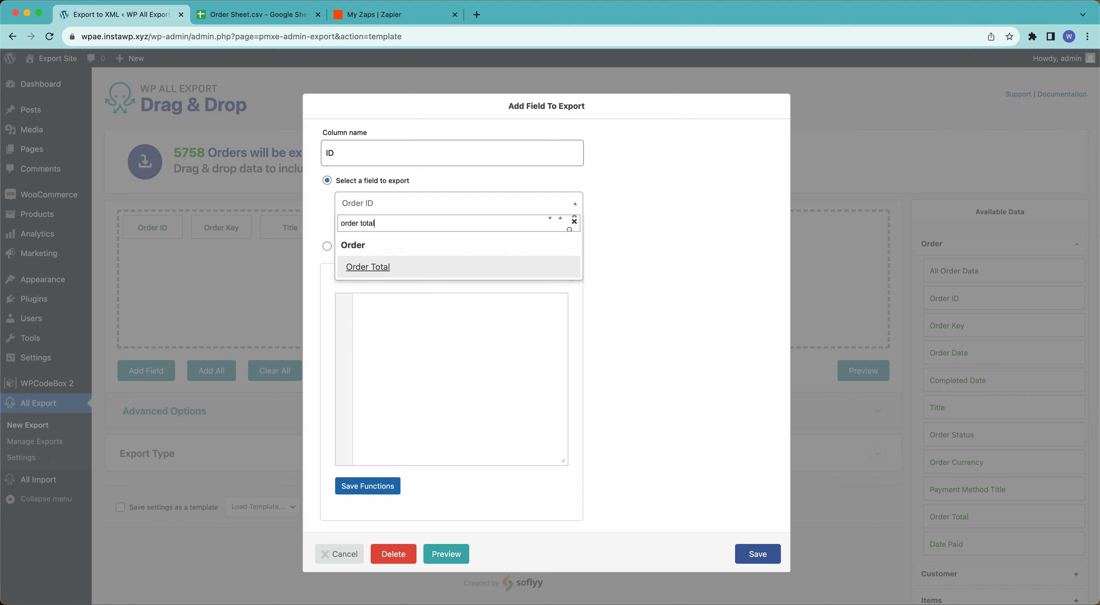
{"action": "left_click", "coordinate": [370, 266]}
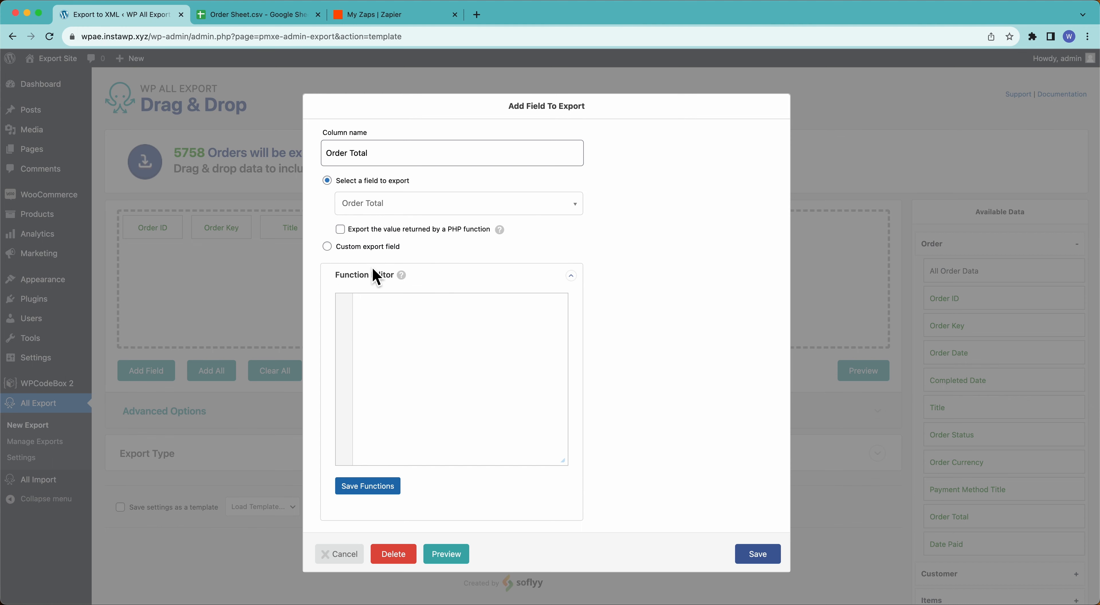
{"action": "left_click", "coordinate": [758, 554]}
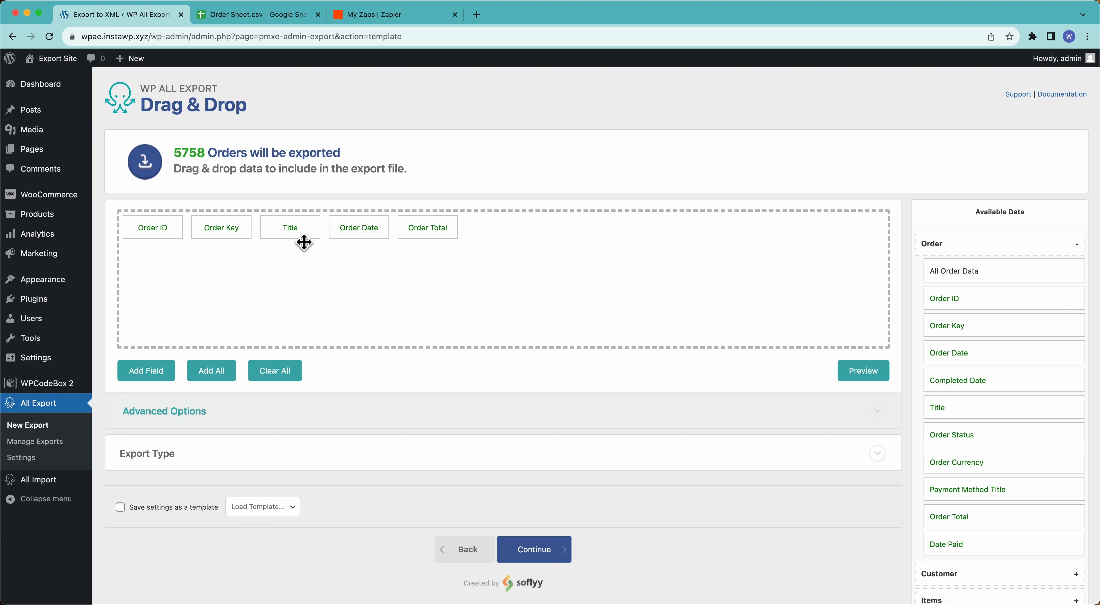
Remove the Title column from the export and move Order Key after Order Total.
{"action": "left_click_drag", "start_coordinate": [302, 239], "coordinate": [297, 207]}
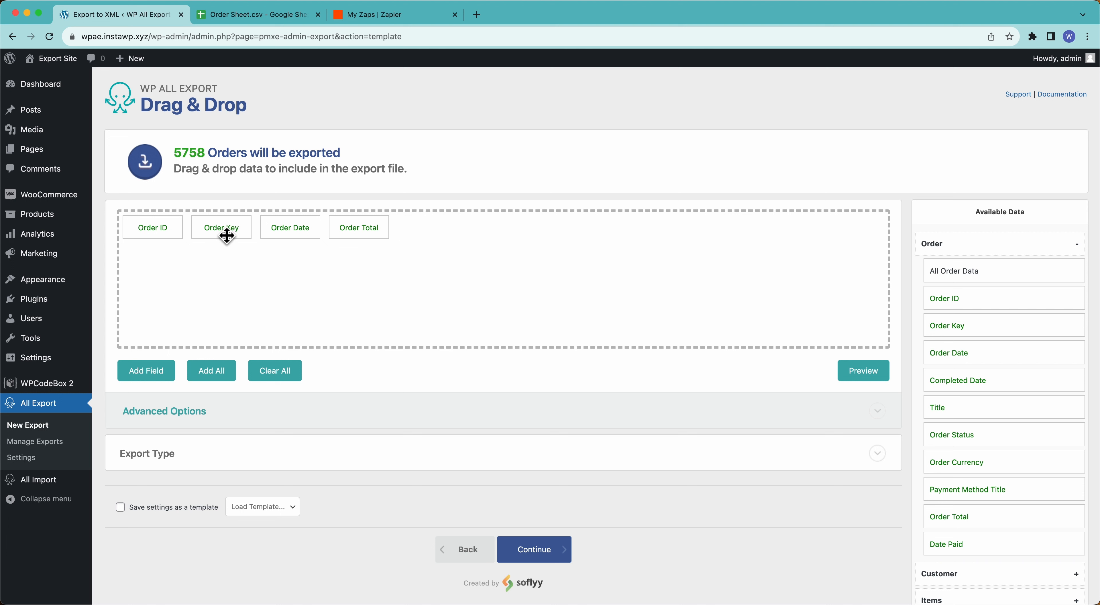
{"action": "left_click_drag", "start_coordinate": [221, 229], "coordinate": [379, 242]}
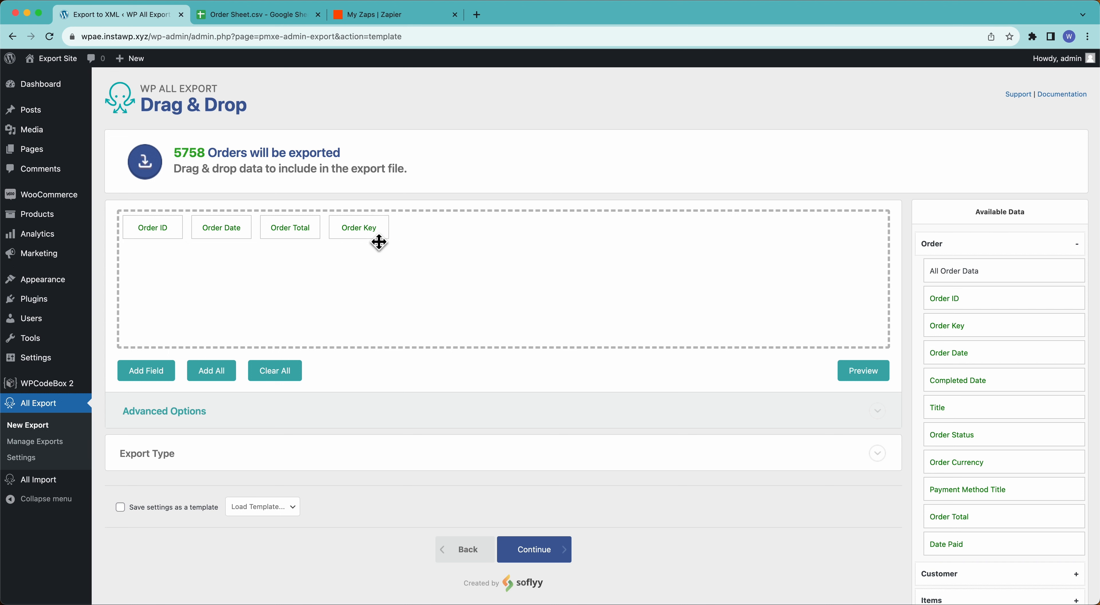
Preview the first orders of the export, then remove the Order Key column.
{"action": "left_click", "coordinate": [850, 373]}
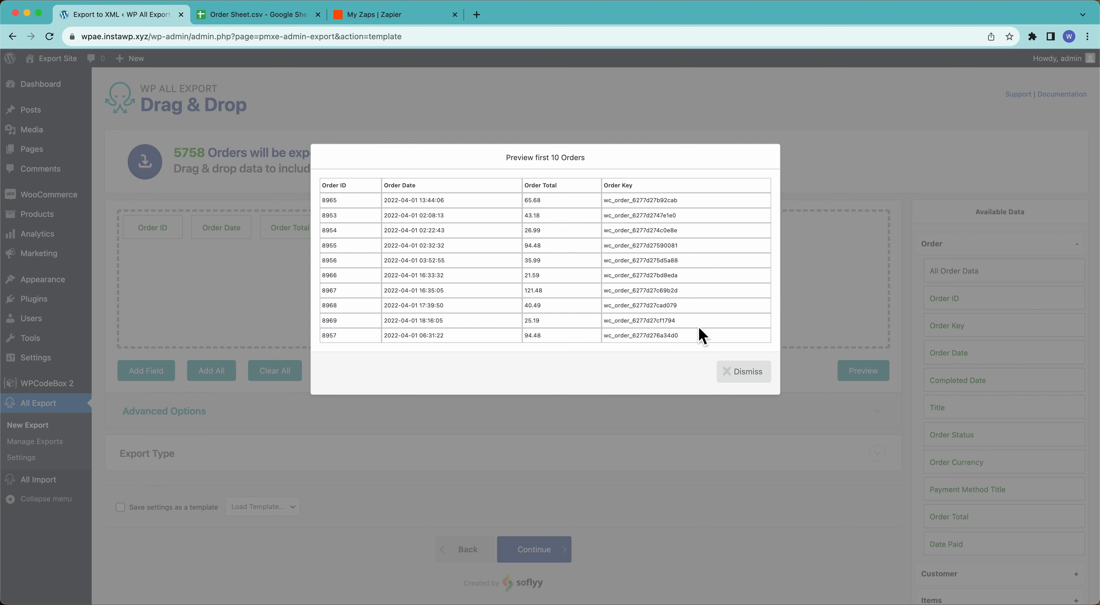
{"action": "left_click", "coordinate": [726, 372]}
{"action": "left_click_drag", "start_coordinate": [349, 234], "coordinate": [345, 189]}
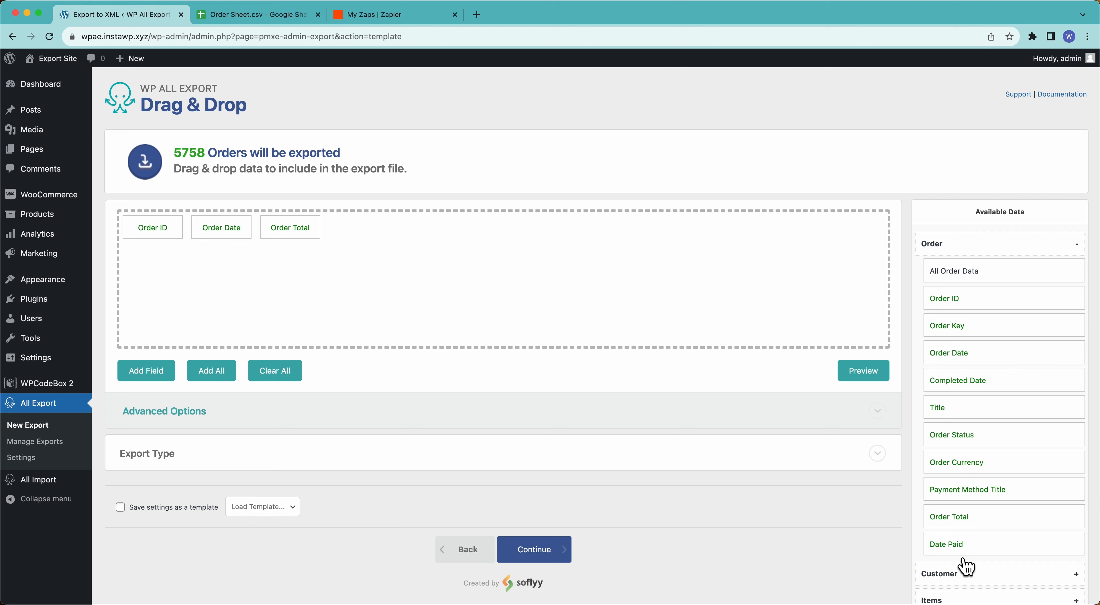
Add the customer fields Billing First Name and Billing Last Name to the export columns.
{"action": "left_click", "coordinate": [937, 244]}
{"action": "left_click", "coordinate": [942, 270]}
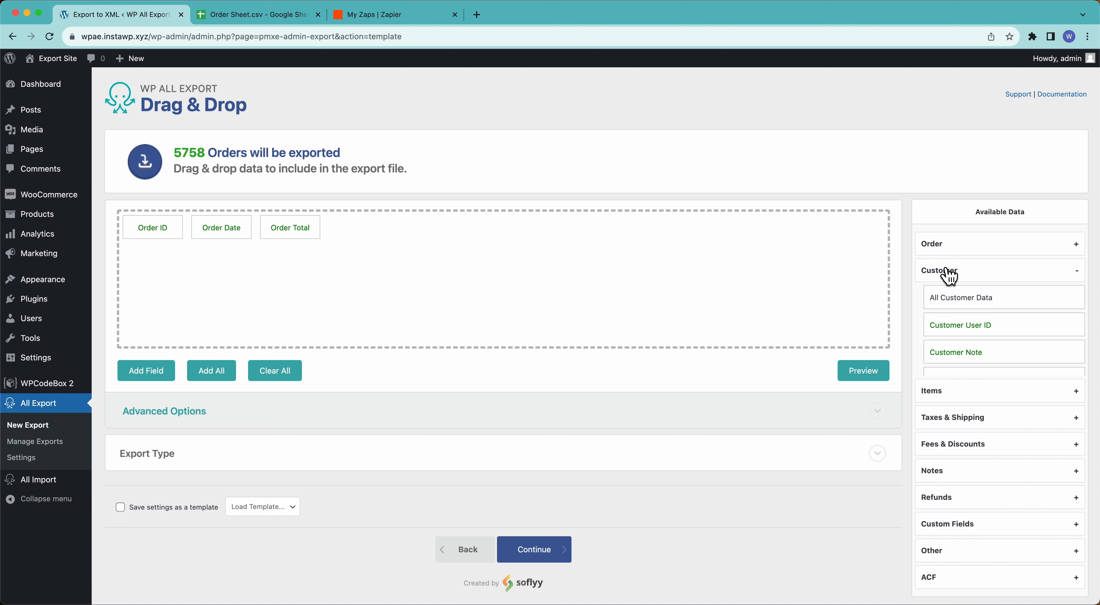
{"action": "left_click_drag", "start_coordinate": [972, 380], "coordinate": [748, 300]}
{"action": "left_click_drag", "start_coordinate": [955, 411], "coordinate": [614, 295]}
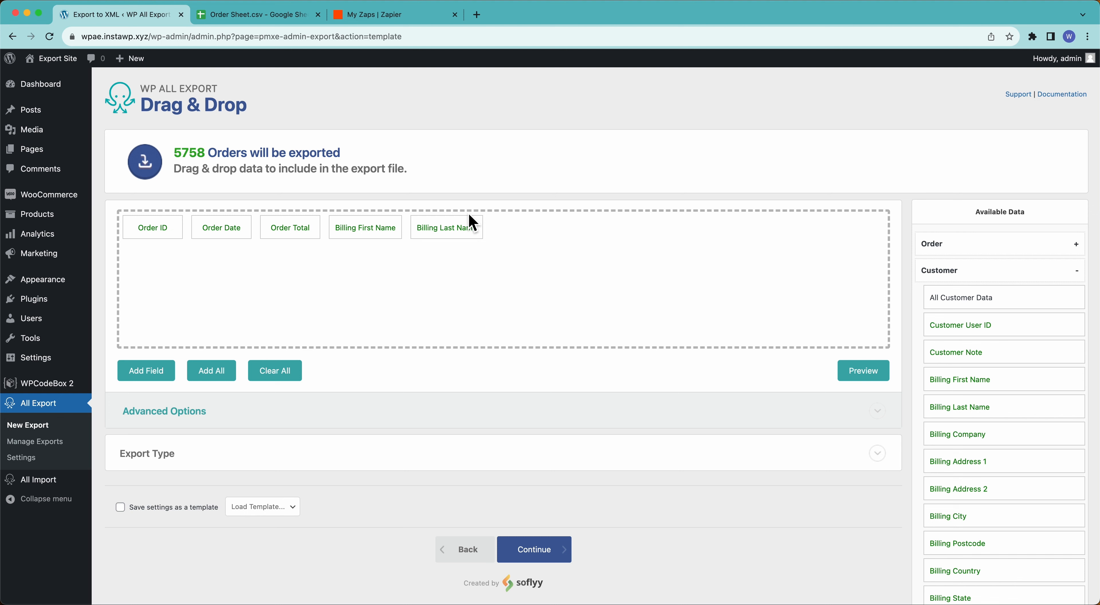
Start a new custom export field with the column name "Name".
{"action": "left_click", "coordinate": [152, 373]}
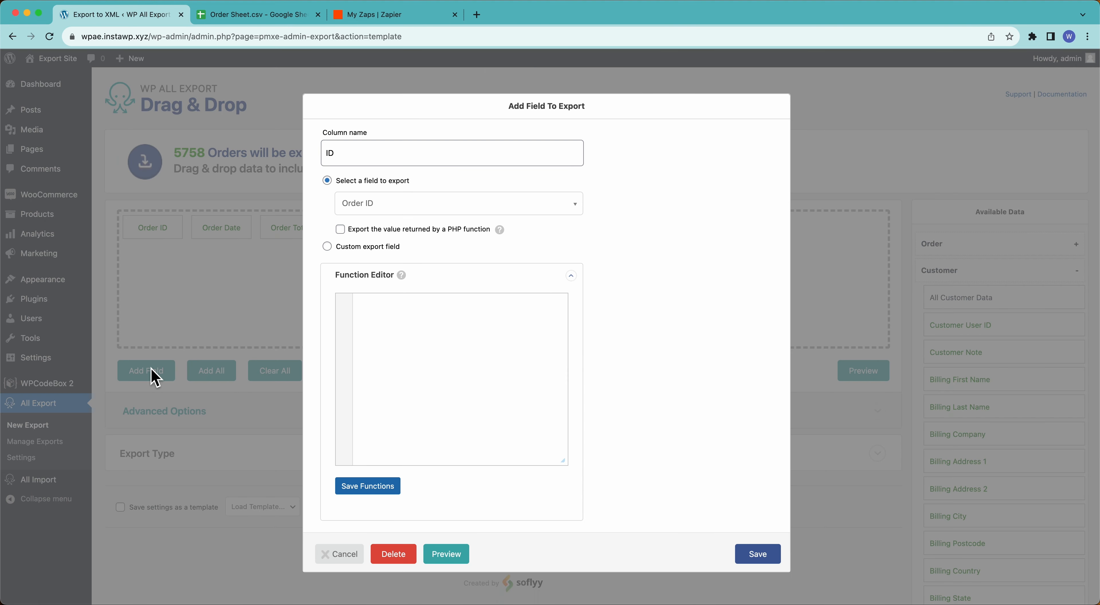
{"action": "left_click", "coordinate": [352, 246]}
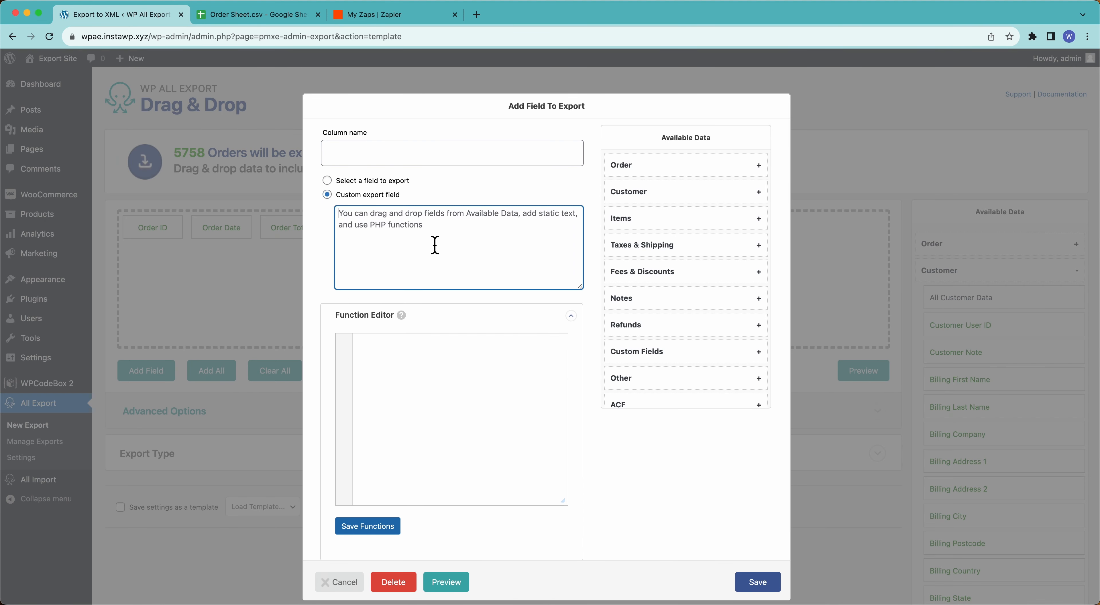
{"action": "left_click", "coordinate": [349, 156]}
{"action": "type", "text": "name"}
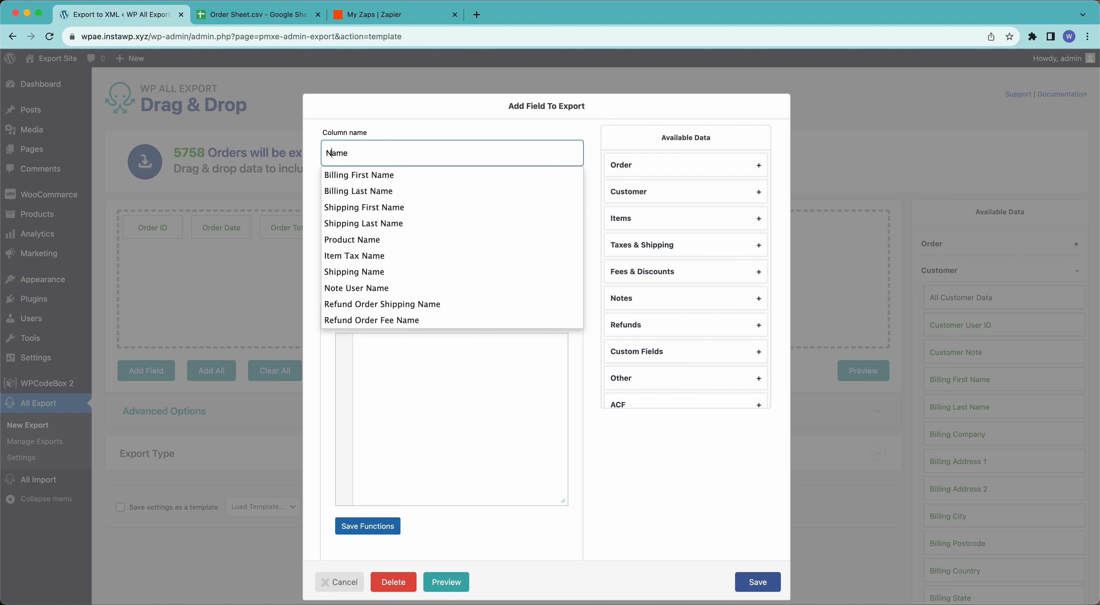
{"action": "left_click", "coordinate": [585, 410]}
{"action": "left_click", "coordinate": [501, 249]}
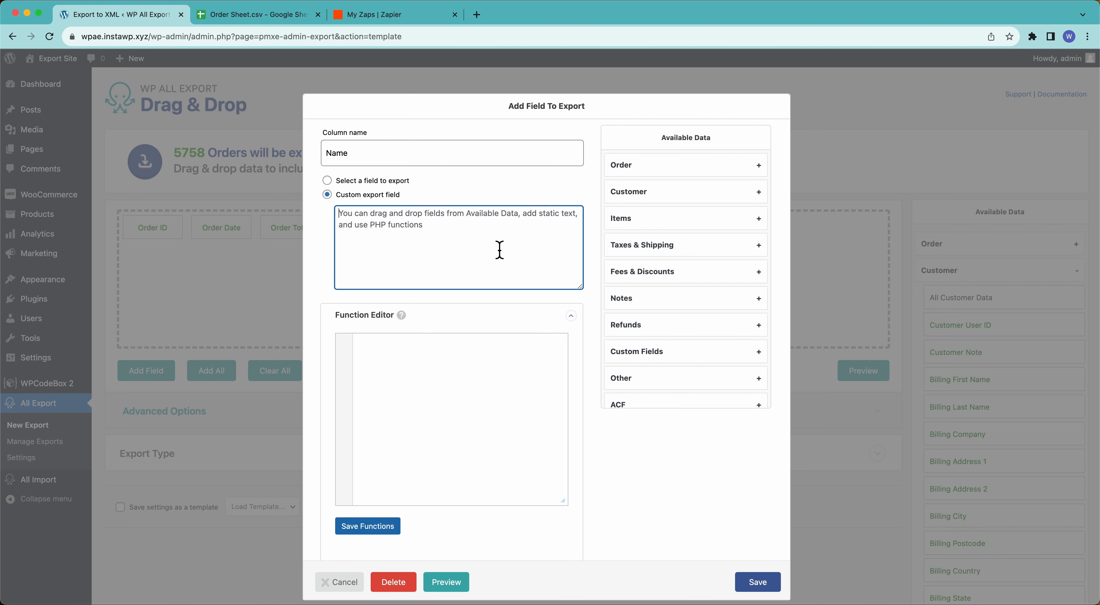
Fill the custom field with {Billing First Name} {Billing Last Name}, separated by a space, and save it.
{"action": "left_click", "coordinate": [660, 196]}
{"action": "left_click_drag", "start_coordinate": [669, 281], "coordinate": [470, 249]}
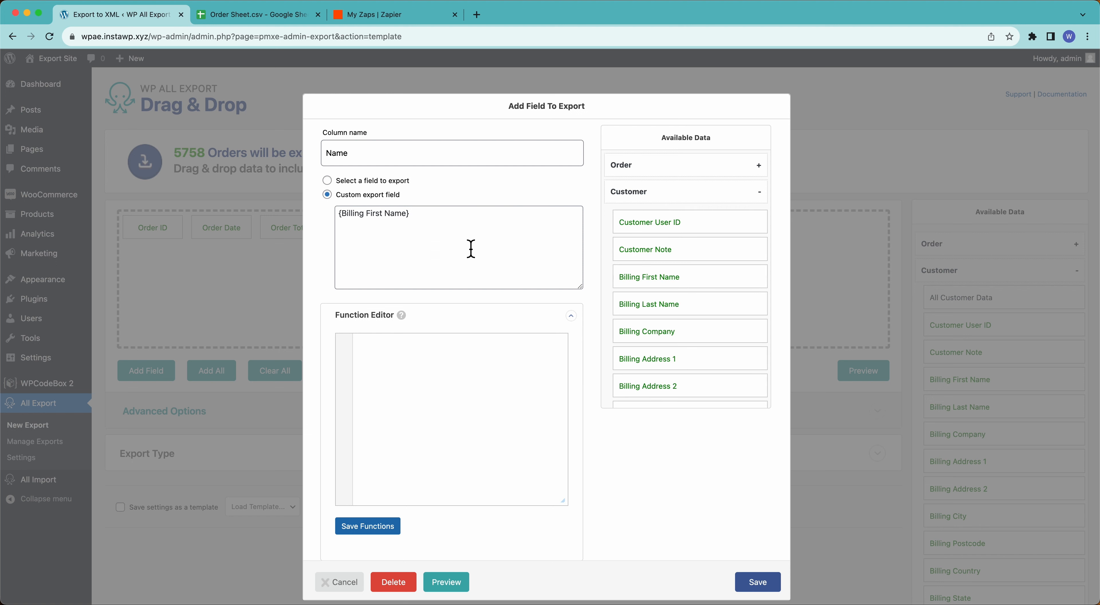
{"action": "left_click_drag", "start_coordinate": [670, 304], "coordinate": [500, 238]}
{"action": "left_click", "coordinate": [411, 215]}
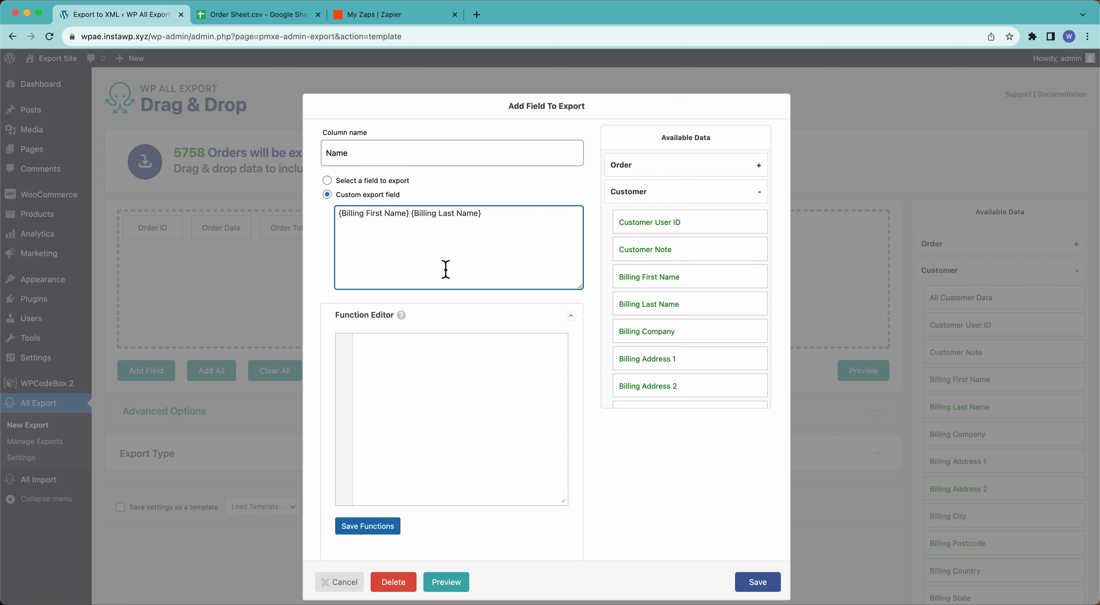
{"action": "left_click", "coordinate": [754, 582]}
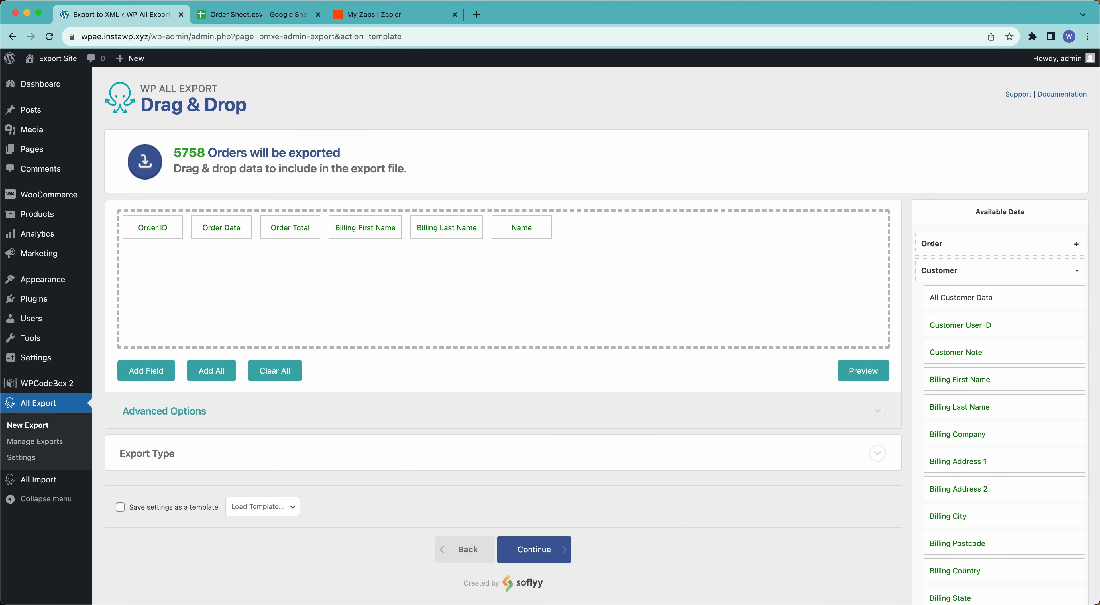
Preview the first orders, then remove the separate Billing Last Name and Billing First Name columns from the export.
{"action": "left_click", "coordinate": [849, 382]}
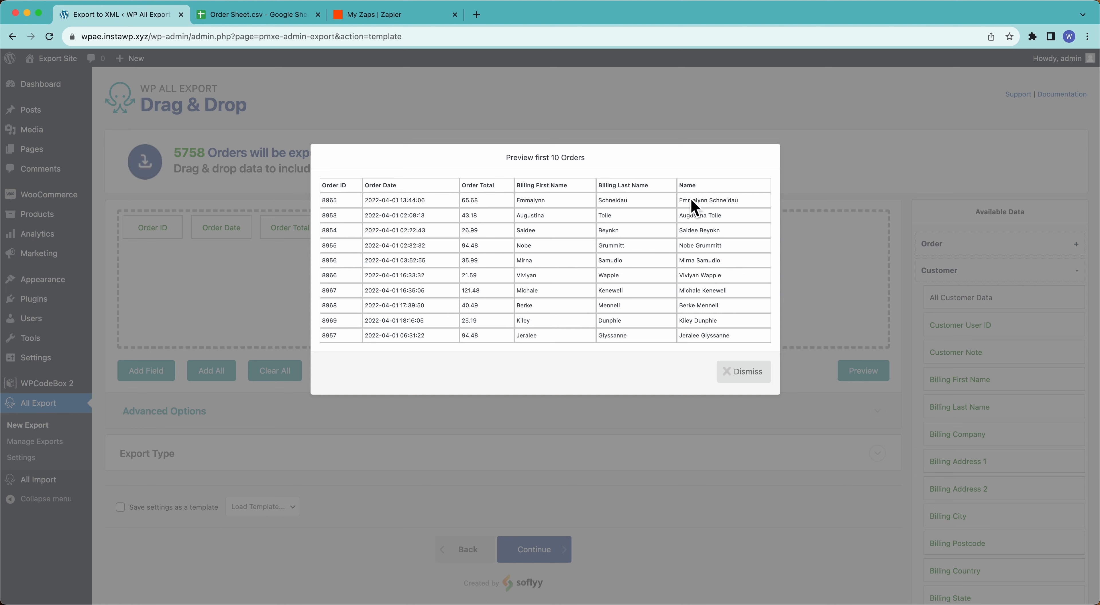
{"action": "left_click", "coordinate": [743, 375]}
{"action": "left_click_drag", "start_coordinate": [438, 237], "coordinate": [433, 190]}
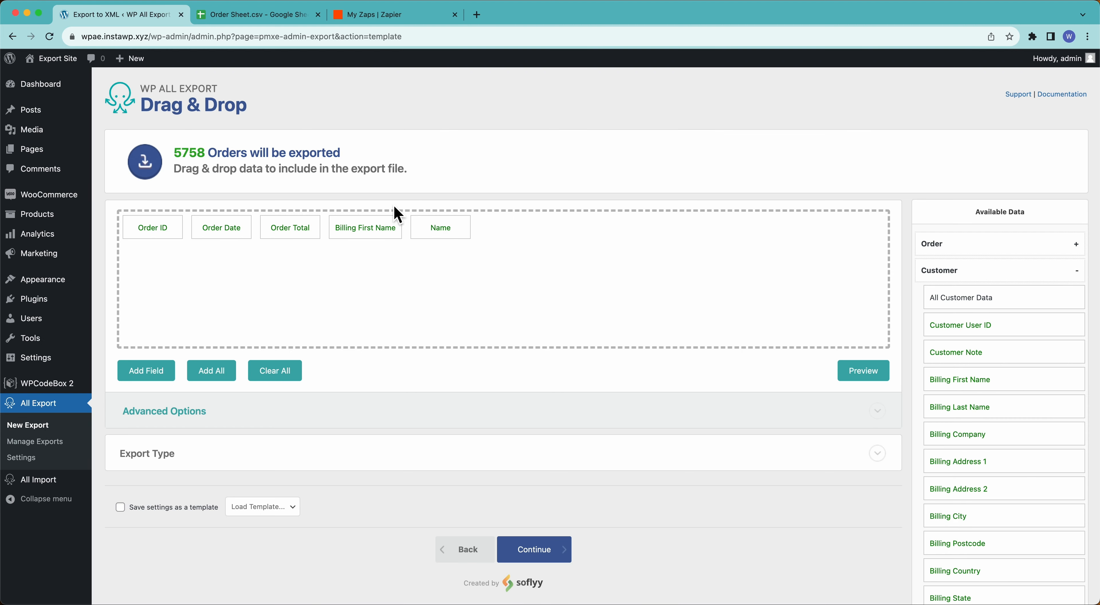
{"action": "left_click_drag", "start_coordinate": [359, 229], "coordinate": [361, 191]}
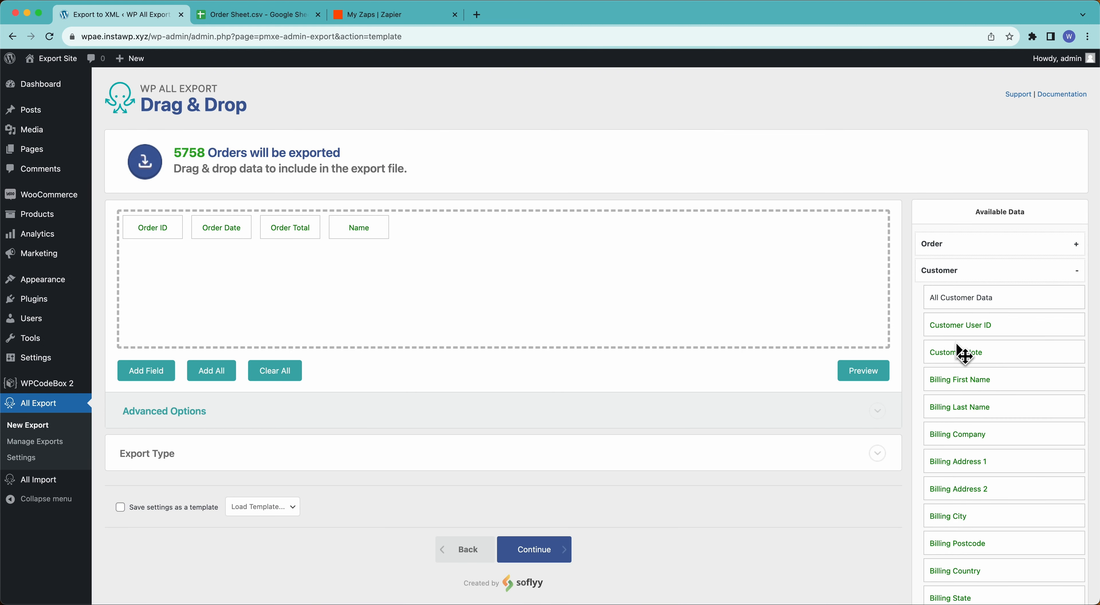
Start another custom export field with the column name "Address".
{"action": "left_click", "coordinate": [170, 376]}
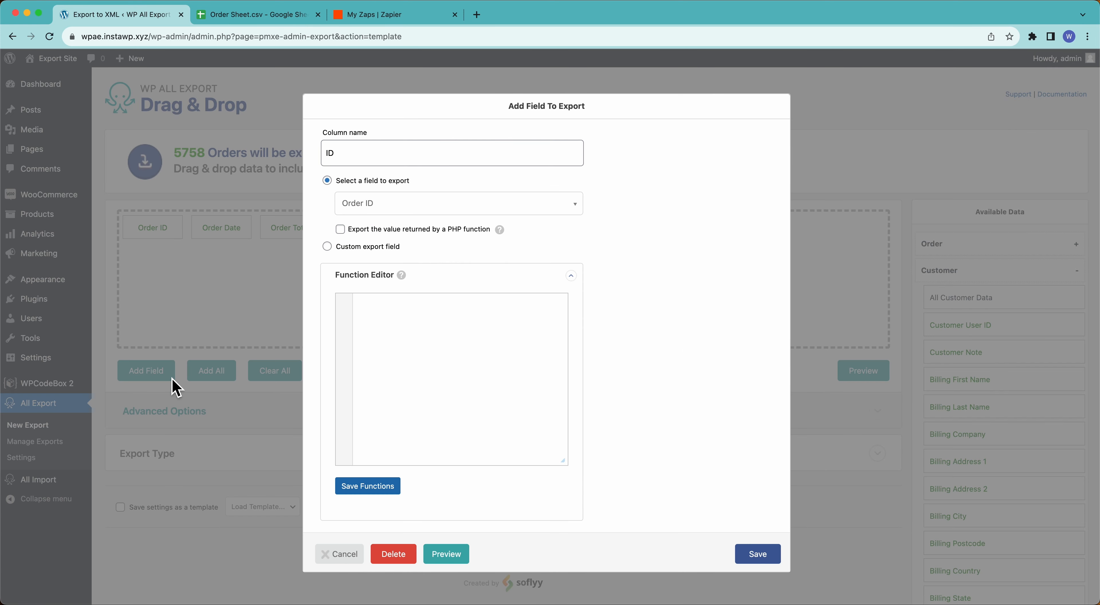
{"action": "left_click", "coordinate": [359, 246]}
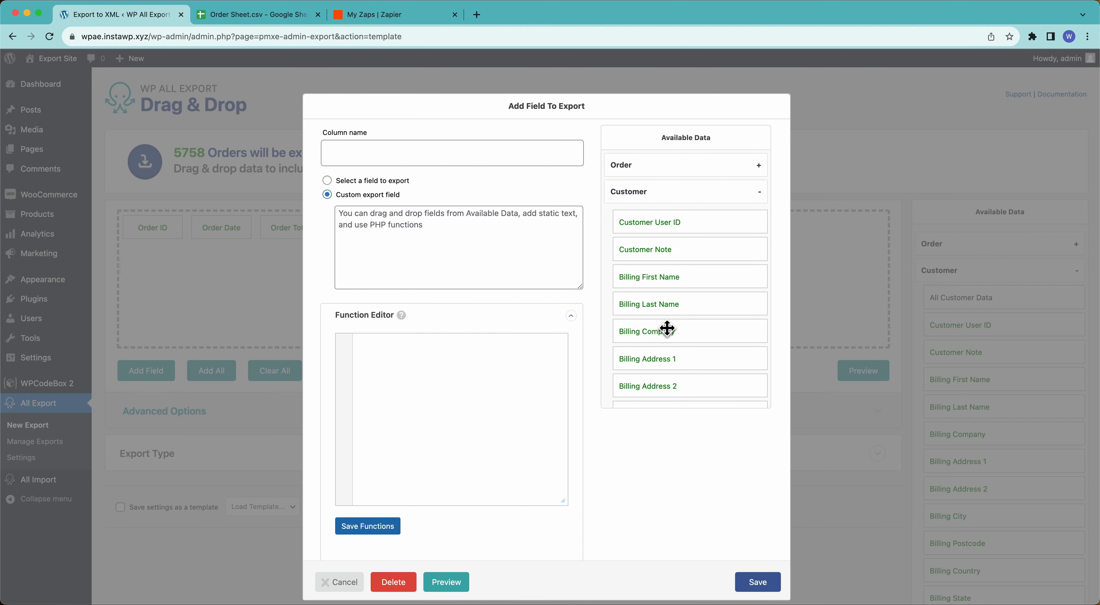
{"action": "scroll", "coordinate": [662, 329], "scroll_direction": "down", "scroll_amount": 3}
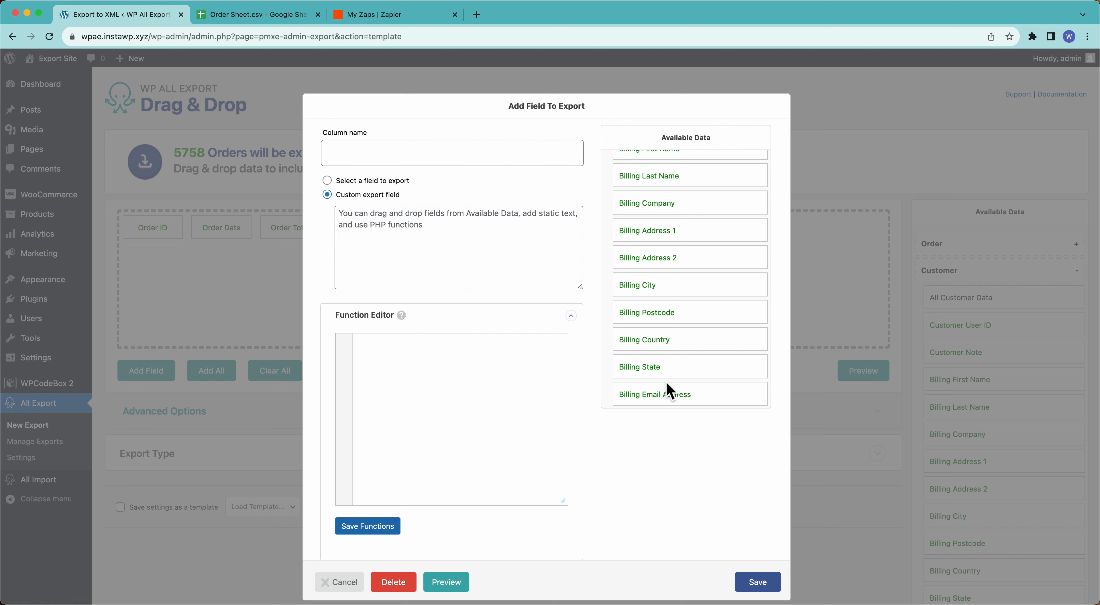
{"action": "left_click", "coordinate": [382, 162]}
{"action": "type", "text": "Addres"}
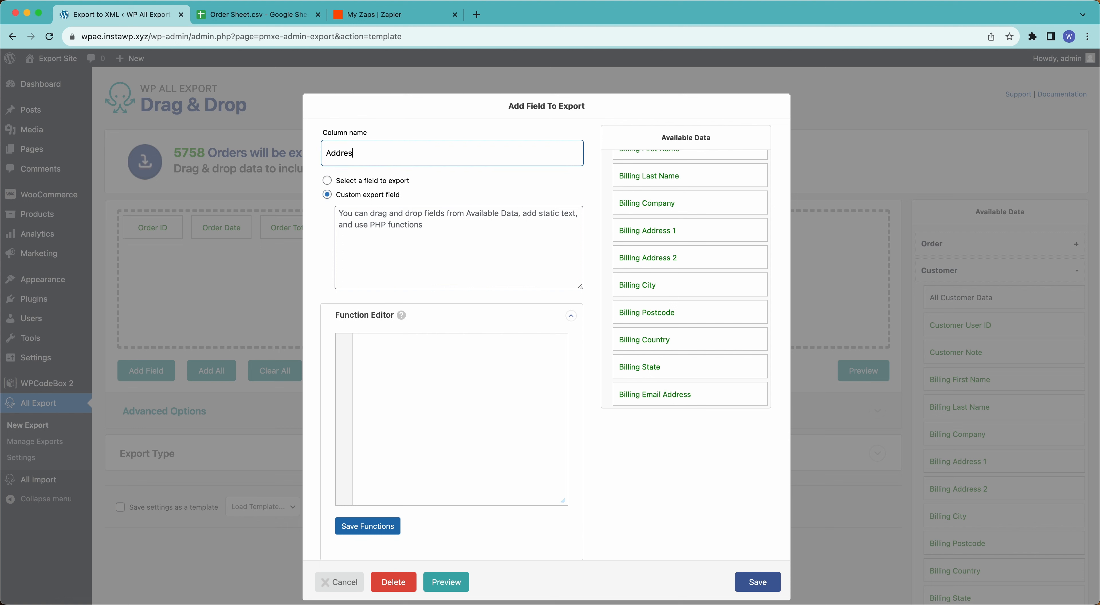
{"action": "type", "text": "s"}
{"action": "left_click", "coordinate": [601, 233]}
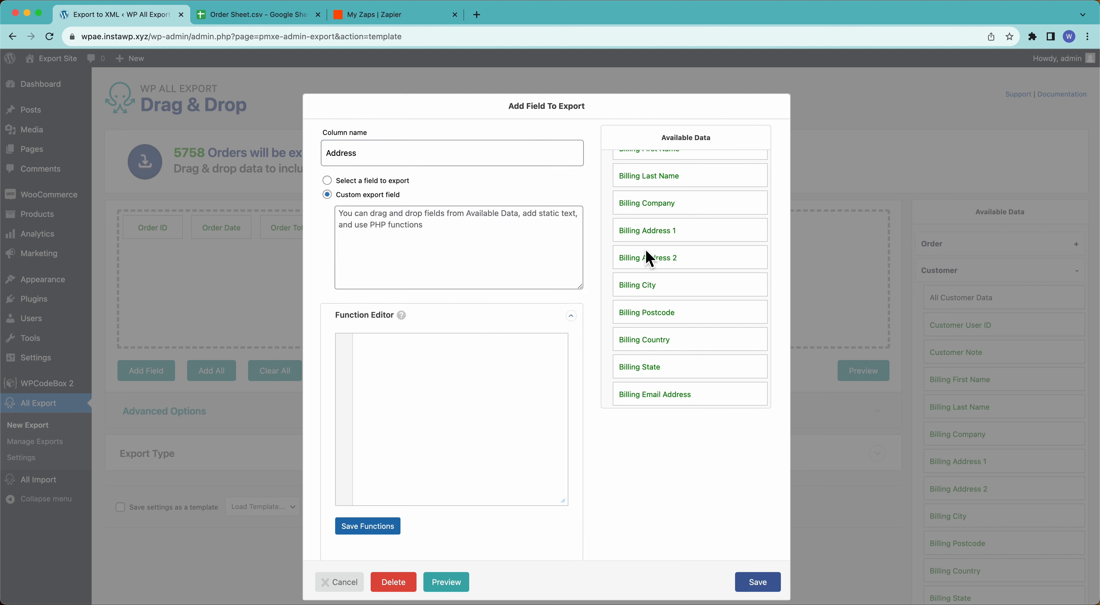
Fill the field with {Billing Address 1}, {Billing City}, {Billing State}, {Billing Postcode}, separated by commas, and save it.
{"action": "left_click_drag", "start_coordinate": [676, 238], "coordinate": [538, 248]}
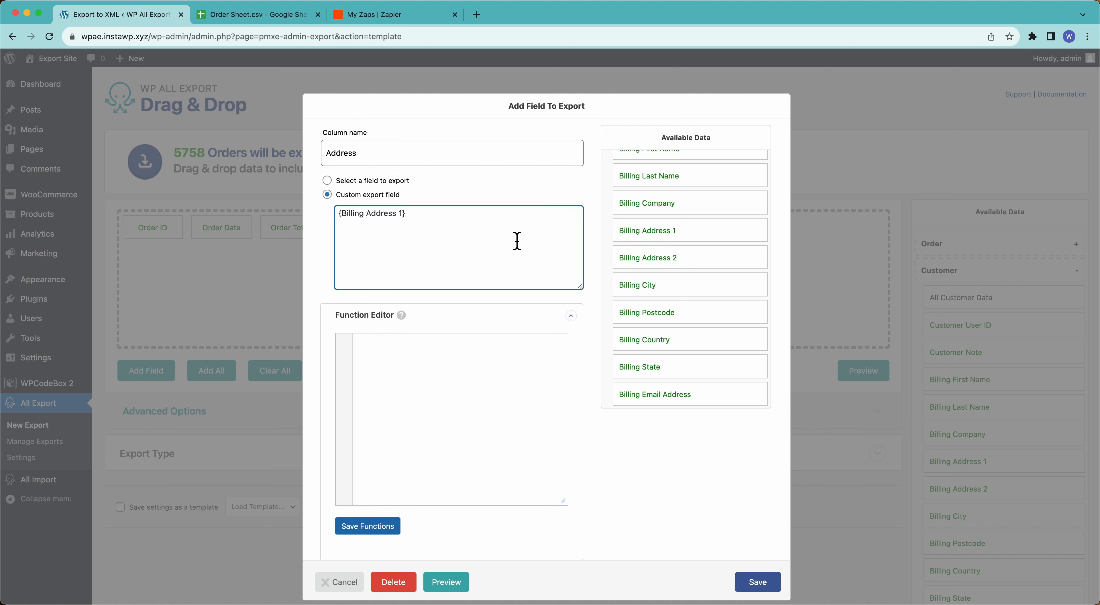
{"action": "type", "text": ","}
{"action": "left_click_drag", "start_coordinate": [636, 285], "coordinate": [519, 266]}
{"action": "left_click", "coordinate": [514, 237]}
{"action": "left_click_drag", "start_coordinate": [655, 365], "coordinate": [535, 248]}
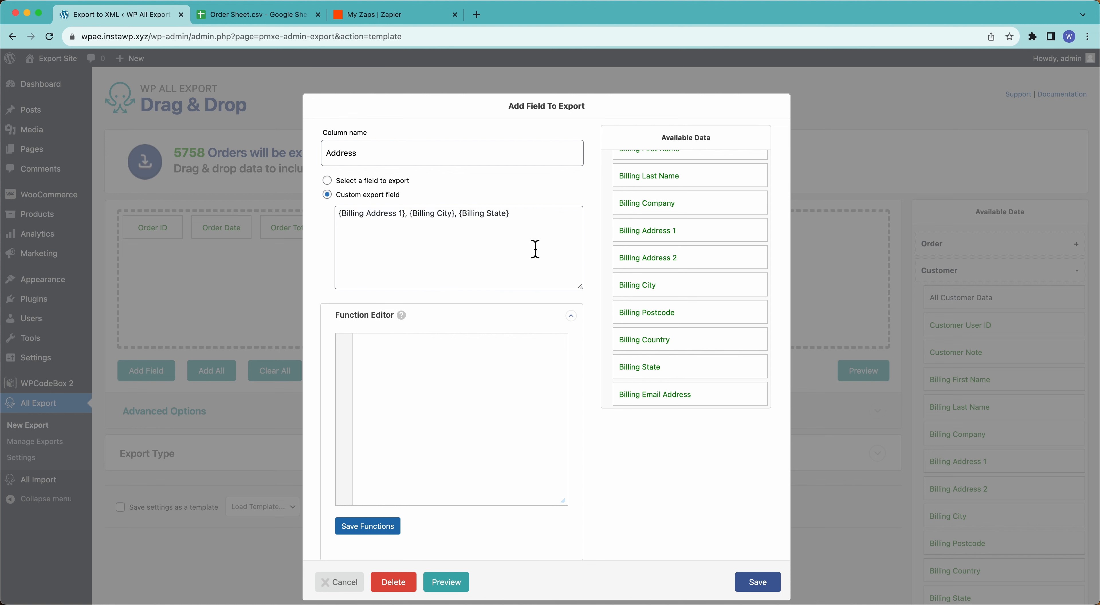
{"action": "left_click", "coordinate": [537, 243]}
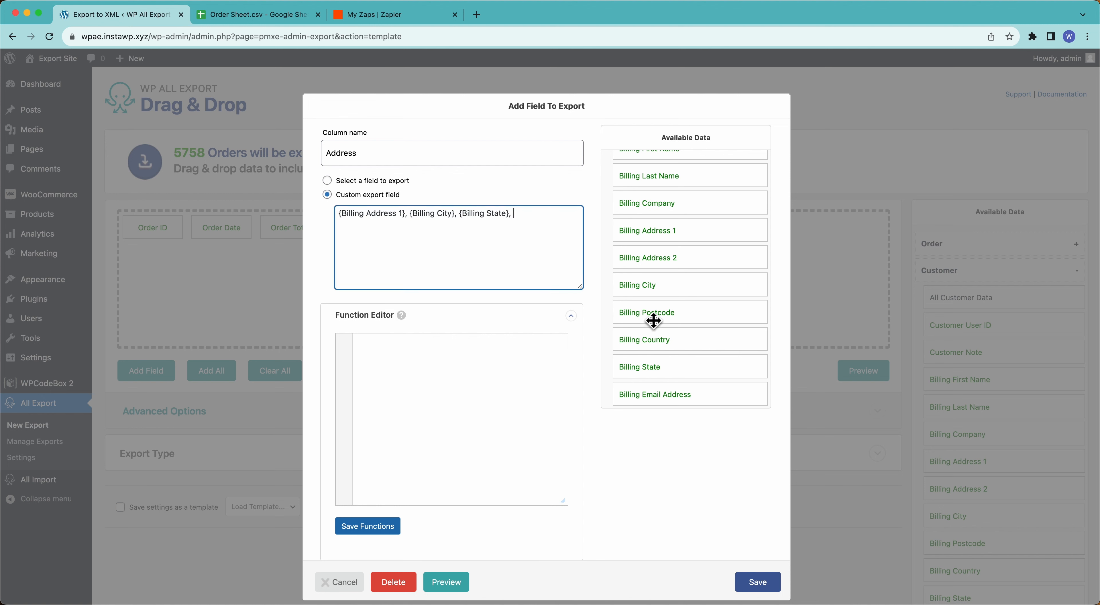
{"action": "left_click_drag", "start_coordinate": [653, 318], "coordinate": [577, 265]}
{"action": "left_click", "coordinate": [750, 582]}
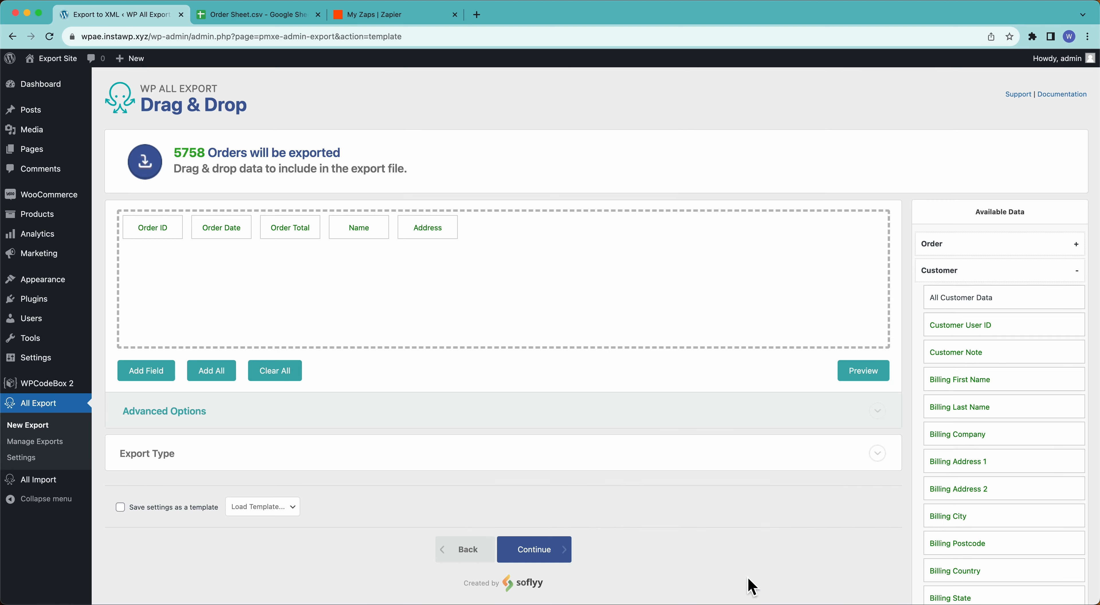
Preview the first orders of the export to check the combined Address column.
{"action": "left_click", "coordinate": [854, 377]}
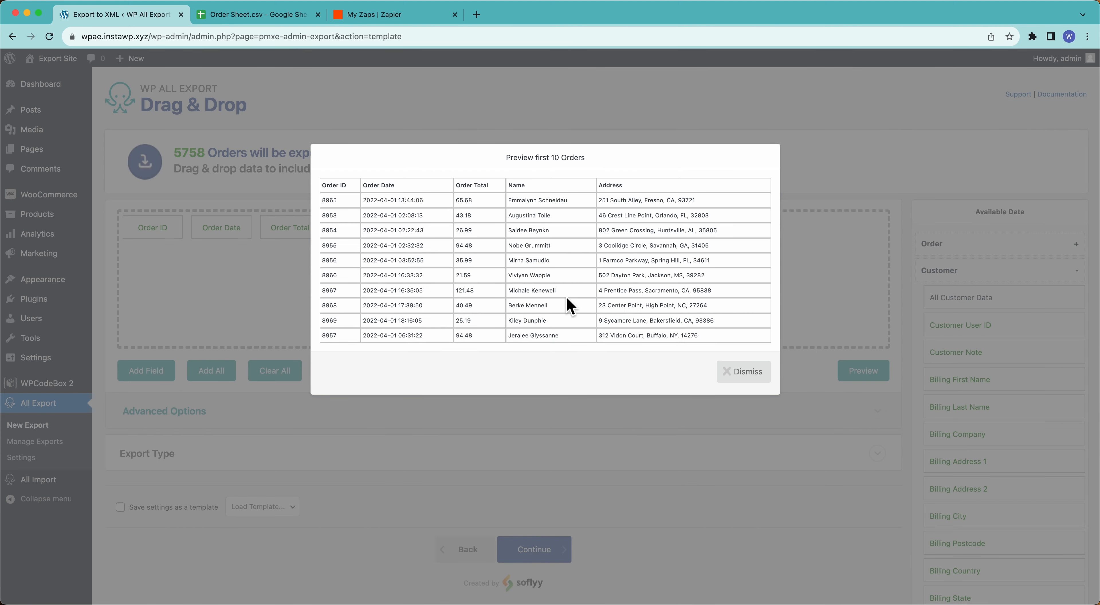
{"action": "left_click", "coordinate": [733, 372]}
{"action": "left_click", "coordinate": [159, 373]}
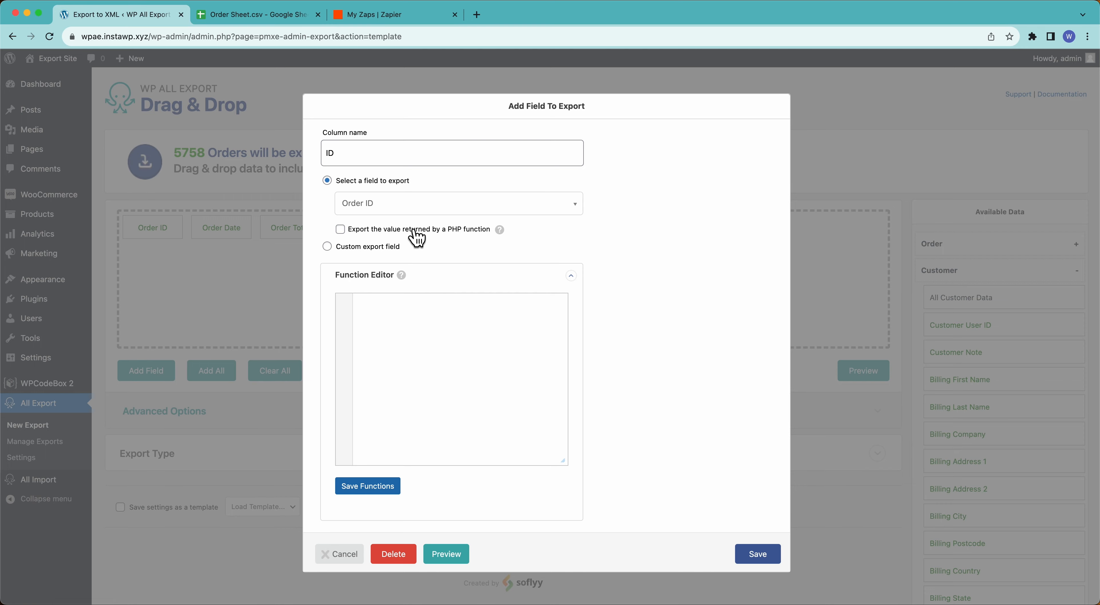
{"action": "left_click", "coordinate": [843, 177]}
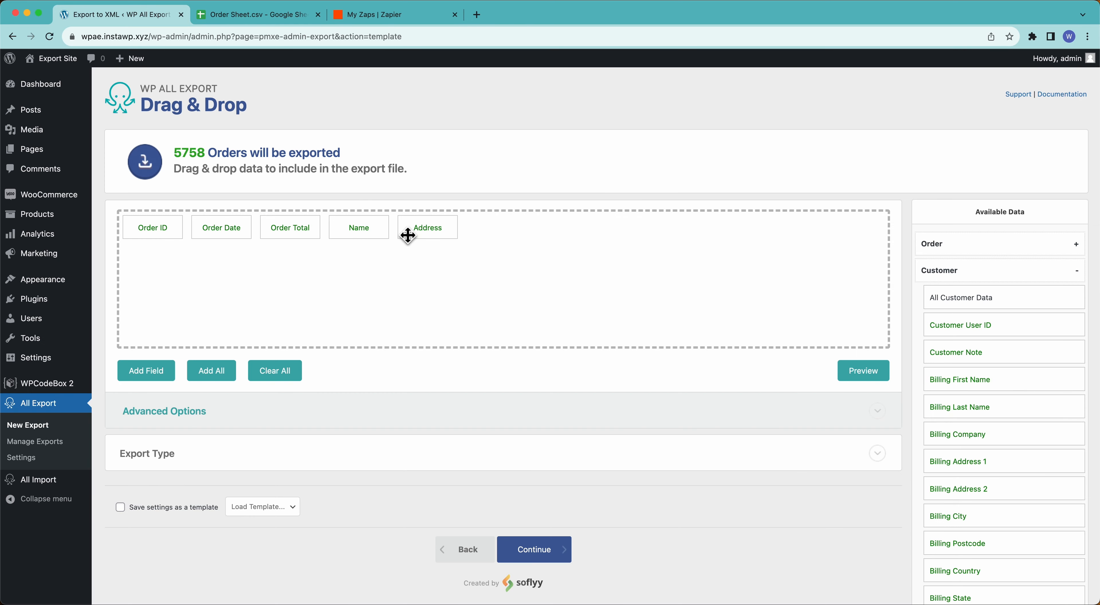
Edit the Address field so its whole value is wrapped in a [get_google_maps_link(...)] function call.
{"action": "left_click", "coordinate": [419, 233]}
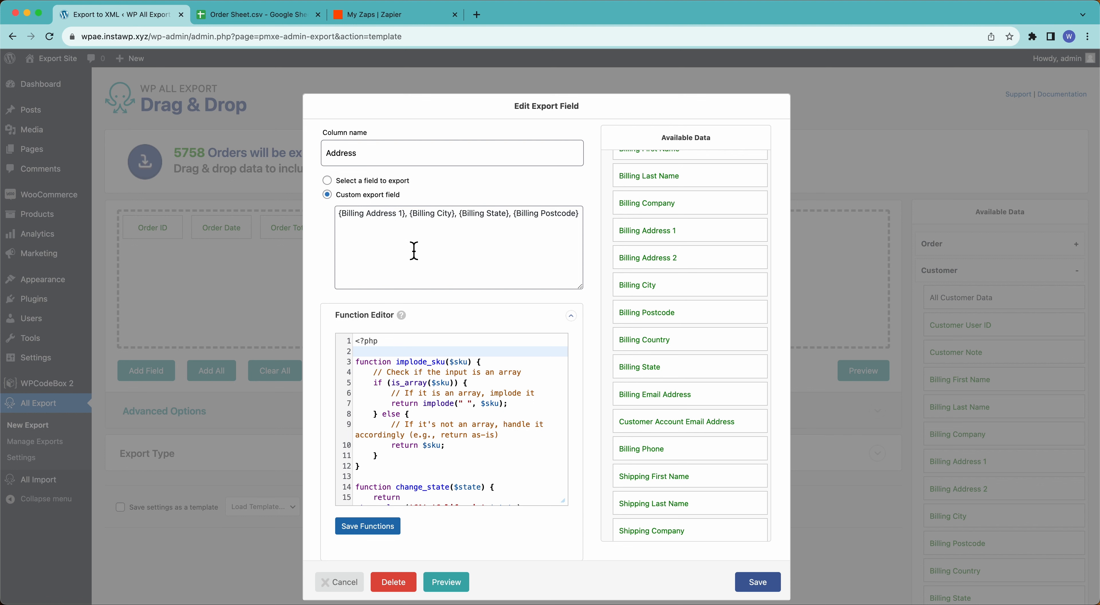
{"action": "left_click", "coordinate": [501, 237]}
{"action": "type", "text": "["}
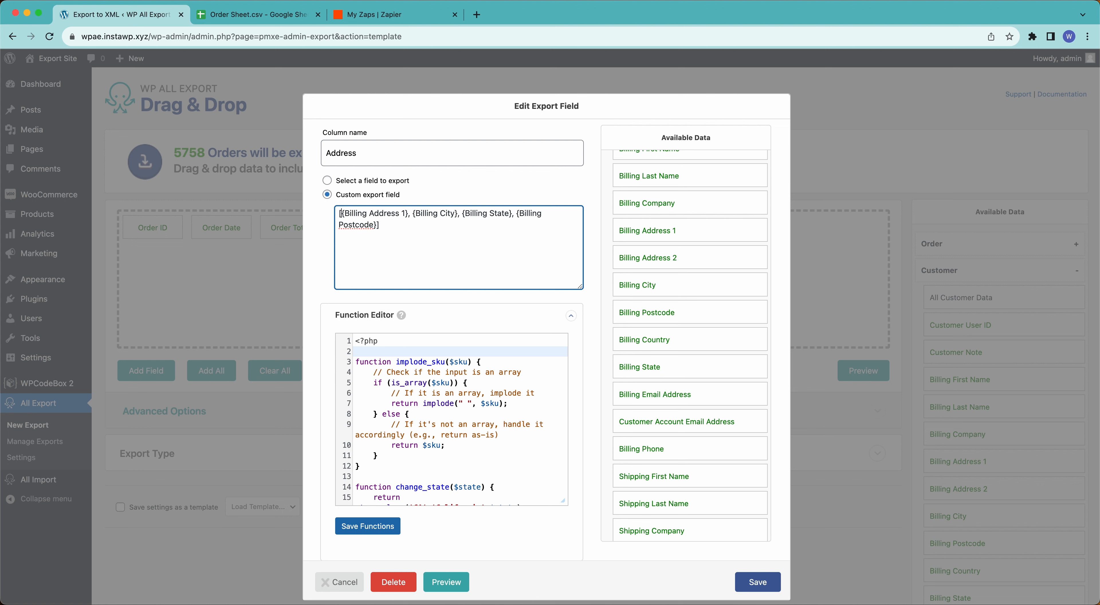
{"action": "type", "text": "get_"}
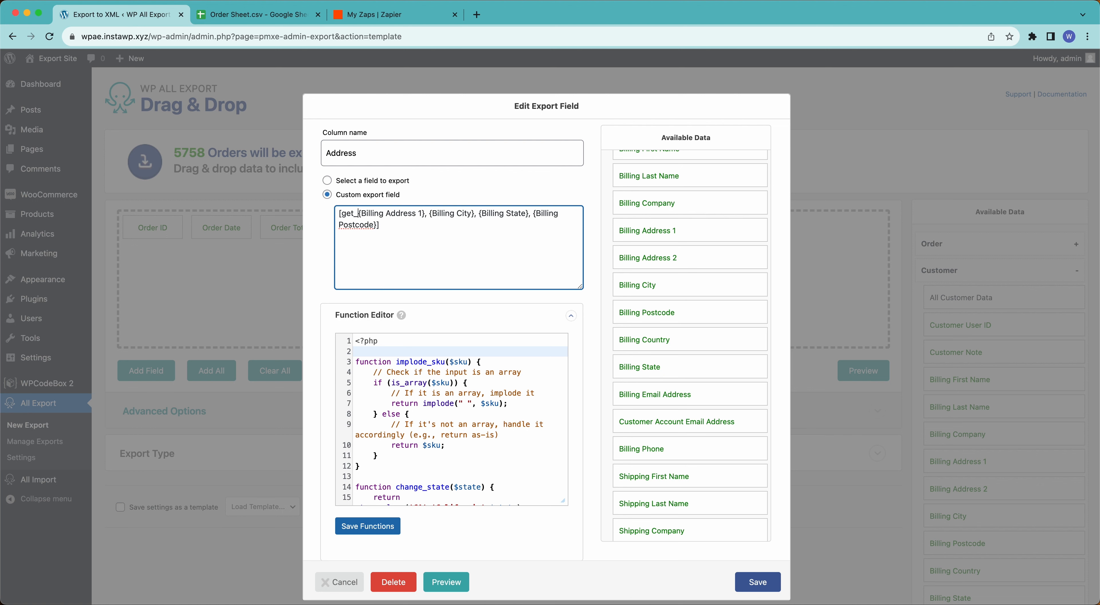
{"action": "type", "text": "google_map"}
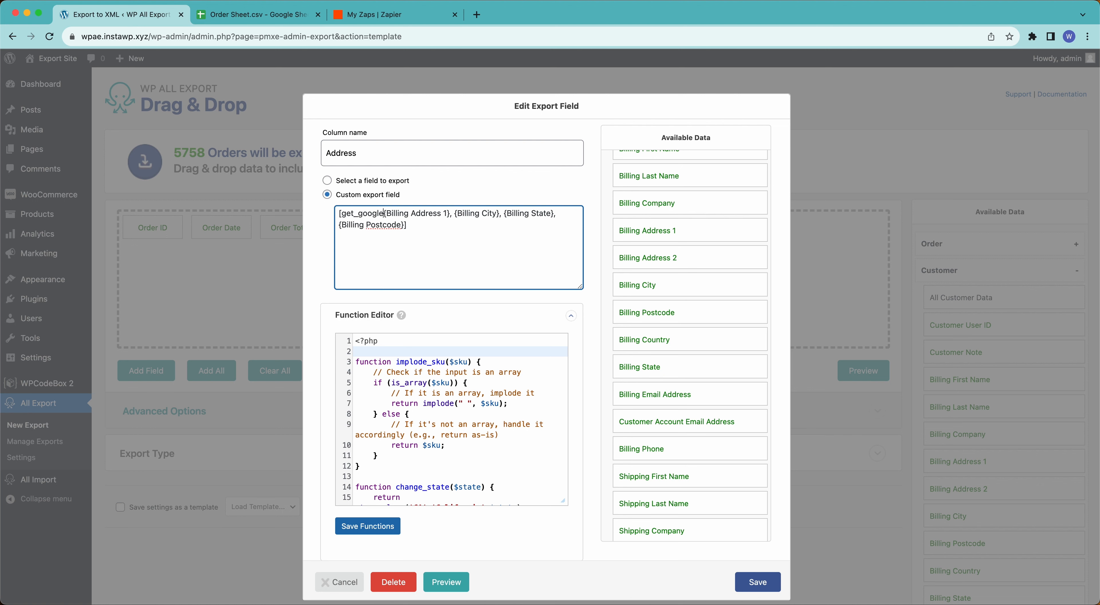
{"action": "type", "text": "s_link"}
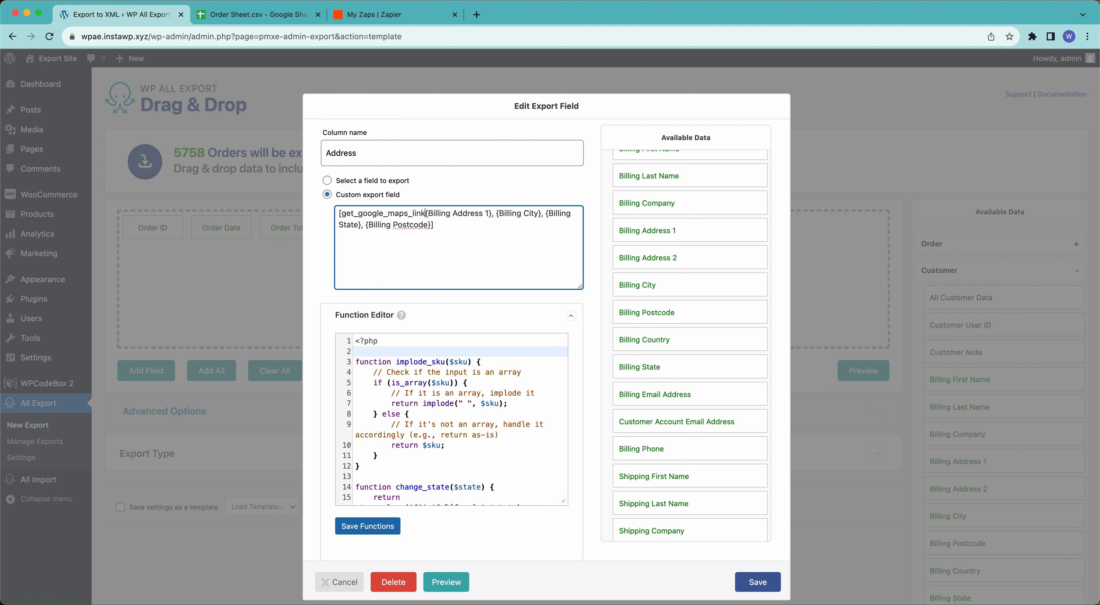
{"action": "type", "text": "("}
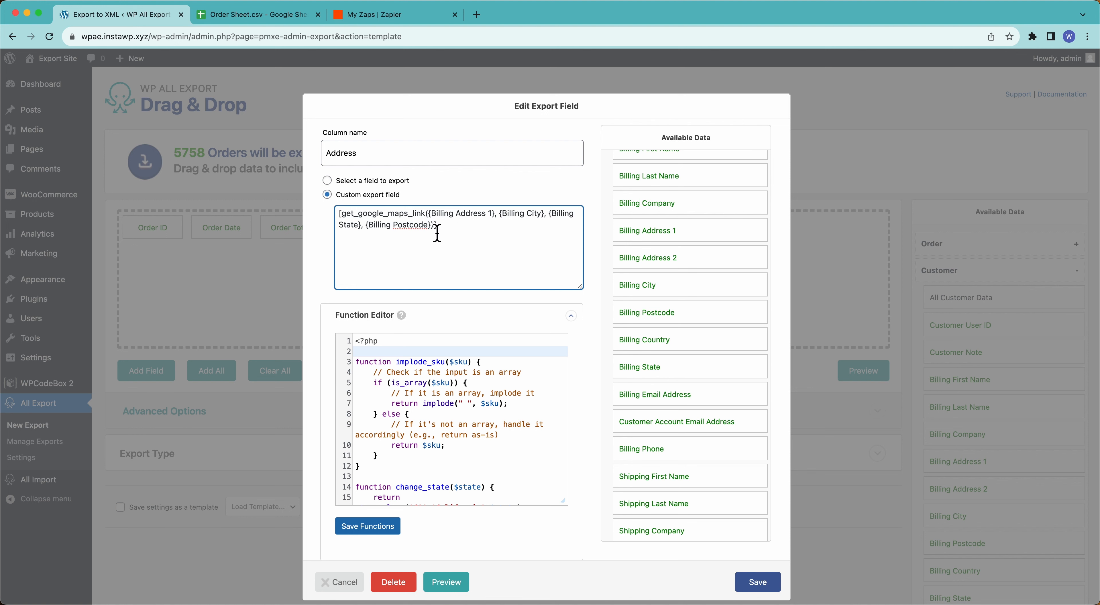
{"action": "type", "text": "]"}
{"action": "left_click_drag", "start_coordinate": [341, 216], "coordinate": [436, 232]}
{"action": "left_click", "coordinate": [465, 240]}
Add a PHP function get_google_maps_link($address) containing the comment "// Do stuff" after change_order_status in the function code.
{"action": "left_click", "coordinate": [375, 468]}
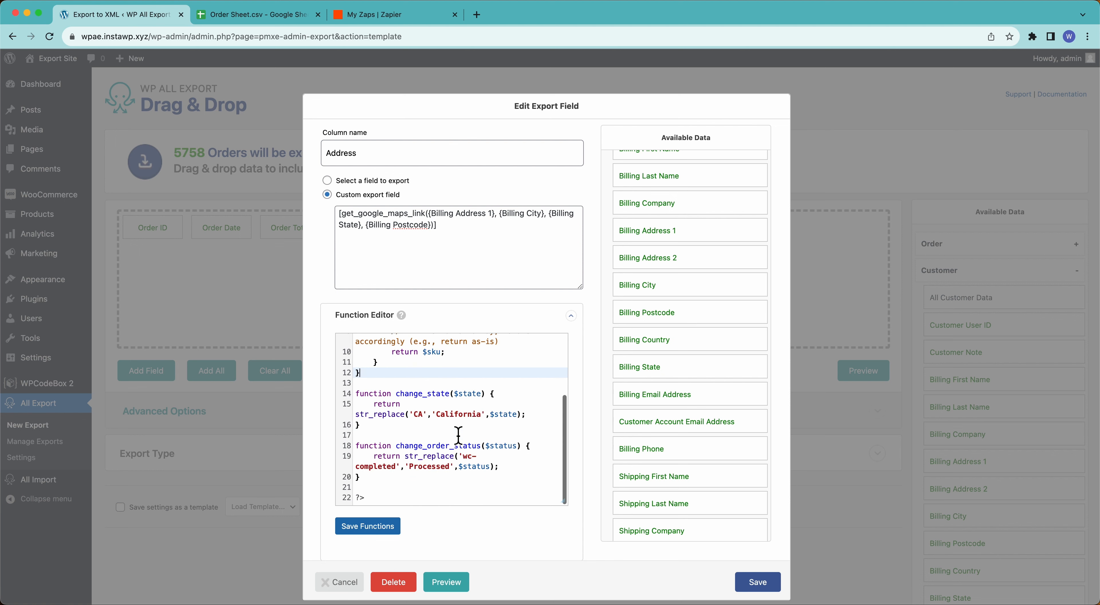
{"action": "scroll", "coordinate": [437, 432], "scroll_direction": "down", "scroll_amount": 5}
{"action": "left_click", "coordinate": [470, 480]}
{"action": "key", "text": "Return"}
{"action": "key", "text": "Return"}
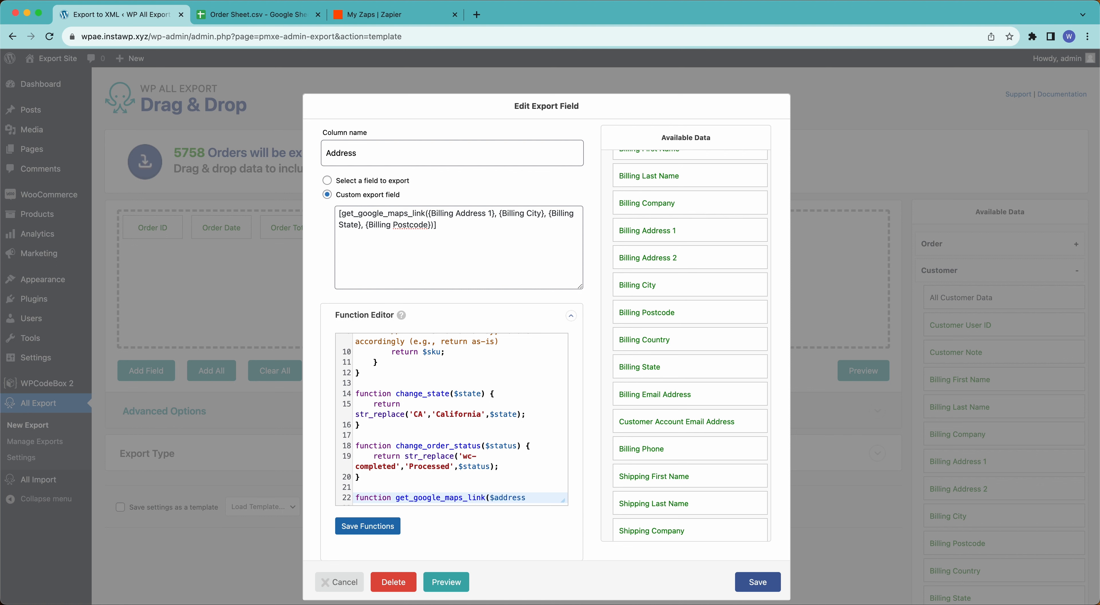
{"action": "key", "text": "Return"}
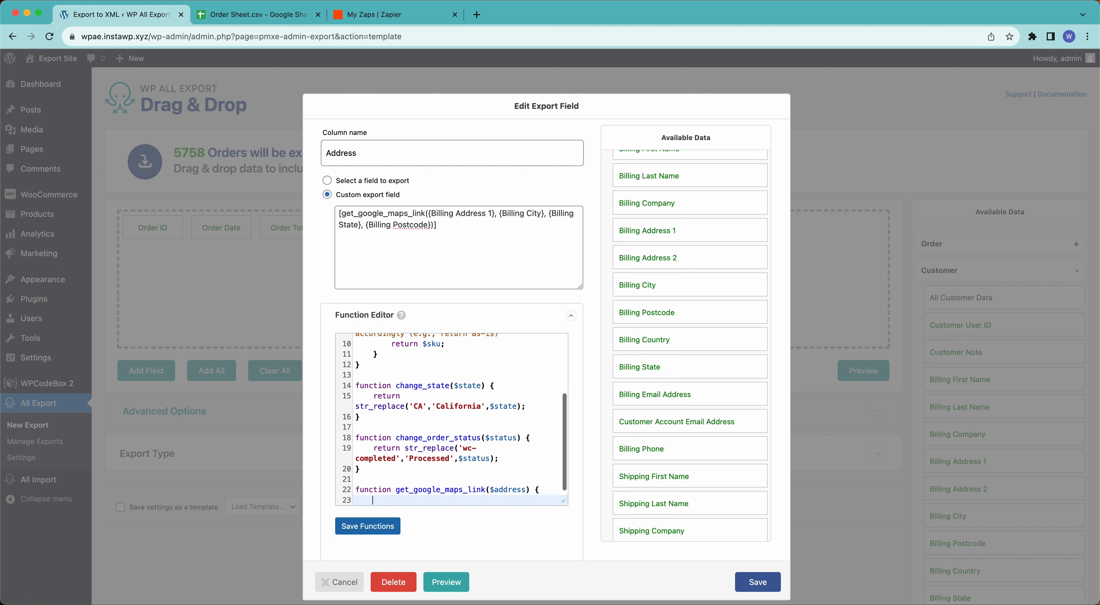
{"action": "scroll", "coordinate": [452, 419], "scroll_direction": "down", "scroll_amount": 1}
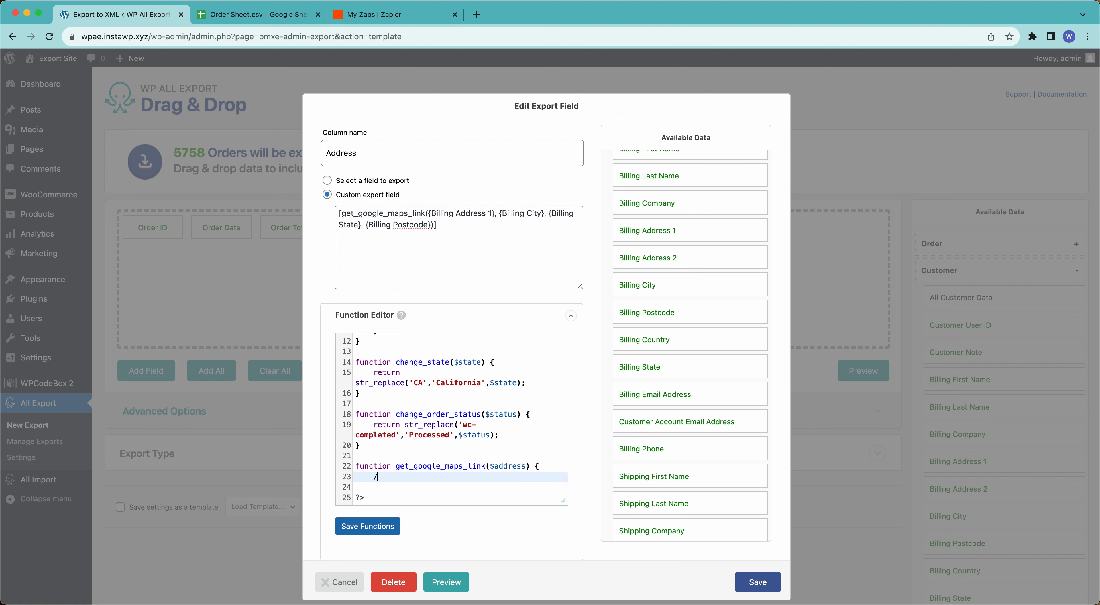
{"action": "type", "text": "// Do stuff"}
{"action": "key", "text": "Return"}
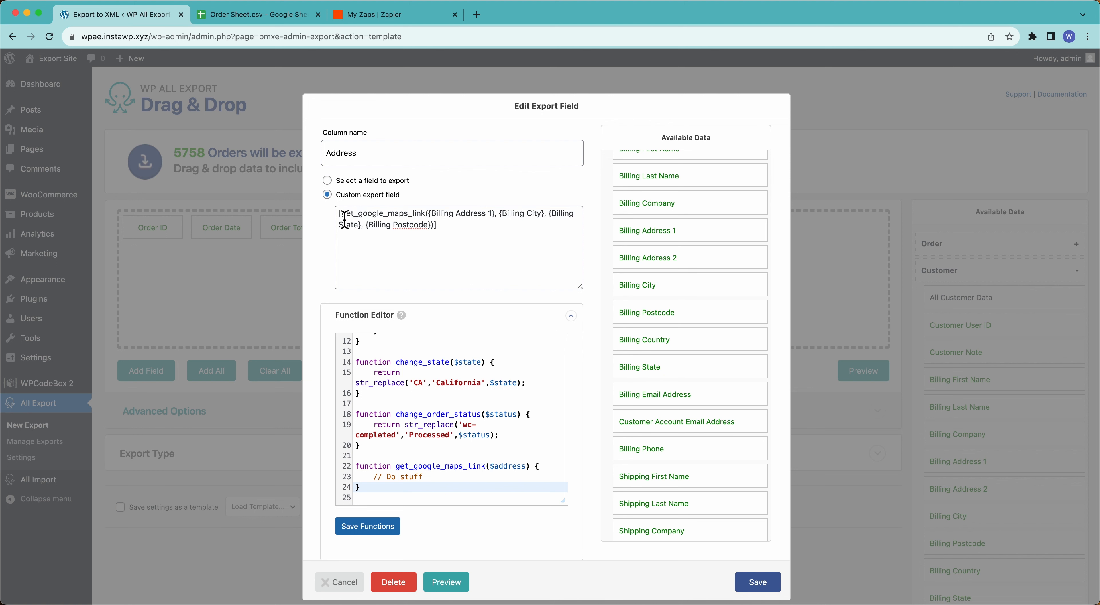
{"action": "left_click_drag", "start_coordinate": [341, 217], "coordinate": [431, 225]}
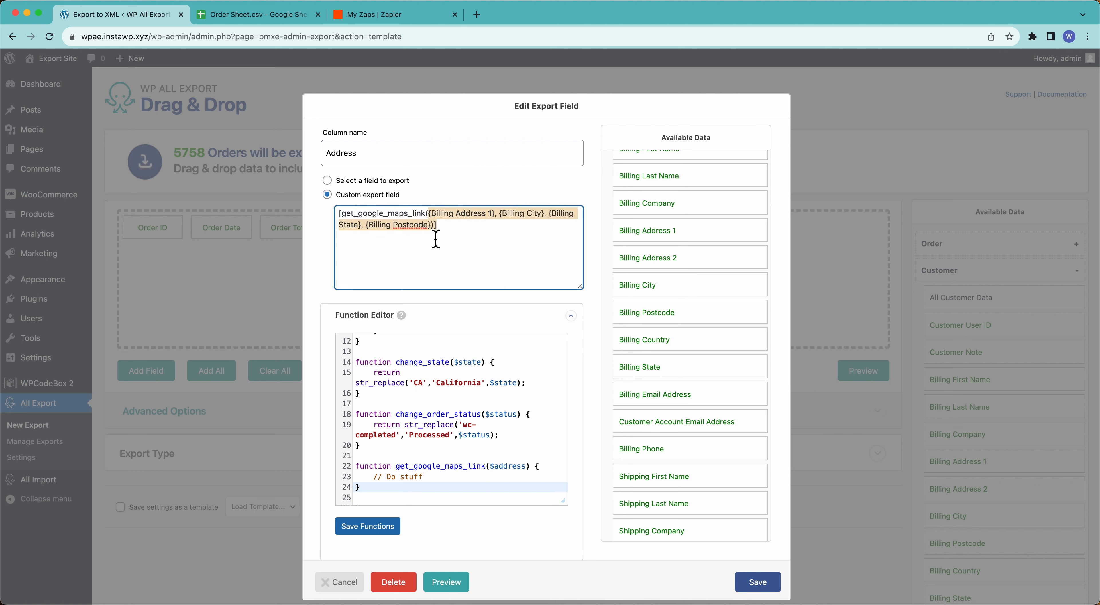
{"action": "left_click_drag", "start_coordinate": [363, 466], "coordinate": [393, 490]}
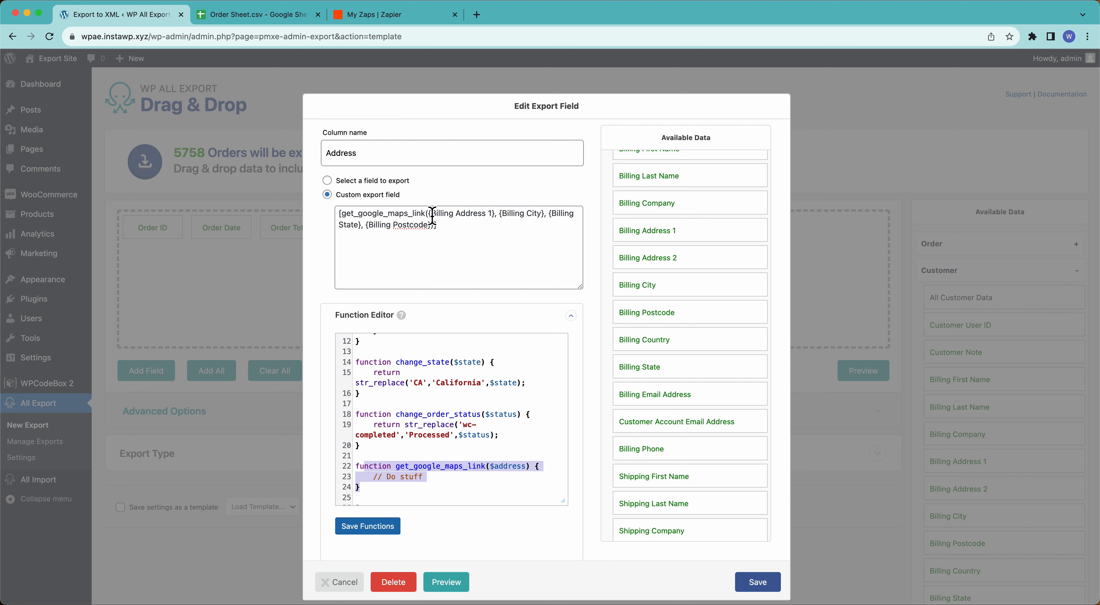
{"action": "left_click_drag", "start_coordinate": [431, 215], "coordinate": [434, 231]}
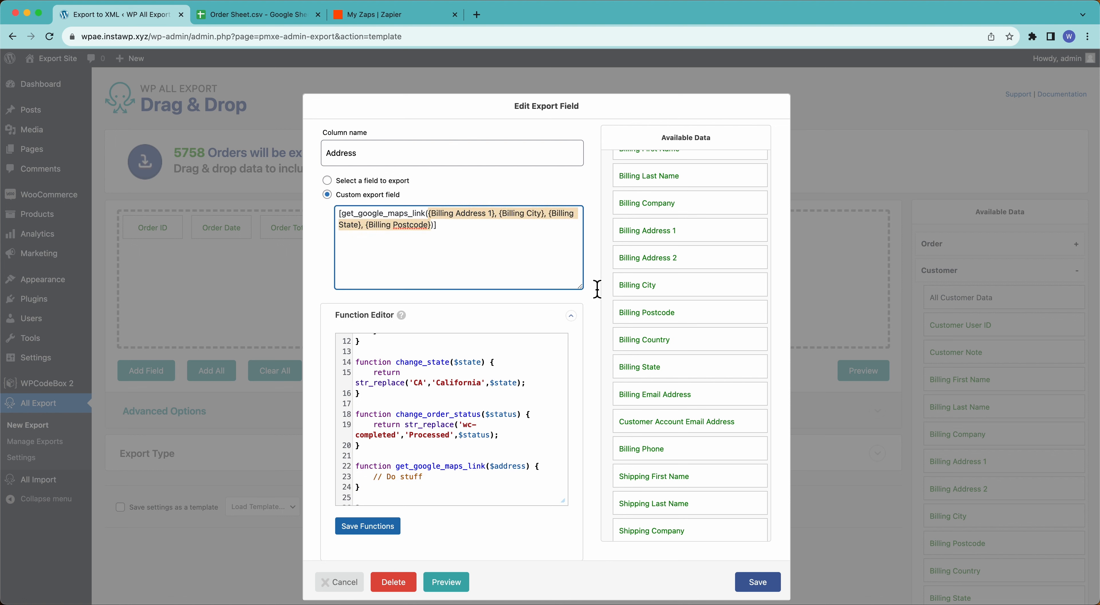
{"action": "scroll", "coordinate": [682, 390], "scroll_direction": "up", "scroll_amount": 3}
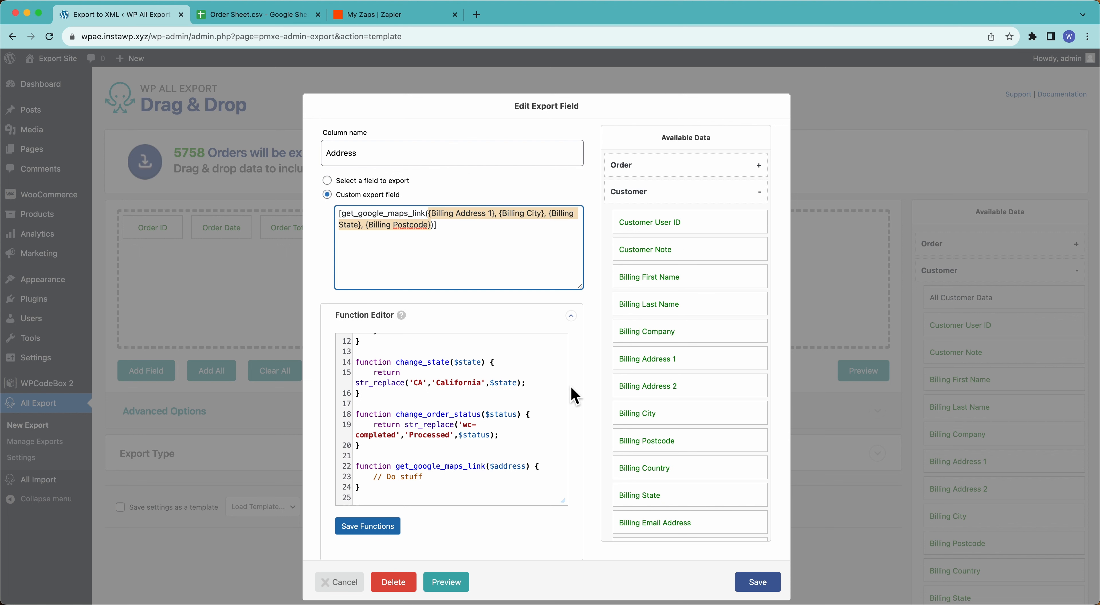
Switch the export field to the existing Customer User ID and export its value through a PHP function named my_function.
{"action": "left_click", "coordinate": [327, 181]}
{"action": "left_click", "coordinate": [350, 203]}
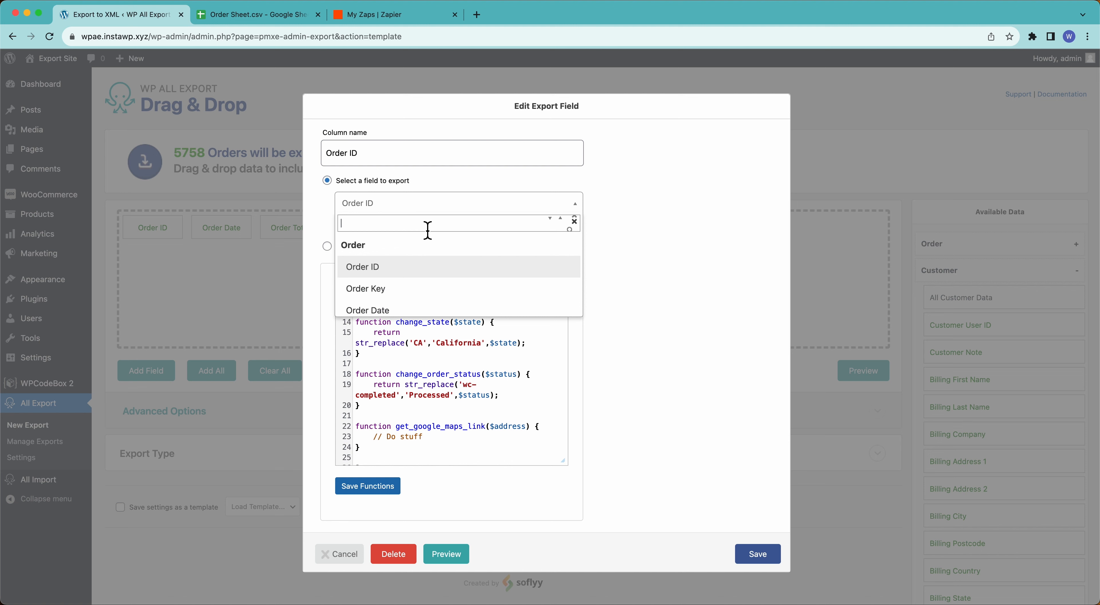
{"action": "type", "text": "customer"}
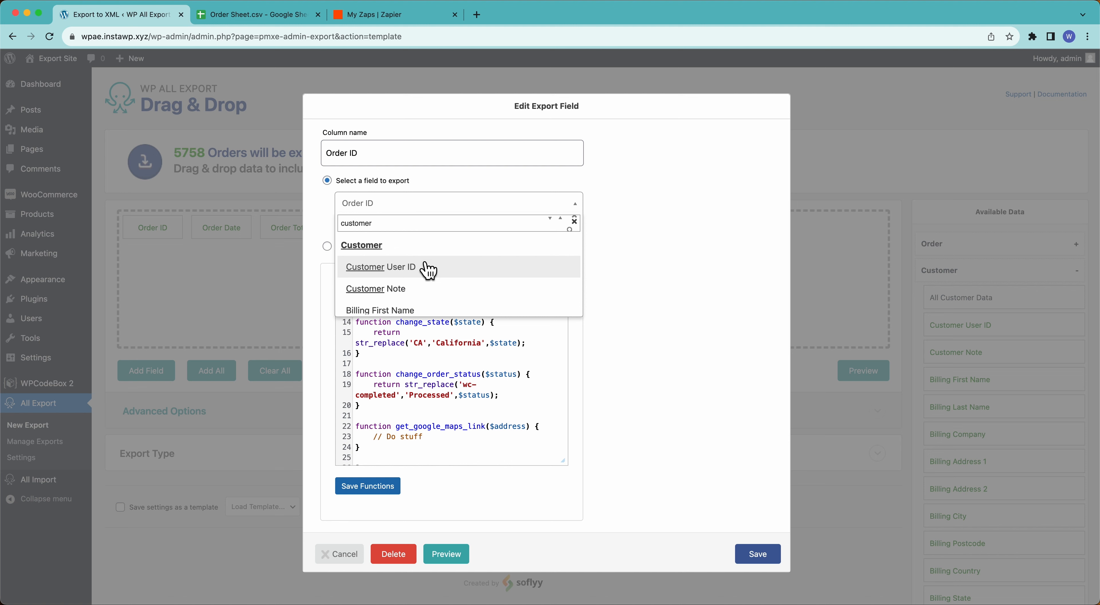
{"action": "left_click", "coordinate": [432, 268]}
{"action": "left_click", "coordinate": [340, 229]}
{"action": "left_click", "coordinate": [389, 248]}
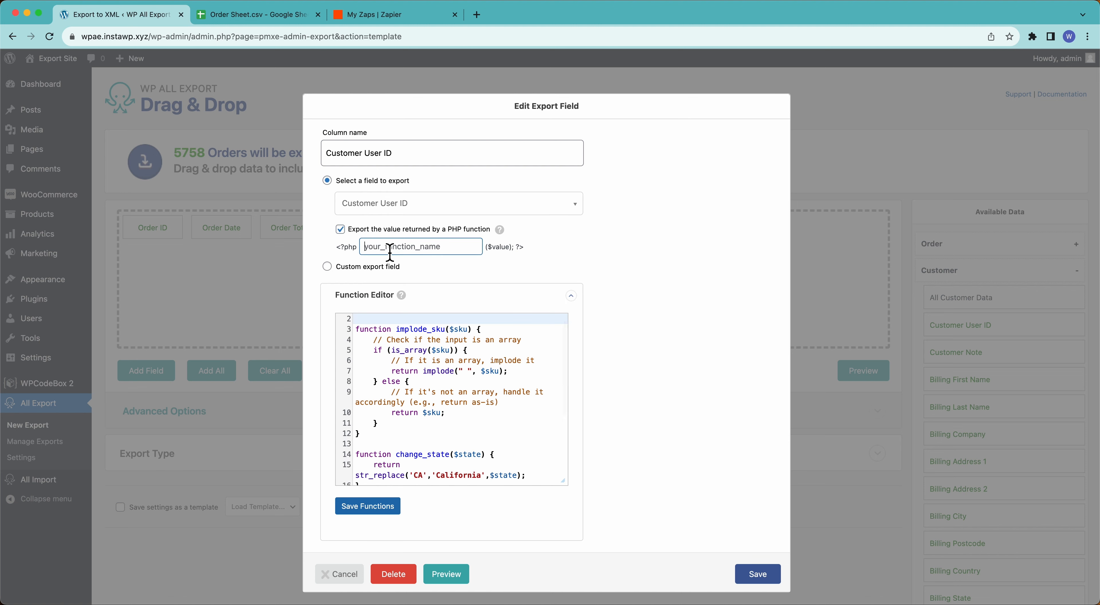
{"action": "type", "text": "my_function"}
{"action": "scroll", "coordinate": [430, 399], "scroll_direction": "down", "scroll_amount": 3}
{"action": "scroll", "coordinate": [430, 399], "scroll_direction": "up", "scroll_amount": 4}
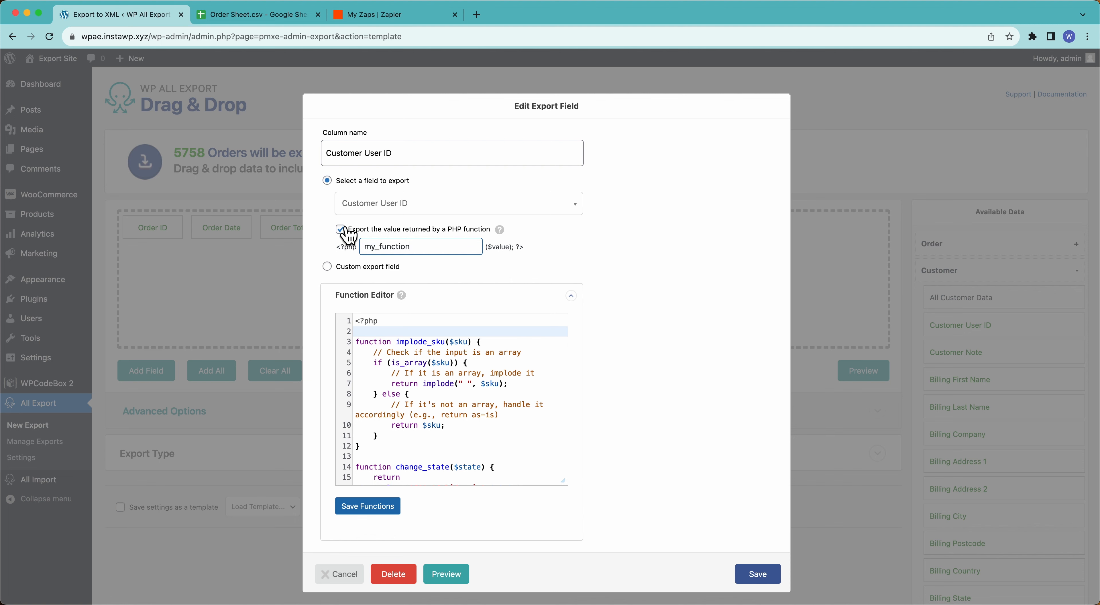
Return to the custom export field and remove the [get_google_maps_link(...)] wrapper, keeping only the comma-separated billing address placeholders.
{"action": "left_click", "coordinate": [327, 267]}
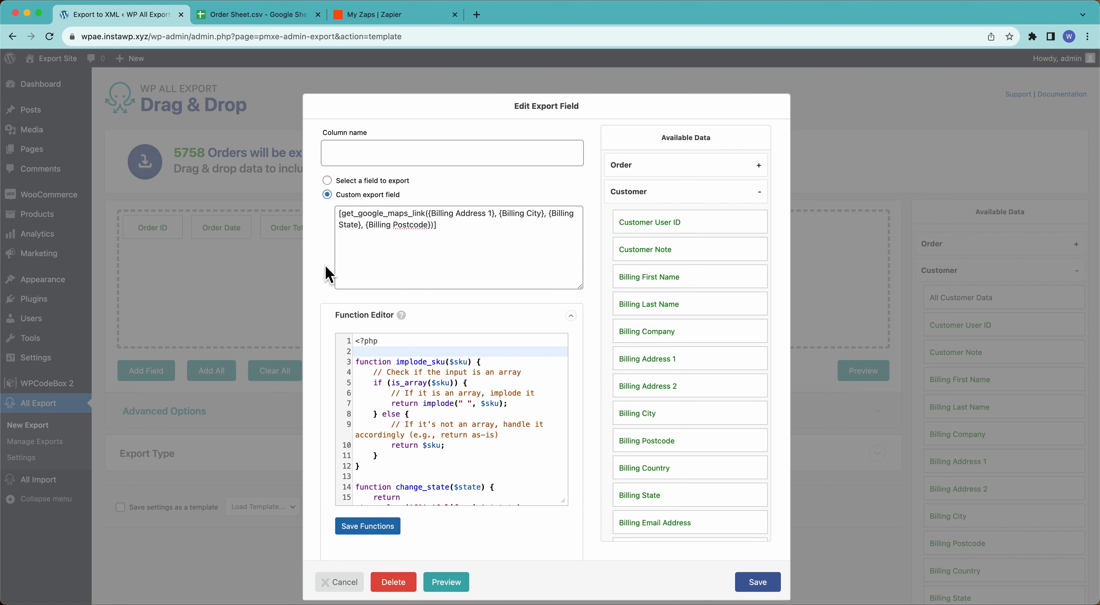
{"action": "left_click", "coordinate": [427, 215]}
{"action": "key", "text": "shift+Home"}
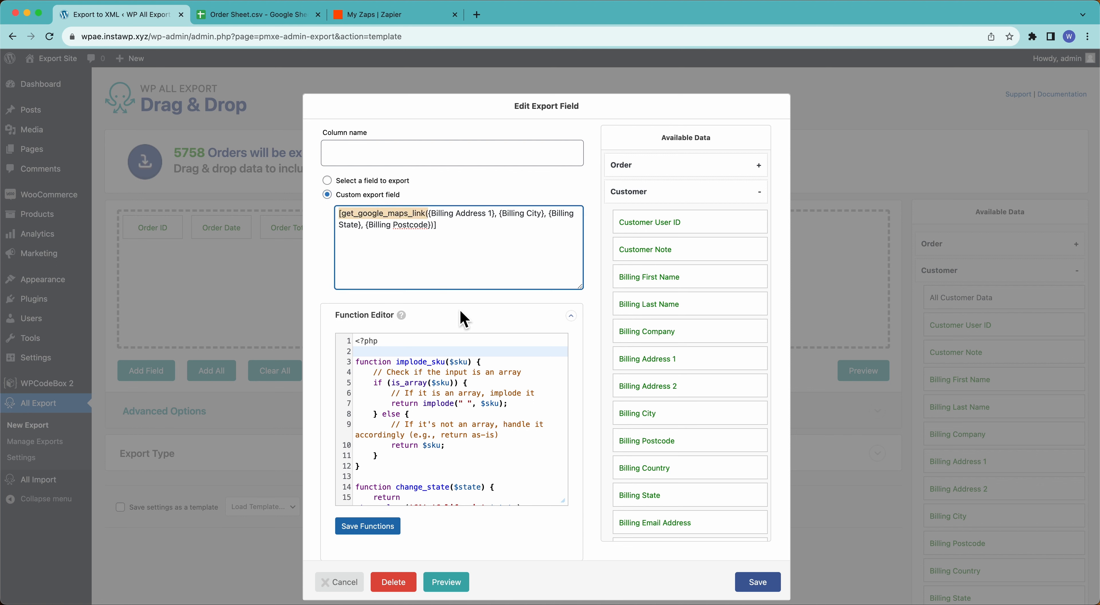
{"action": "key", "text": "BackSpace"}
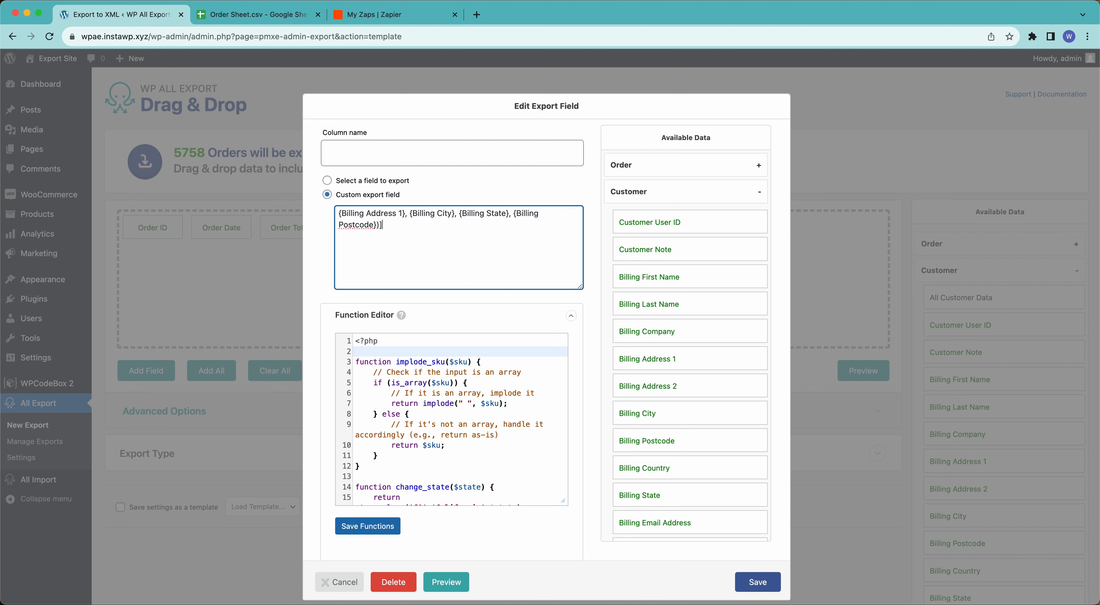
{"action": "key", "text": "BackSpace"}
{"action": "key", "text": "BackSpace"}
Save the custom field under the column name Address and preview the first orders of the export.
{"action": "left_click", "coordinate": [405, 162]}
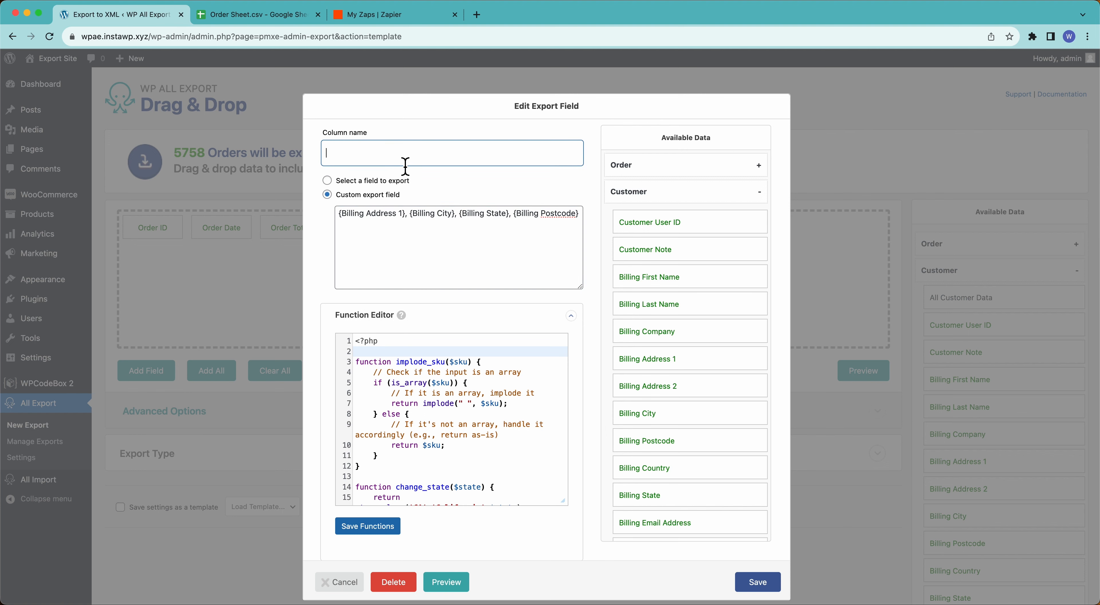
{"action": "type", "text": "Address"}
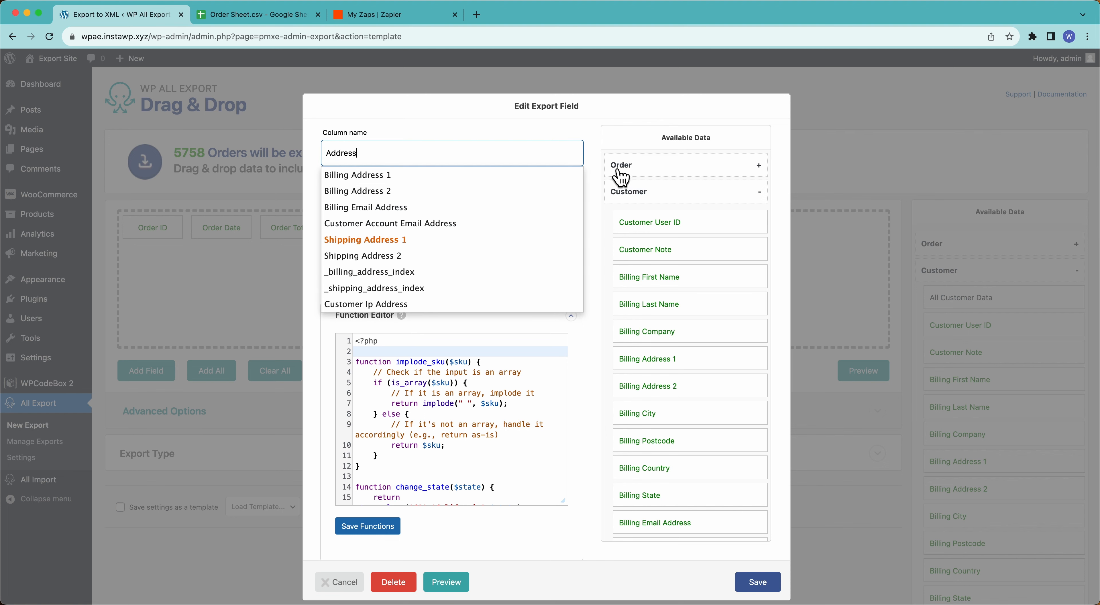
{"action": "left_click", "coordinate": [595, 185]}
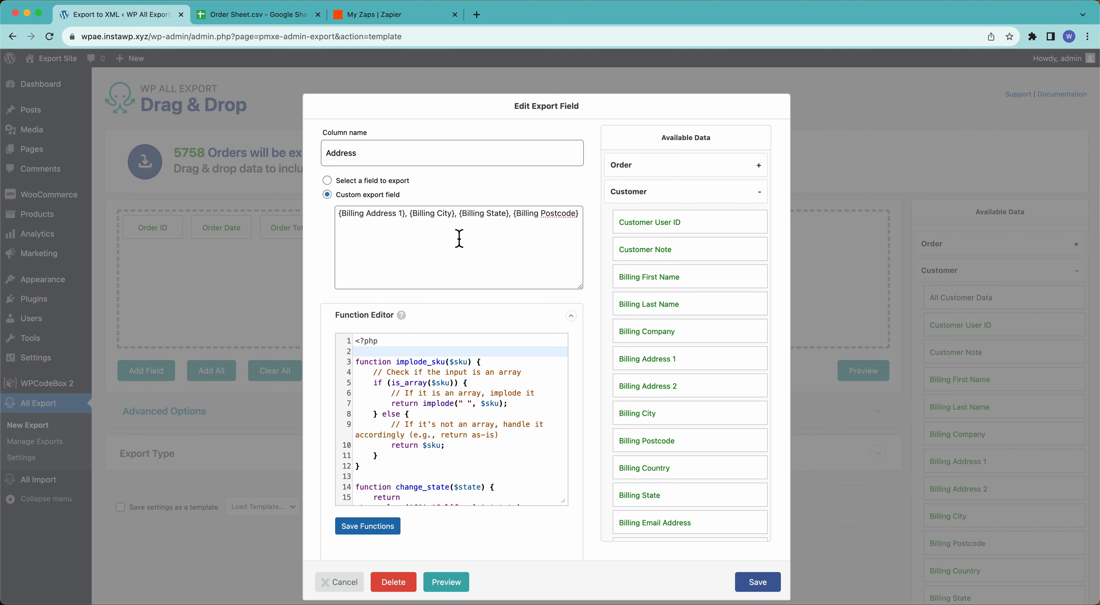
{"action": "left_click", "coordinate": [763, 584]}
{"action": "left_click", "coordinate": [849, 378]}
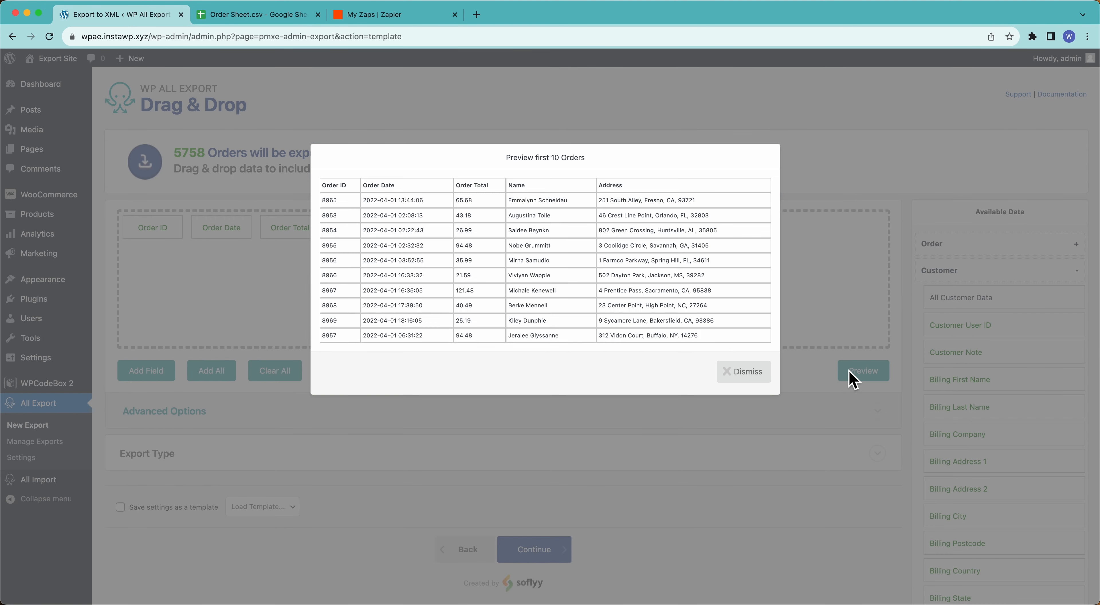
{"action": "left_click", "coordinate": [745, 371]}
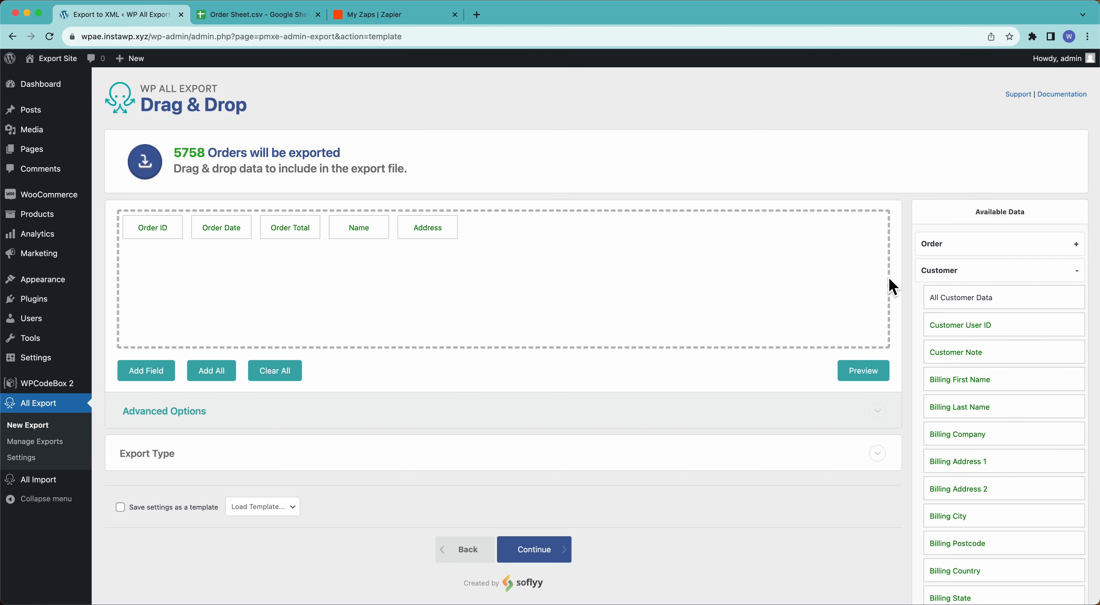
Preview the current columns without item data and add the SKU field from the Items data after Address.
{"action": "left_click", "coordinate": [937, 275]}
{"action": "left_click", "coordinate": [965, 302]}
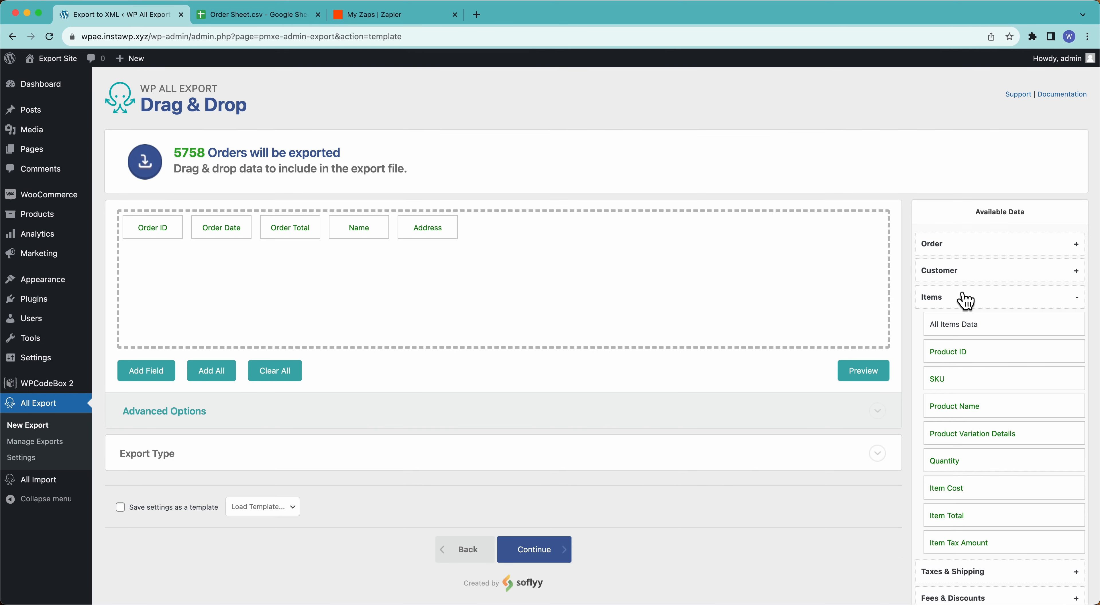
{"action": "scroll", "coordinate": [994, 488], "scroll_direction": "down", "scroll_amount": 2}
{"action": "scroll", "coordinate": [993, 488], "scroll_direction": "down", "scroll_amount": 3}
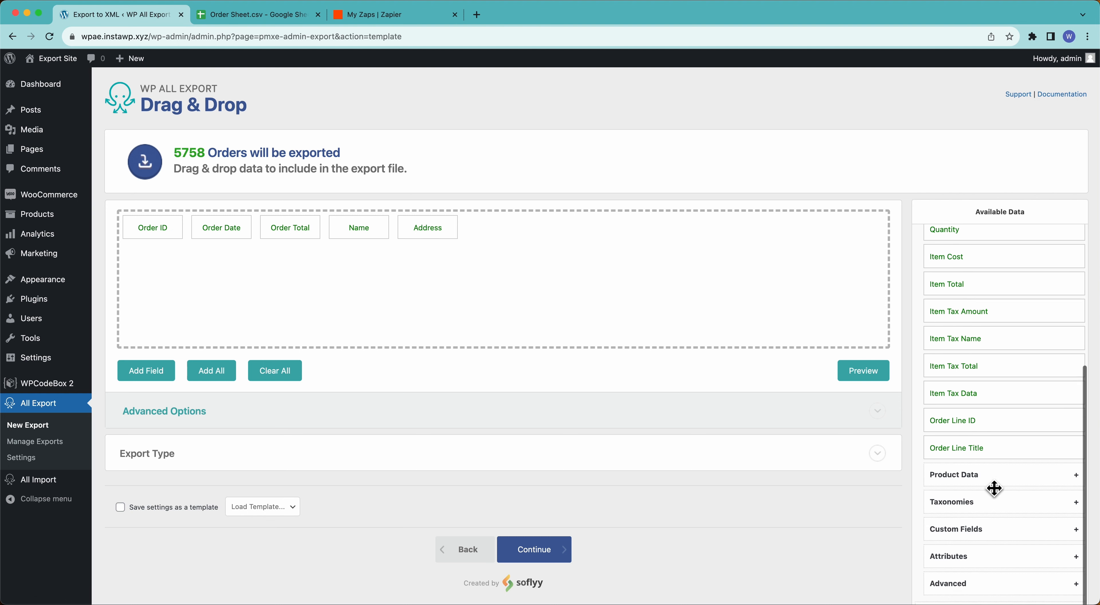
{"action": "scroll", "coordinate": [993, 487], "scroll_direction": "up", "scroll_amount": 6}
{"action": "left_click", "coordinate": [857, 371]}
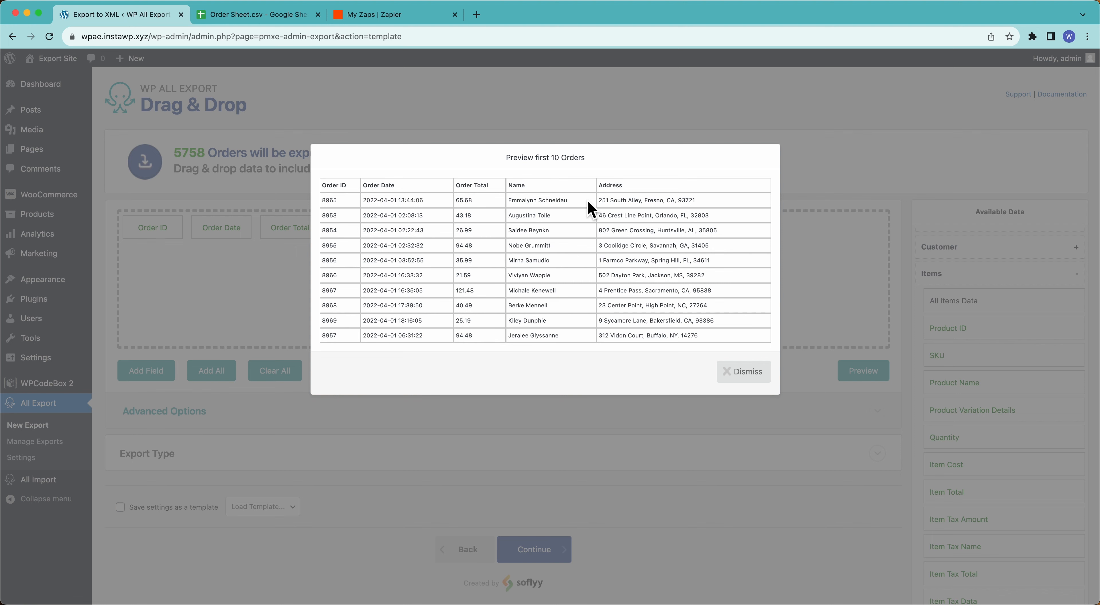
{"action": "left_click", "coordinate": [741, 373]}
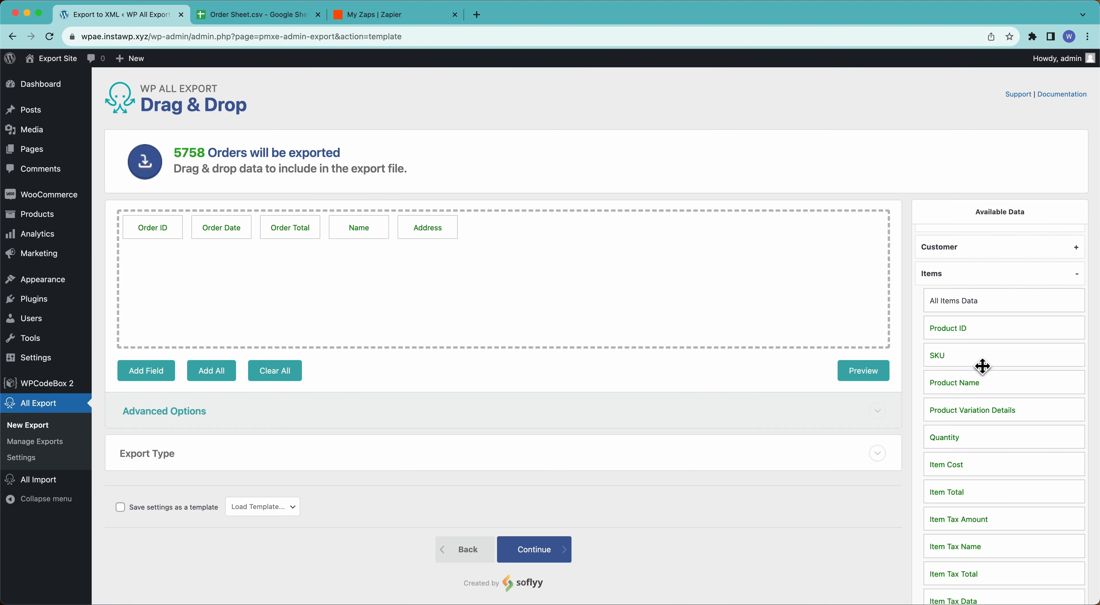
{"action": "left_click_drag", "start_coordinate": [980, 364], "coordinate": [492, 245]}
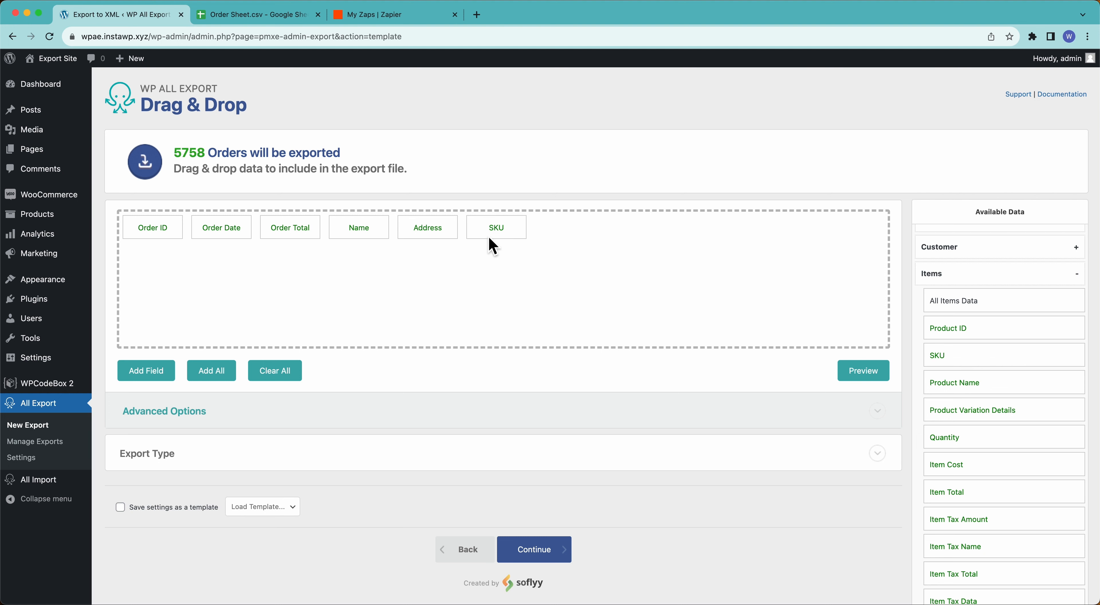
Preview the export and compare the order IDs and SKUs on the rows of orders containing several products.
{"action": "left_click", "coordinate": [861, 372]}
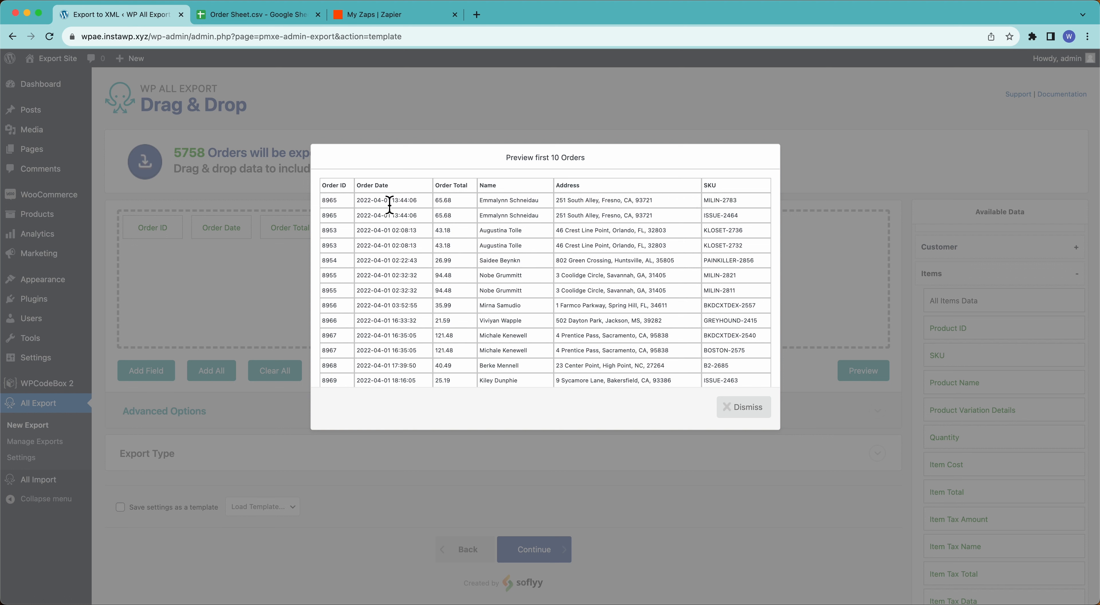
{"action": "double_click", "coordinate": [331, 218]}
{"action": "double_click", "coordinate": [331, 207]}
{"action": "left_click", "coordinate": [707, 206]}
{"action": "mouse_move", "coordinate": [707, 206]}
{"action": "left_mouse_down"}
{"action": "mouse_move", "coordinate": [737, 204]}
{"action": "mouse_move", "coordinate": [706, 216]}
{"action": "left_mouse_up"}
{"action": "left_click", "coordinate": [733, 223]}
{"action": "left_click", "coordinate": [732, 408]}
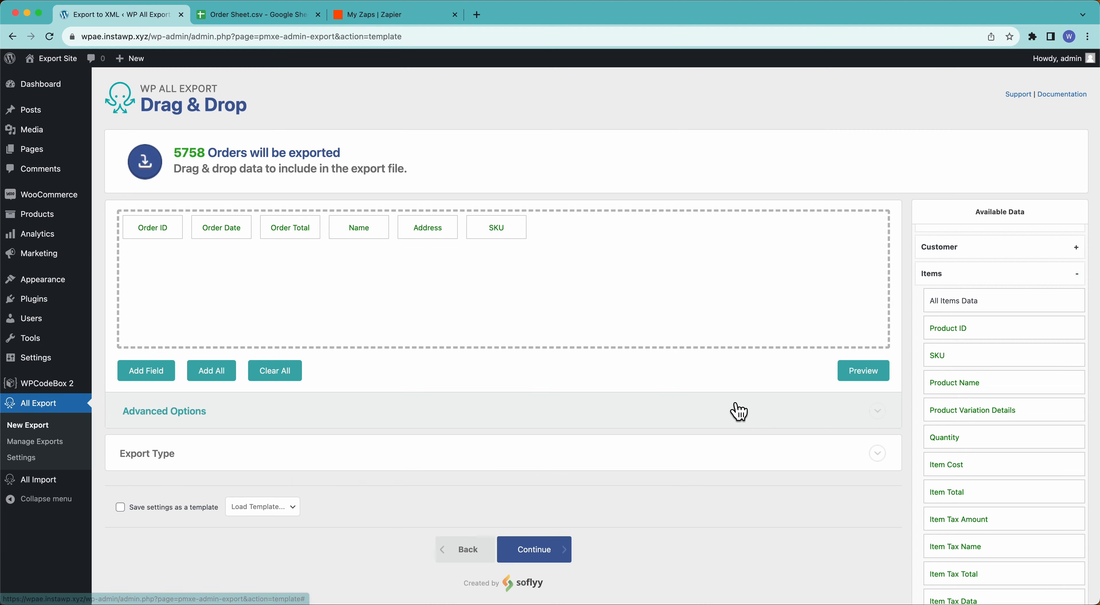
Disable filling in empty columns in the advanced export options and preview the orders.
{"action": "left_click", "coordinate": [141, 416]}
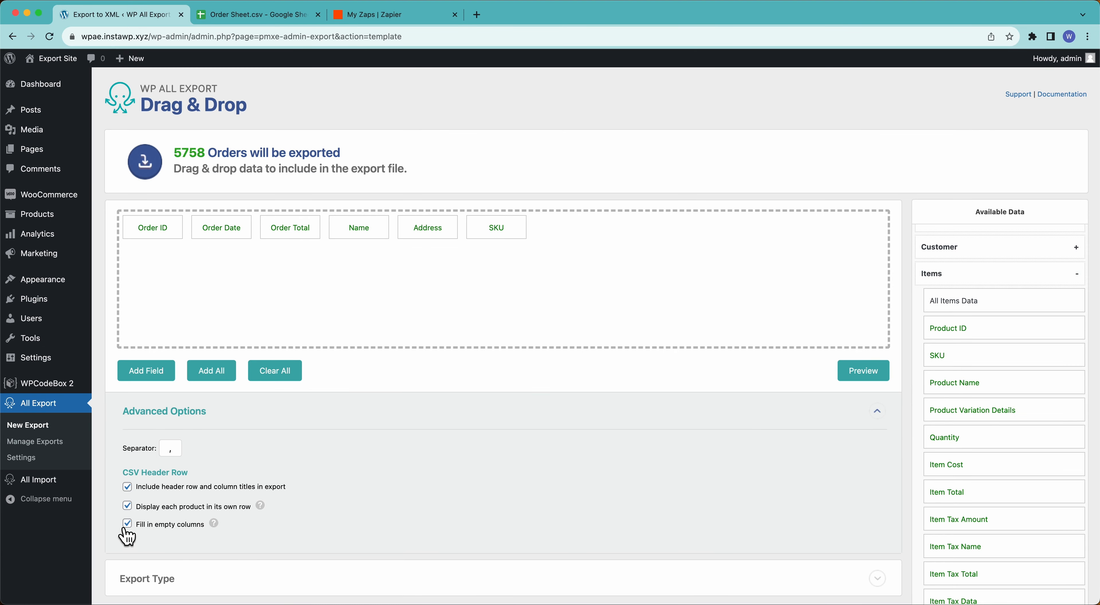
{"action": "left_click", "coordinate": [128, 524]}
{"action": "left_click", "coordinate": [860, 364]}
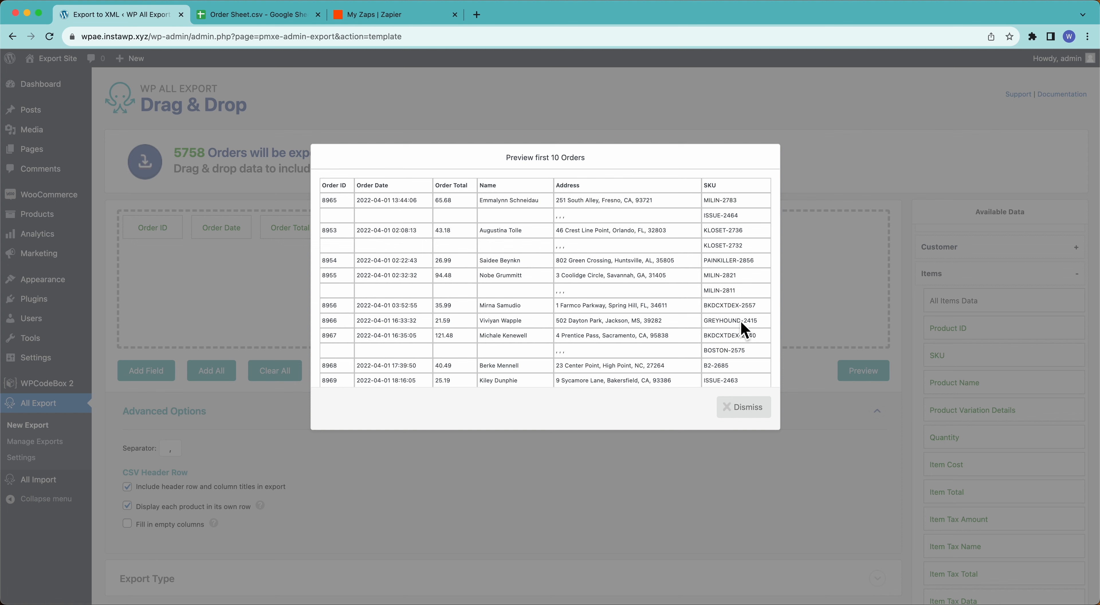
{"action": "left_click", "coordinate": [745, 406]}
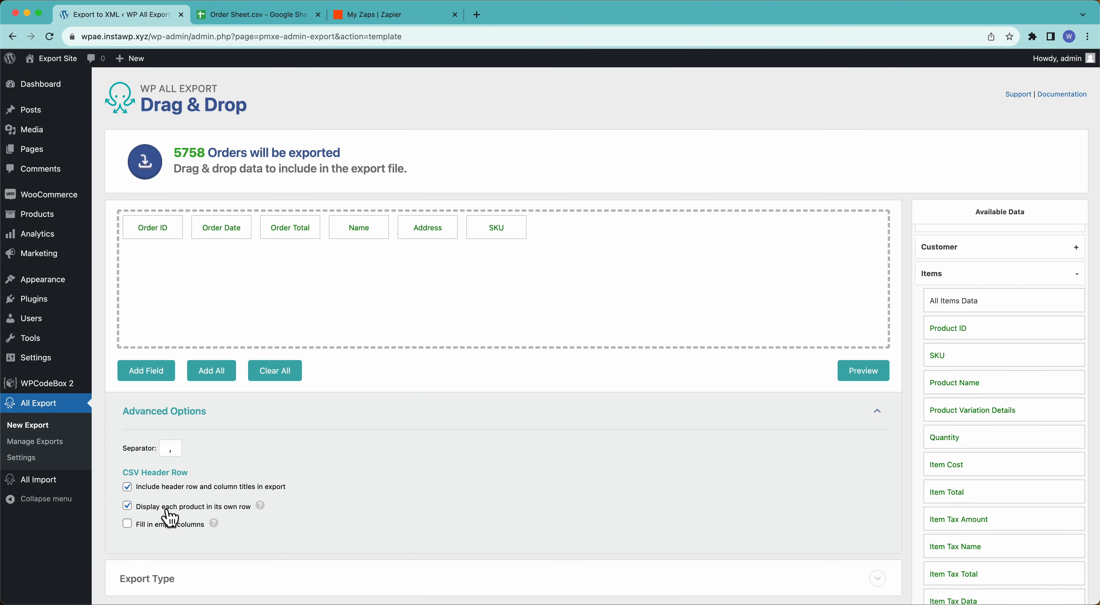
Disable displaying each product in its own row and preview the orders.
{"action": "left_click", "coordinate": [237, 507]}
{"action": "left_click", "coordinate": [856, 375]}
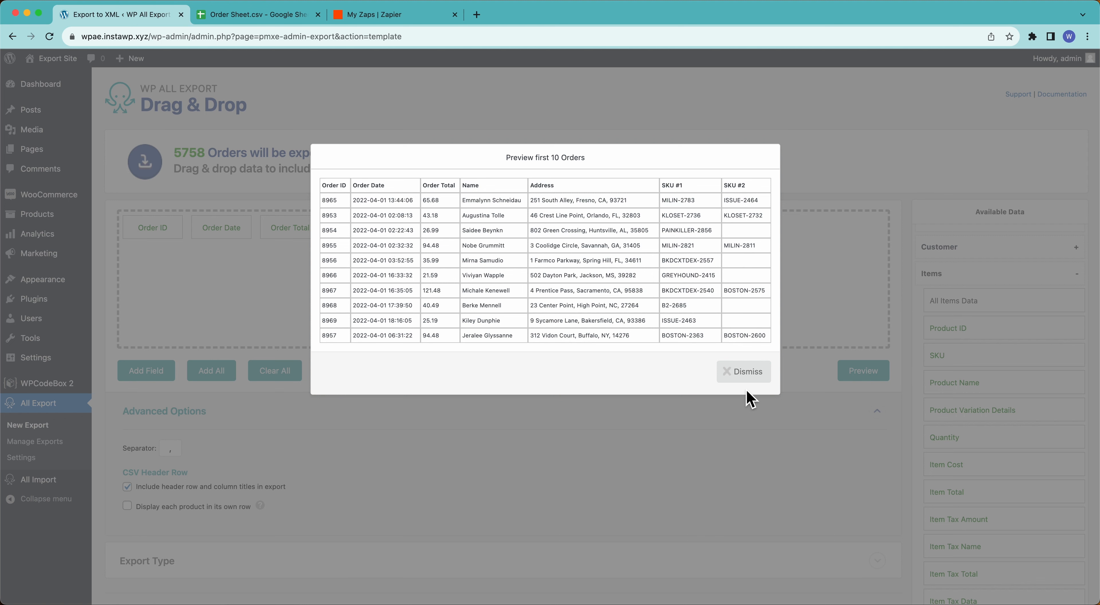
{"action": "left_click", "coordinate": [745, 375]}
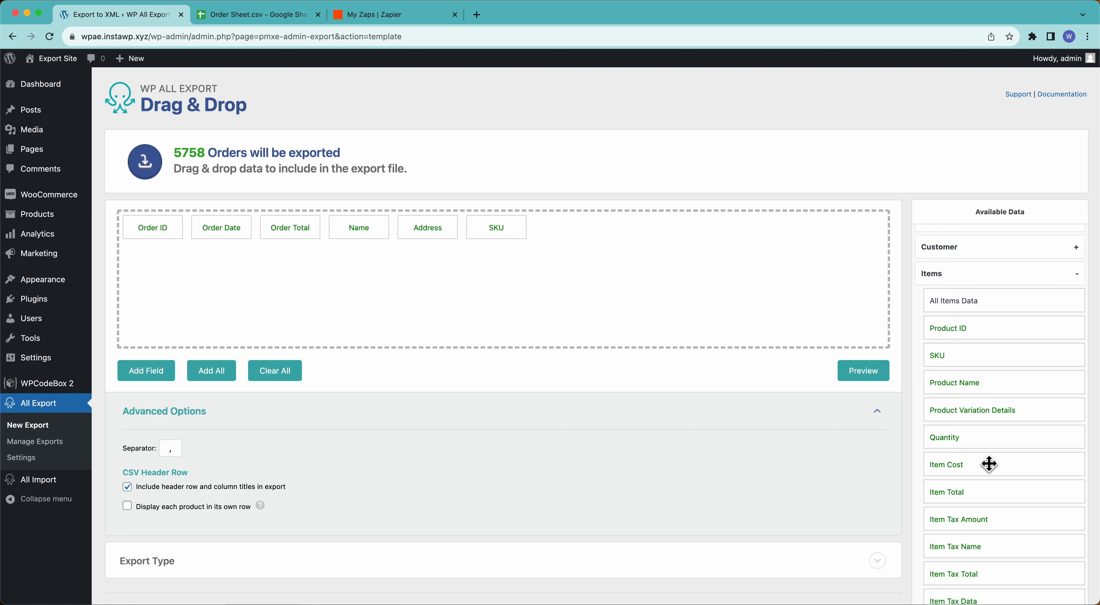
Add the Product Name field from the Items data to the export and place SKU after it.
{"action": "scroll", "coordinate": [983, 386], "scroll_direction": "down", "scroll_amount": 3}
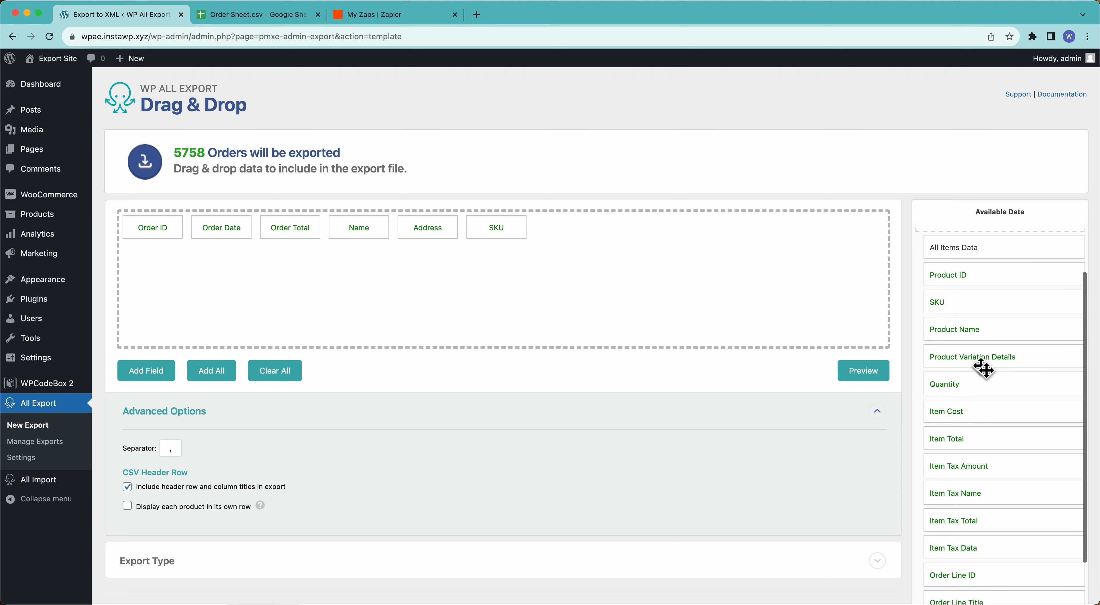
{"action": "left_click_drag", "start_coordinate": [984, 337], "coordinate": [751, 295]}
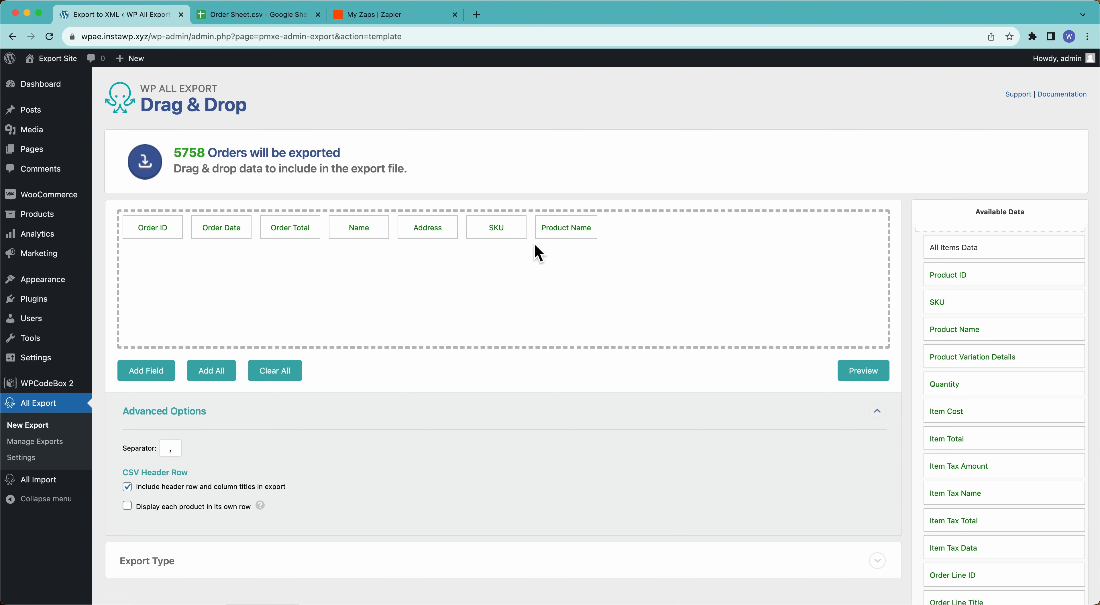
{"action": "left_click_drag", "start_coordinate": [508, 228], "coordinate": [594, 231]}
Add the Item Cost field from the Items data to the export after SKU.
{"action": "scroll", "coordinate": [981, 420], "scroll_direction": "down", "scroll_amount": 1}
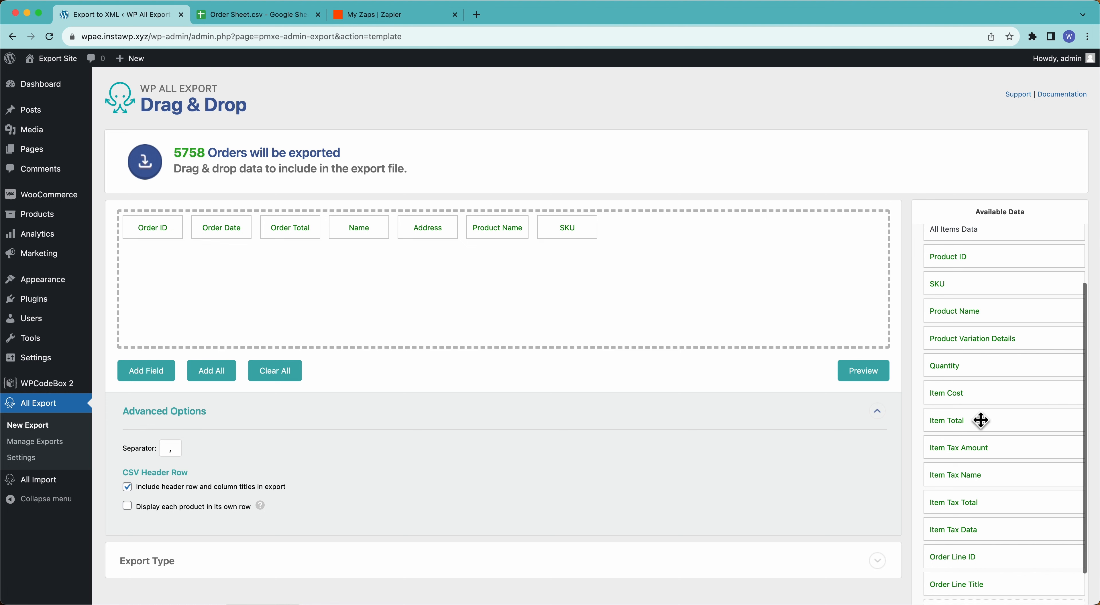
{"action": "scroll", "coordinate": [980, 421], "scroll_direction": "down", "scroll_amount": 3}
{"action": "left_click_drag", "start_coordinate": [972, 328], "coordinate": [731, 301]}
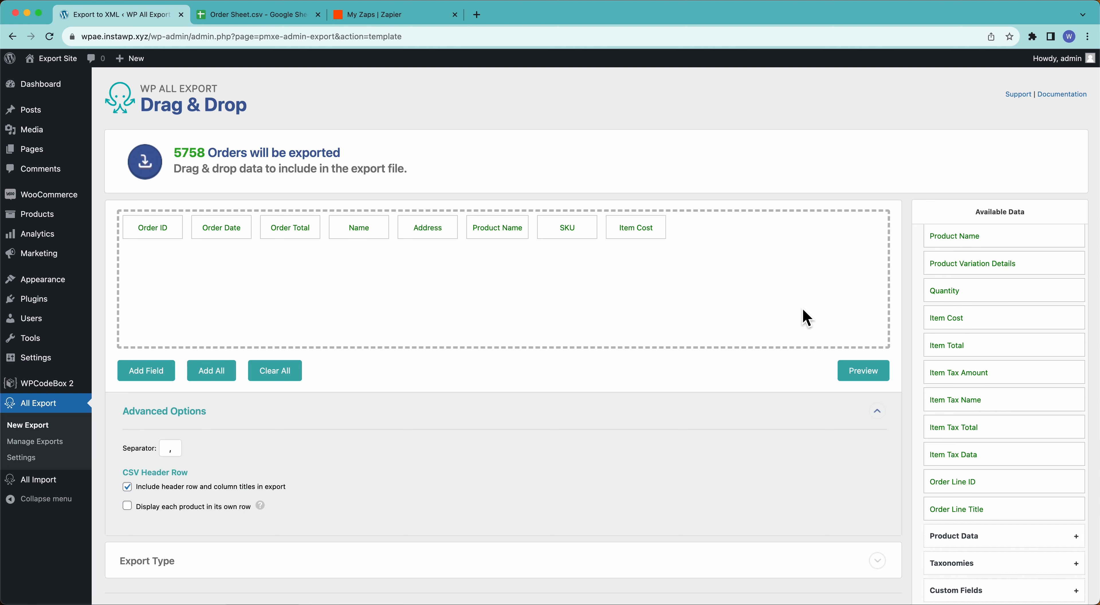
Examine the Product Data and Taxonomies fields available within the Items data.
{"action": "scroll", "coordinate": [1006, 457], "scroll_direction": "down", "scroll_amount": 3}
{"action": "left_click", "coordinate": [990, 397]}
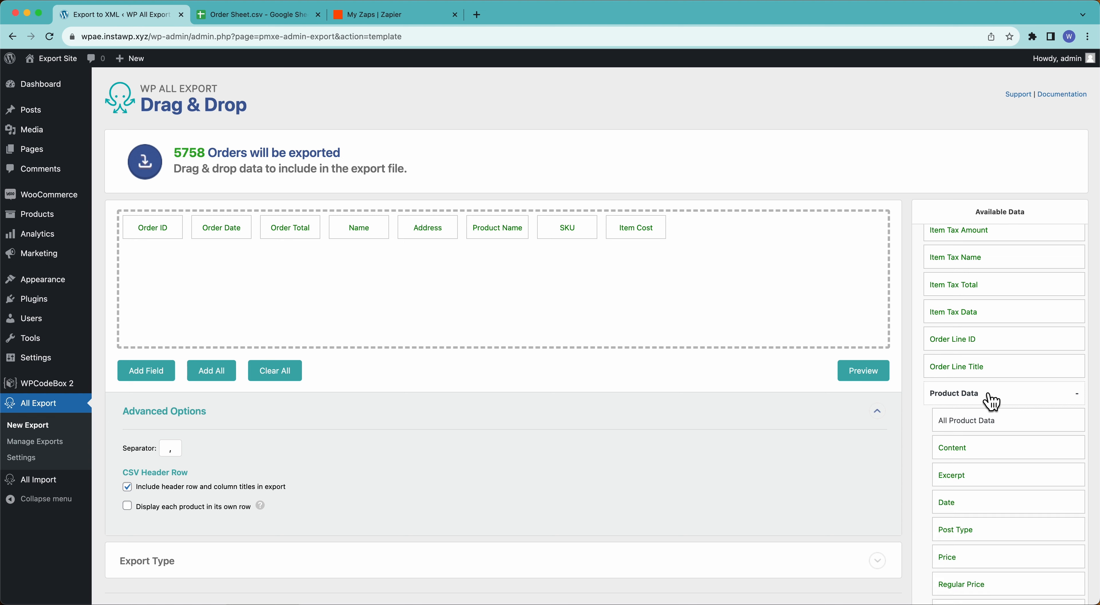
{"action": "scroll", "coordinate": [990, 397], "scroll_direction": "down", "scroll_amount": 6}
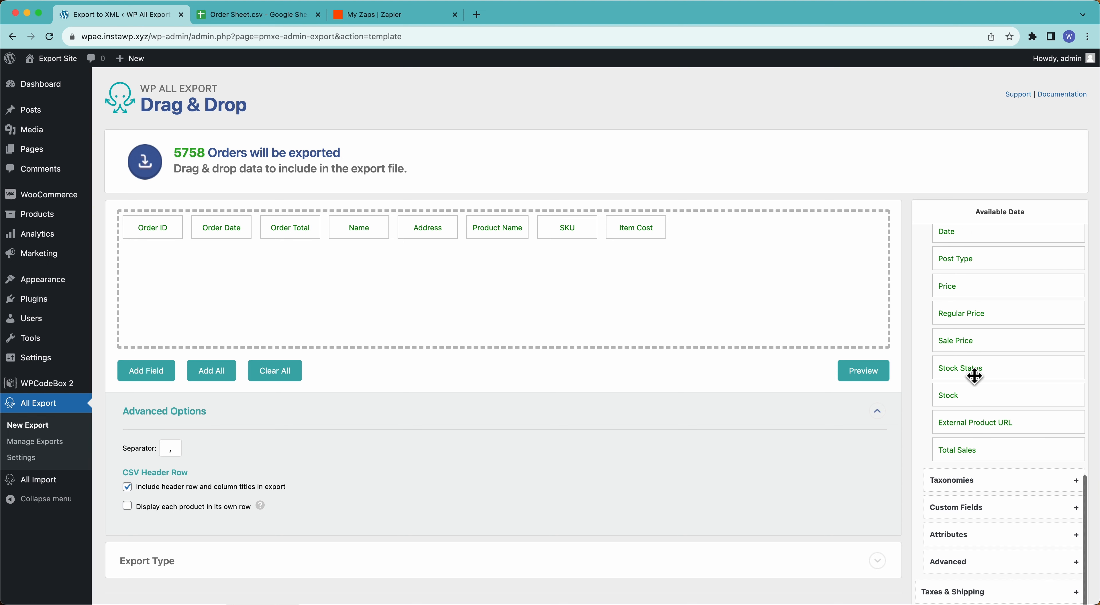
{"action": "scroll", "coordinate": [982, 421], "scroll_direction": "down", "scroll_amount": 2}
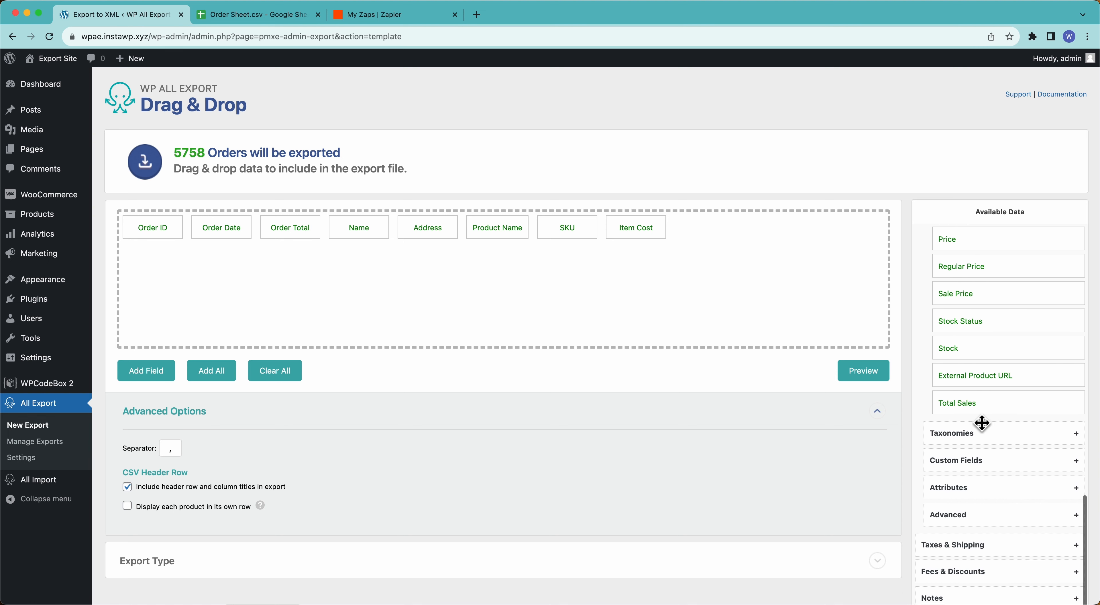
{"action": "scroll", "coordinate": [982, 423], "scroll_direction": "down", "scroll_amount": 1}
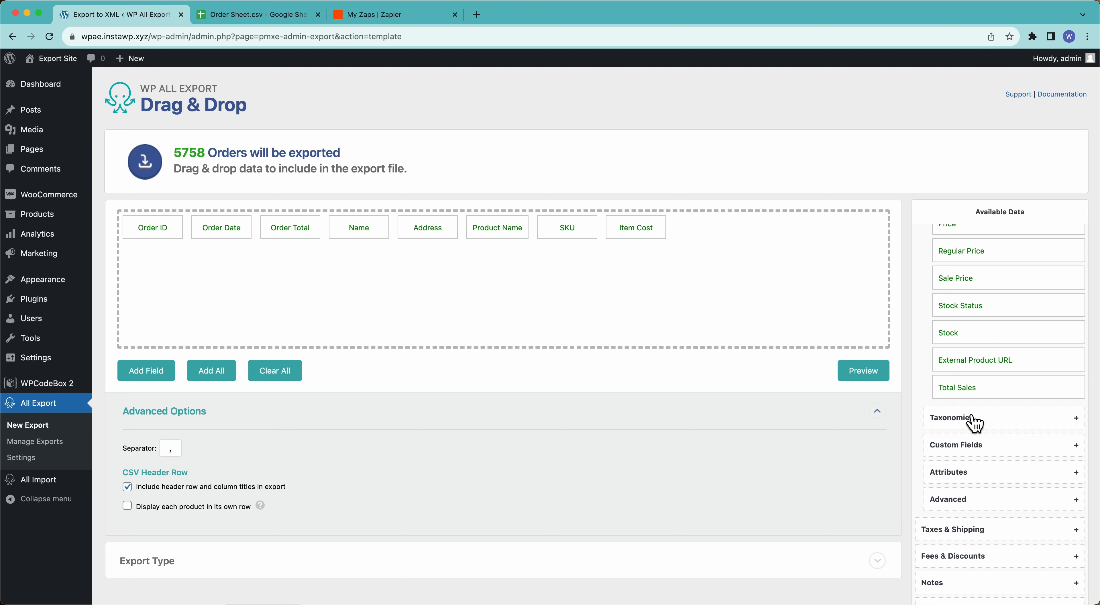
{"action": "left_click", "coordinate": [974, 424]}
{"action": "scroll", "coordinate": [973, 423], "scroll_direction": "down", "scroll_amount": 5}
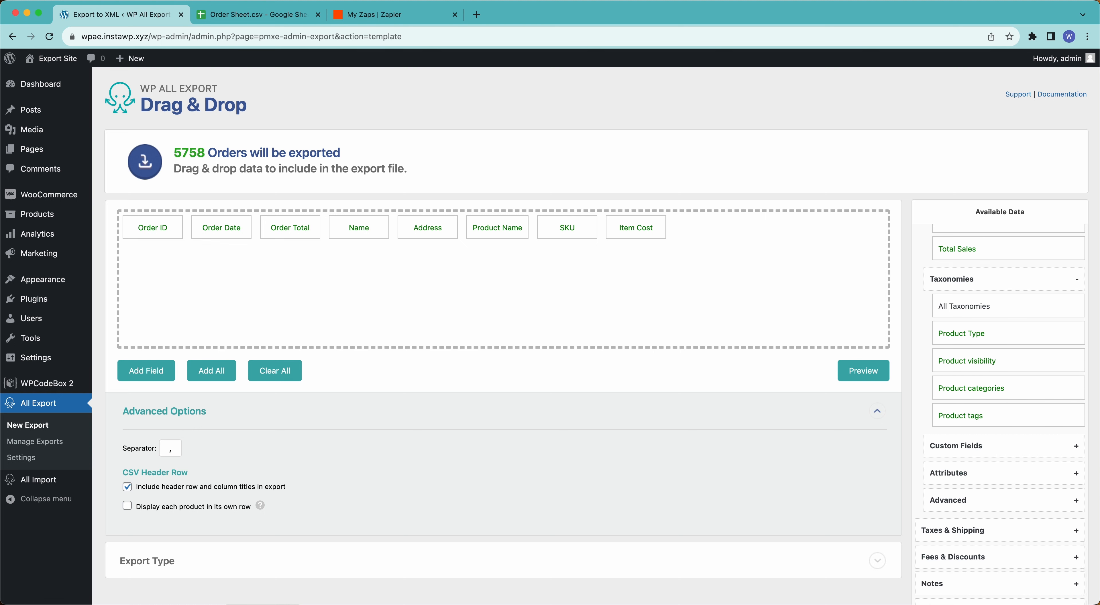
Examine the Custom Fields, Attributes and Advanced fields available within the Items data.
{"action": "left_click", "coordinate": [971, 454]}
{"action": "scroll", "coordinate": [973, 456], "scroll_direction": "down", "scroll_amount": 3}
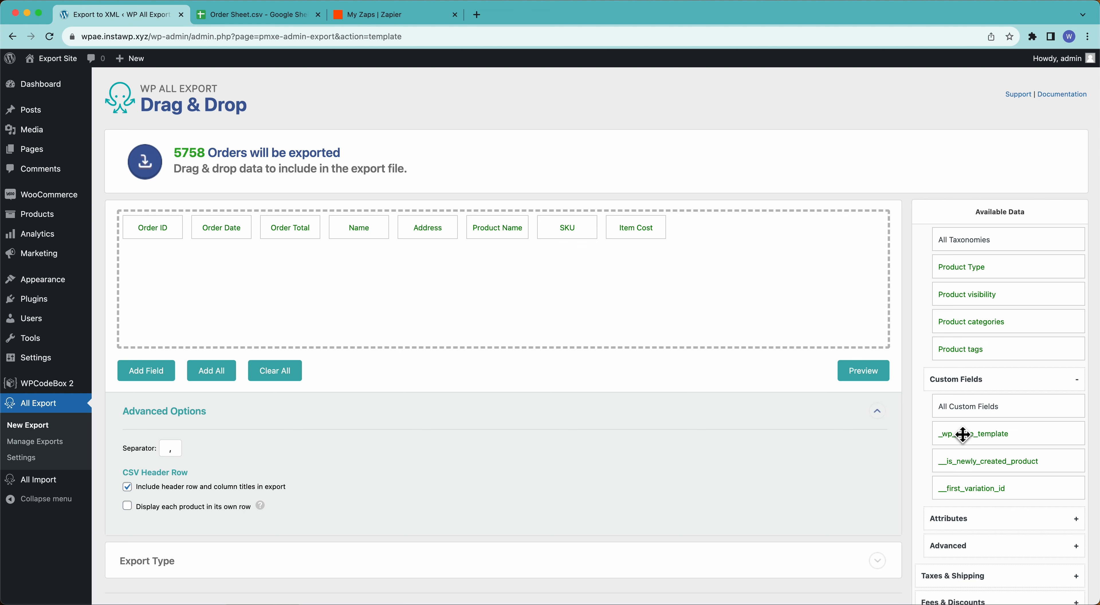
{"action": "scroll", "coordinate": [984, 455], "scroll_direction": "down", "scroll_amount": 2}
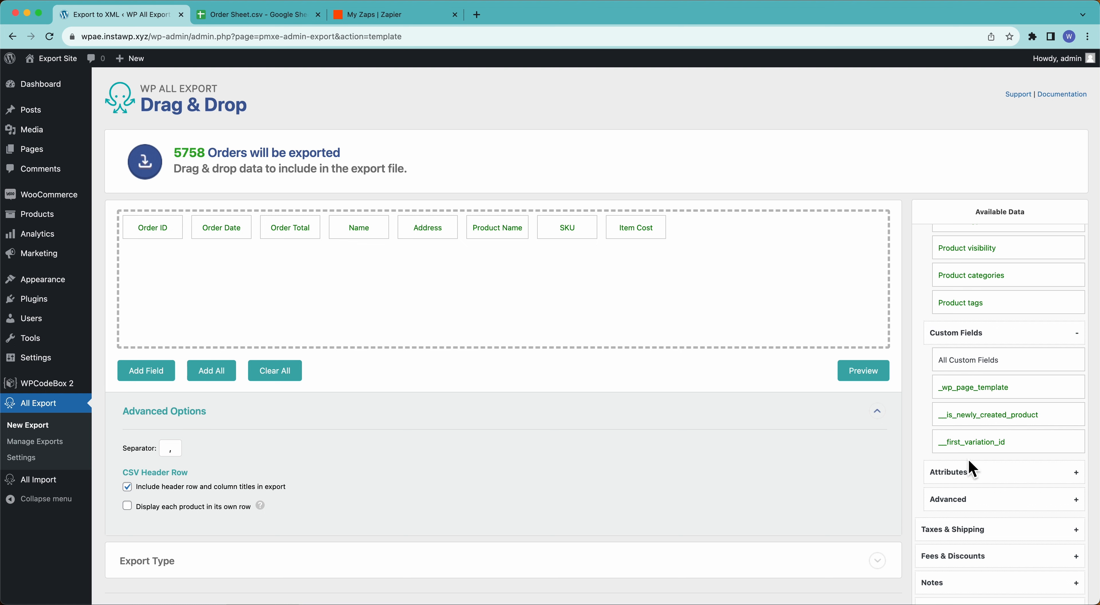
{"action": "left_click", "coordinate": [973, 470]}
{"action": "scroll", "coordinate": [960, 469], "scroll_direction": "down", "scroll_amount": 4}
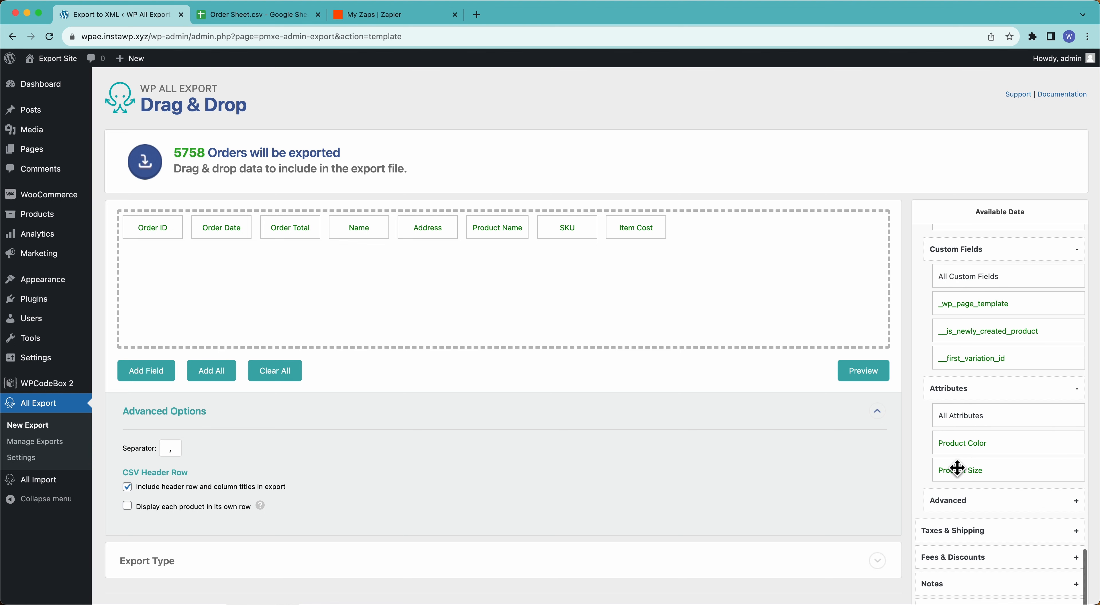
{"action": "left_click", "coordinate": [963, 501]}
{"action": "scroll", "coordinate": [963, 502], "scroll_direction": "down", "scroll_amount": 15}
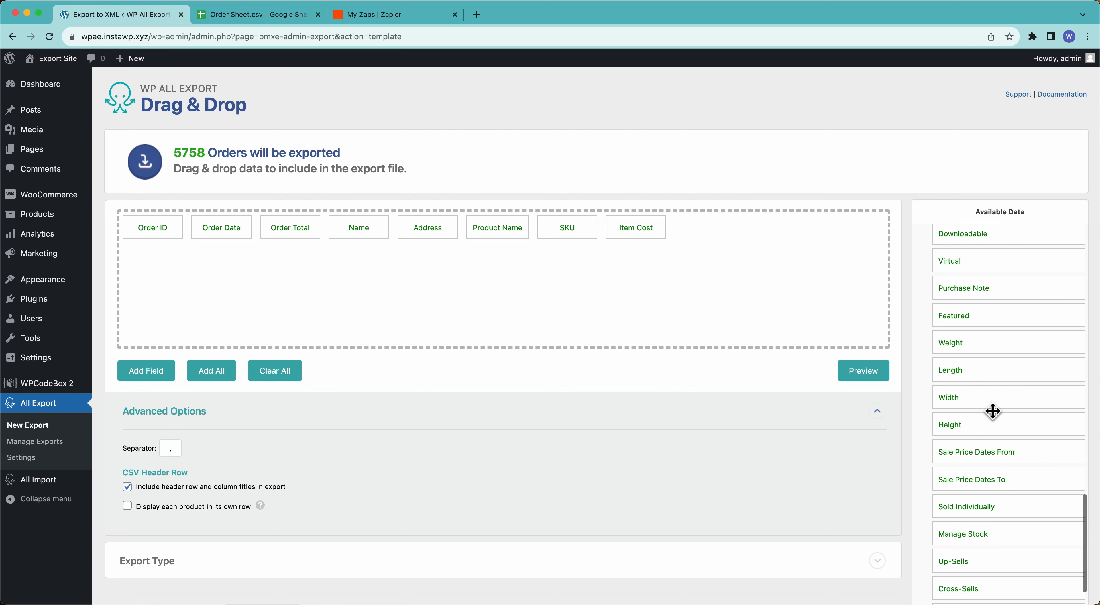
{"action": "scroll", "coordinate": [992, 411], "scroll_direction": "down", "scroll_amount": 20}
{"action": "scroll", "coordinate": [991, 411], "scroll_direction": "up", "scroll_amount": 20}
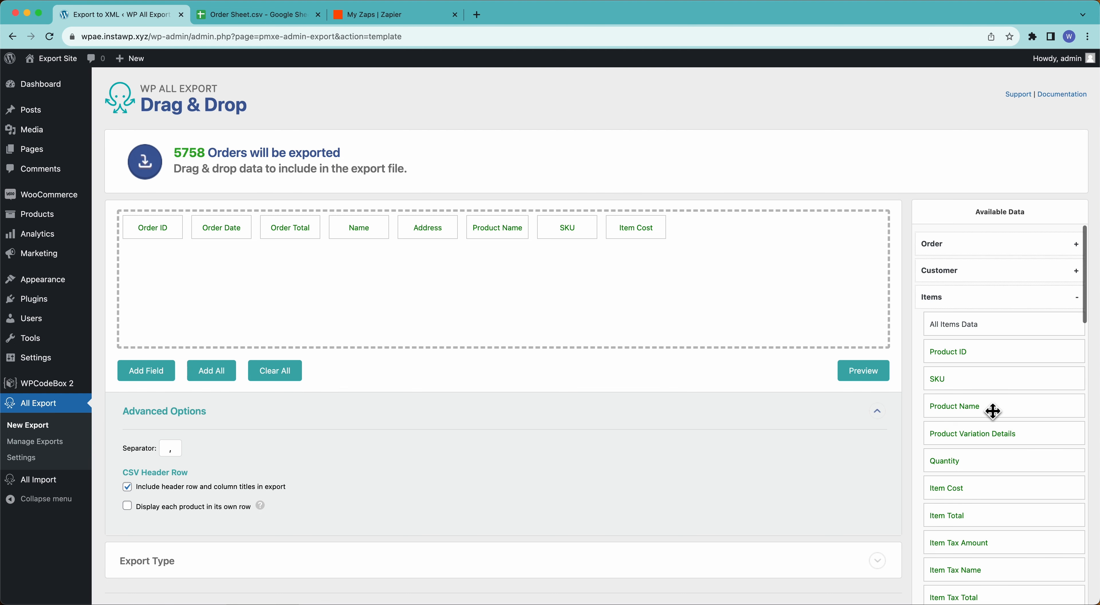
Collapse the Product Data, Taxonomies, Custom Fields, Attributes and Advanced groups within the Items data.
{"action": "left_click", "coordinate": [960, 302]}
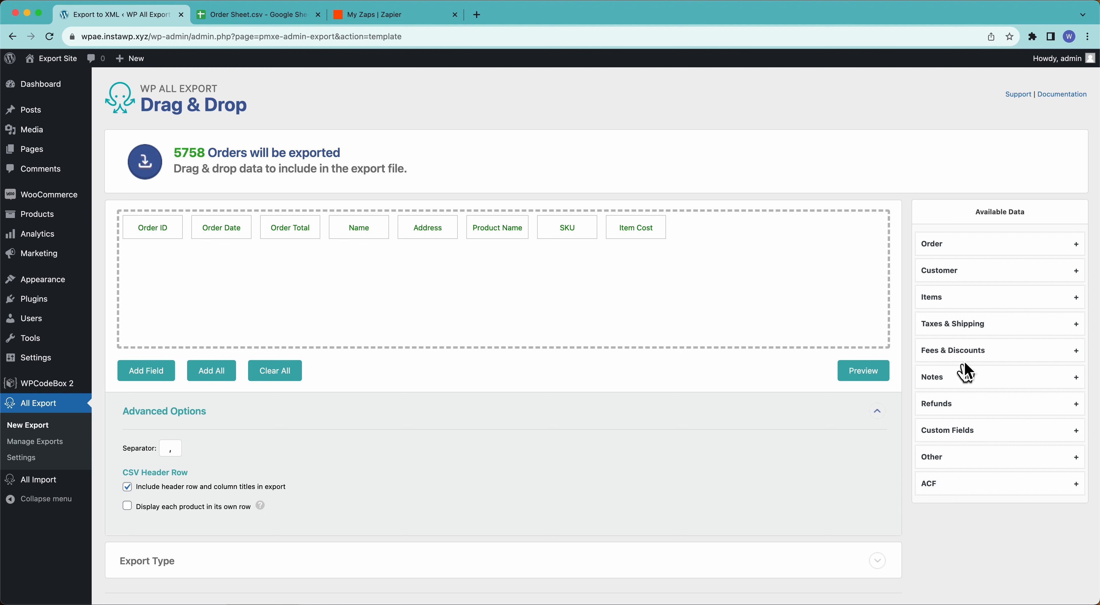
{"action": "left_click", "coordinate": [946, 304]}
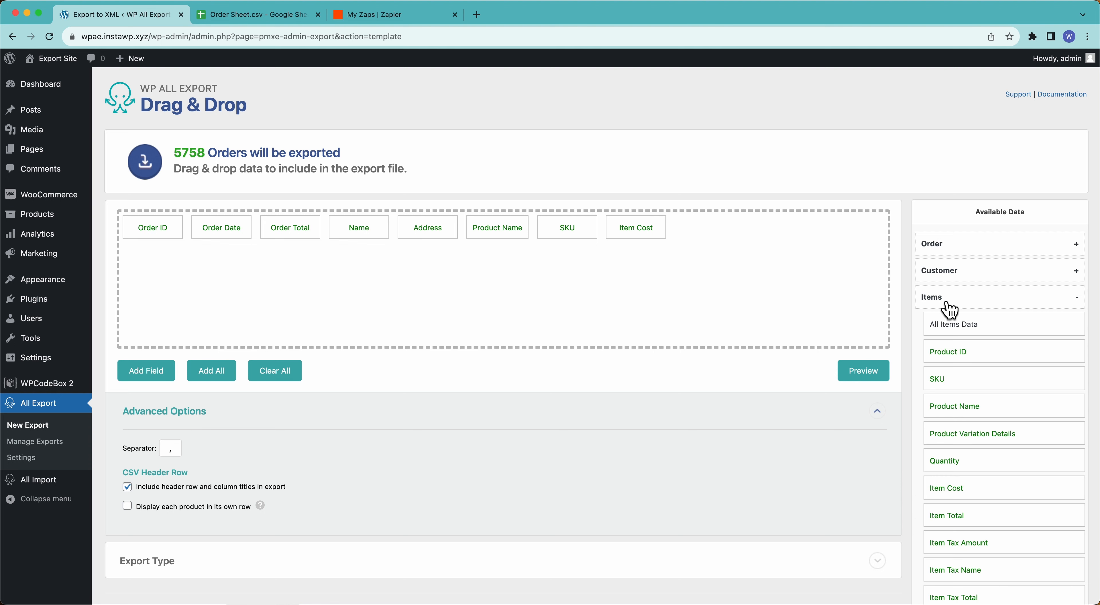
{"action": "scroll", "coordinate": [985, 432], "scroll_direction": "down", "scroll_amount": 5}
{"action": "scroll", "coordinate": [982, 418], "scroll_direction": "down", "scroll_amount": 5}
{"action": "scroll", "coordinate": [982, 422], "scroll_direction": "up", "scroll_amount": 3}
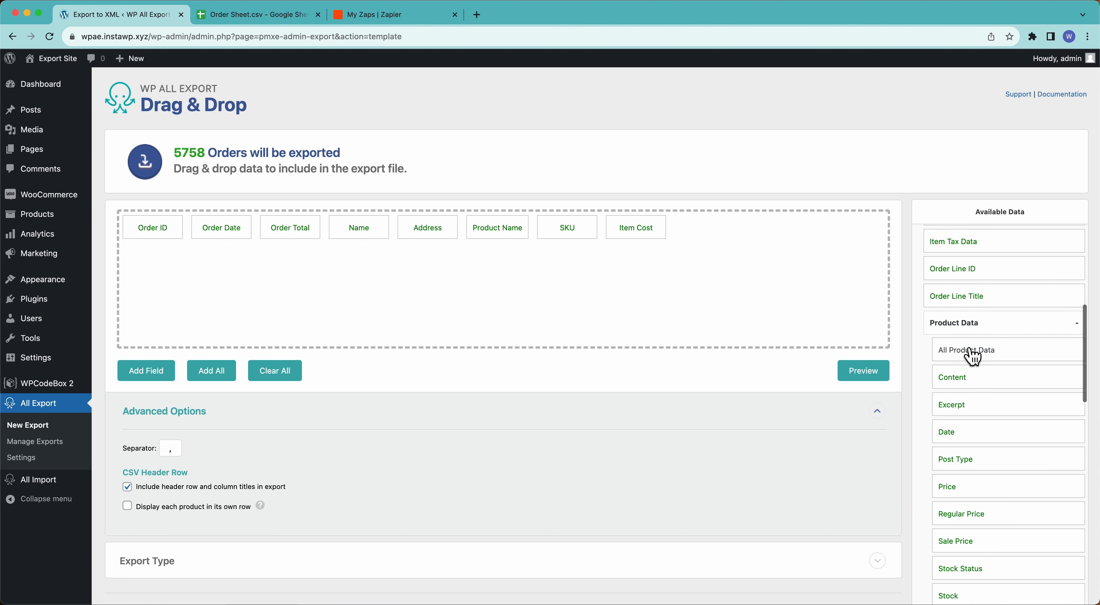
{"action": "left_click", "coordinate": [968, 330]}
{"action": "left_click", "coordinate": [964, 353]}
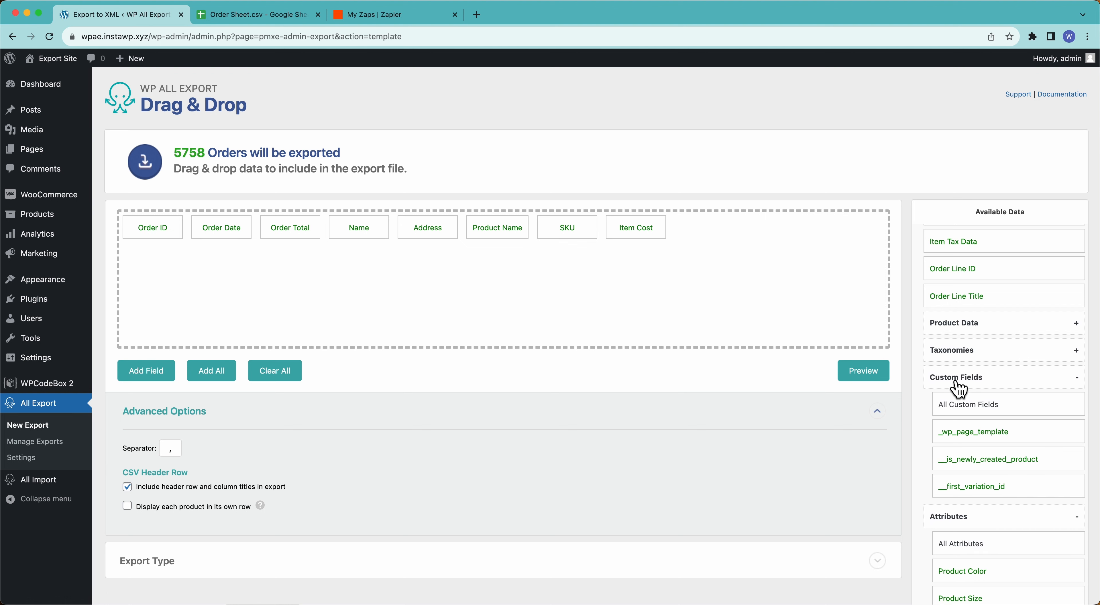
{"action": "left_click", "coordinate": [958, 382]}
{"action": "left_click", "coordinate": [955, 405]}
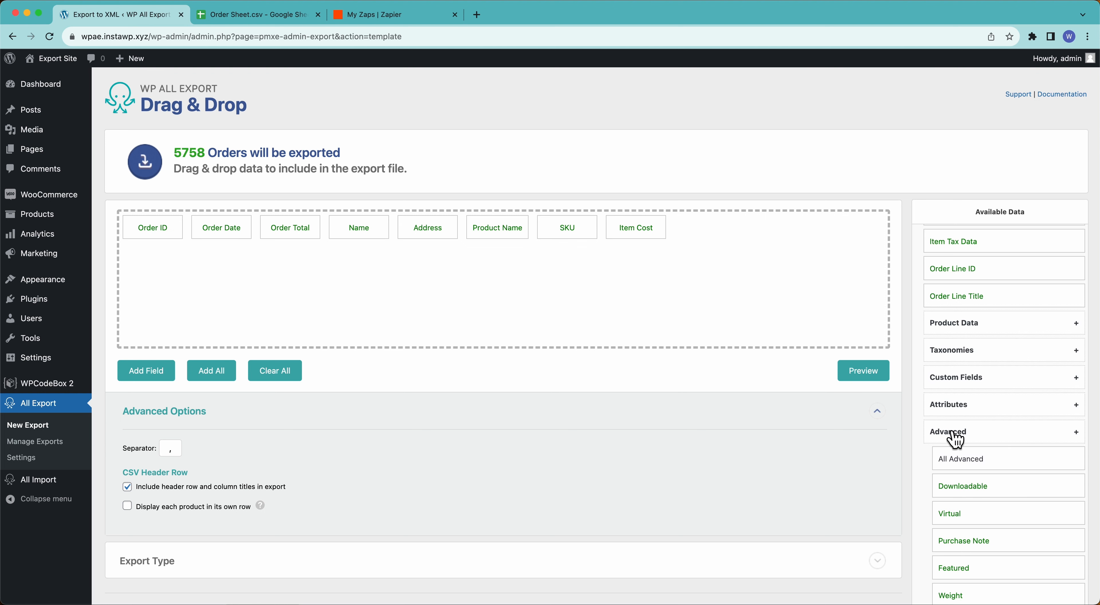
{"action": "left_click", "coordinate": [955, 433]}
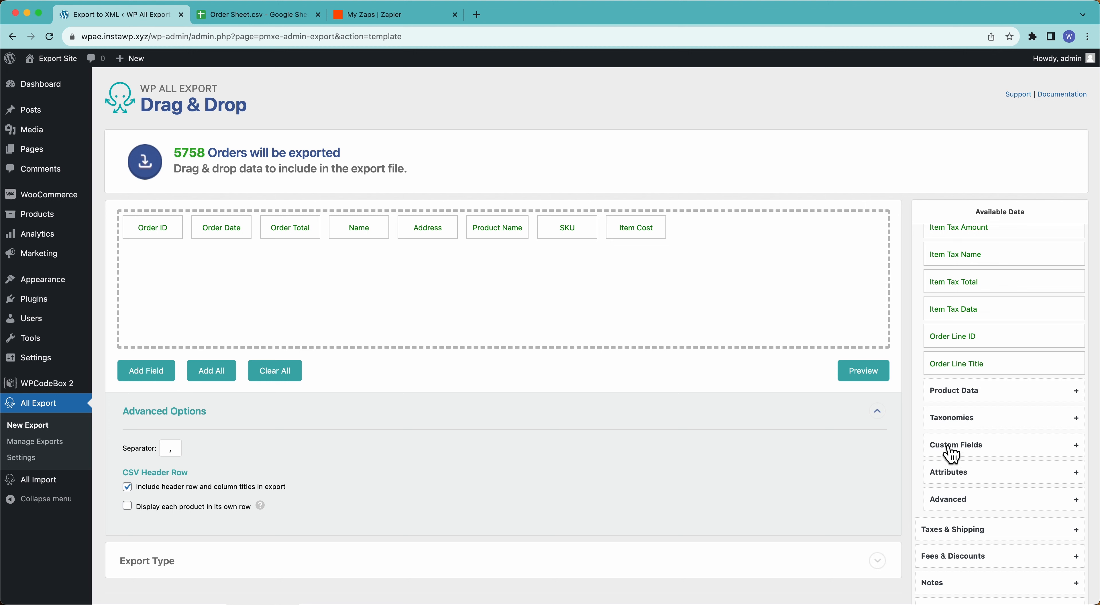
Examine the fields available in the Other data group, and collapse the Items group.
{"action": "scroll", "coordinate": [978, 448], "scroll_direction": "down", "scroll_amount": 5}
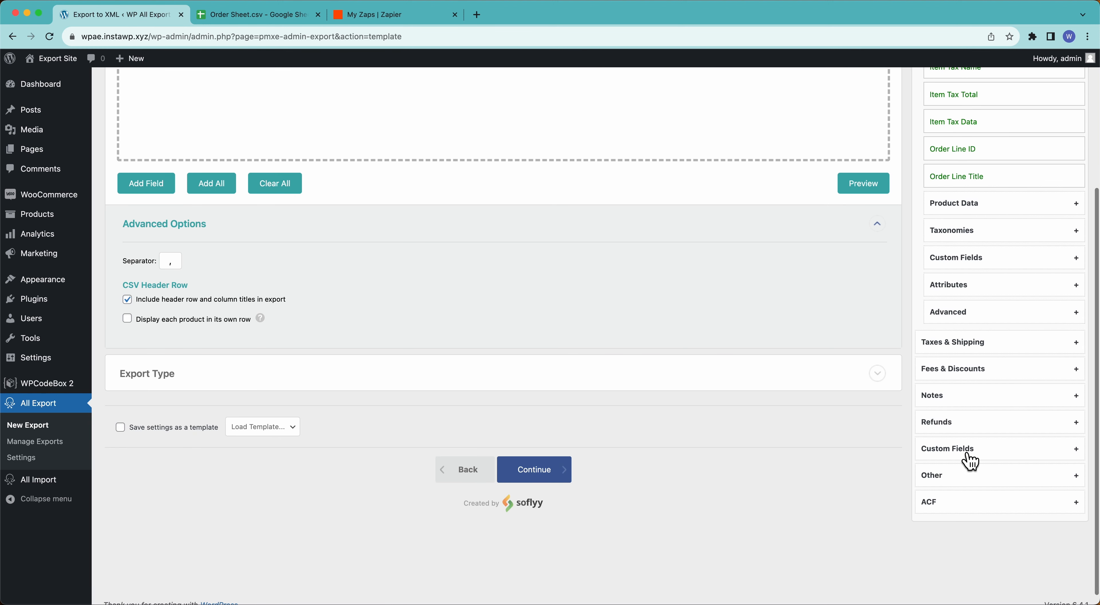
{"action": "left_click", "coordinate": [970, 479]}
{"action": "scroll", "coordinate": [968, 481], "scroll_direction": "down", "scroll_amount": 8}
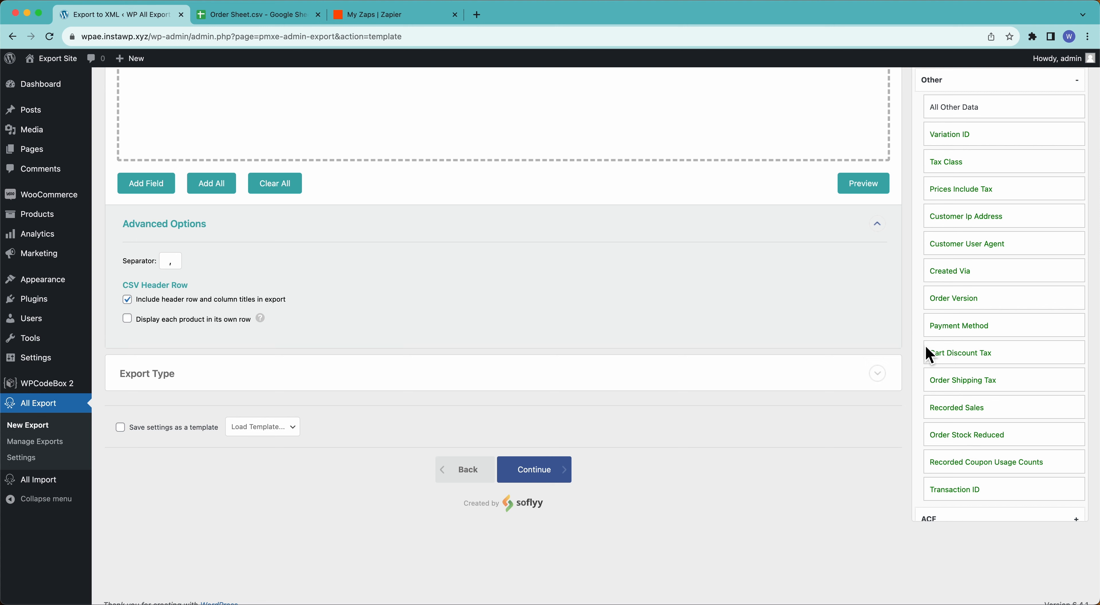
{"action": "scroll", "coordinate": [922, 321], "scroll_direction": "up", "scroll_amount": 10}
{"action": "scroll", "coordinate": [941, 365], "scroll_direction": "down", "scroll_amount": 3}
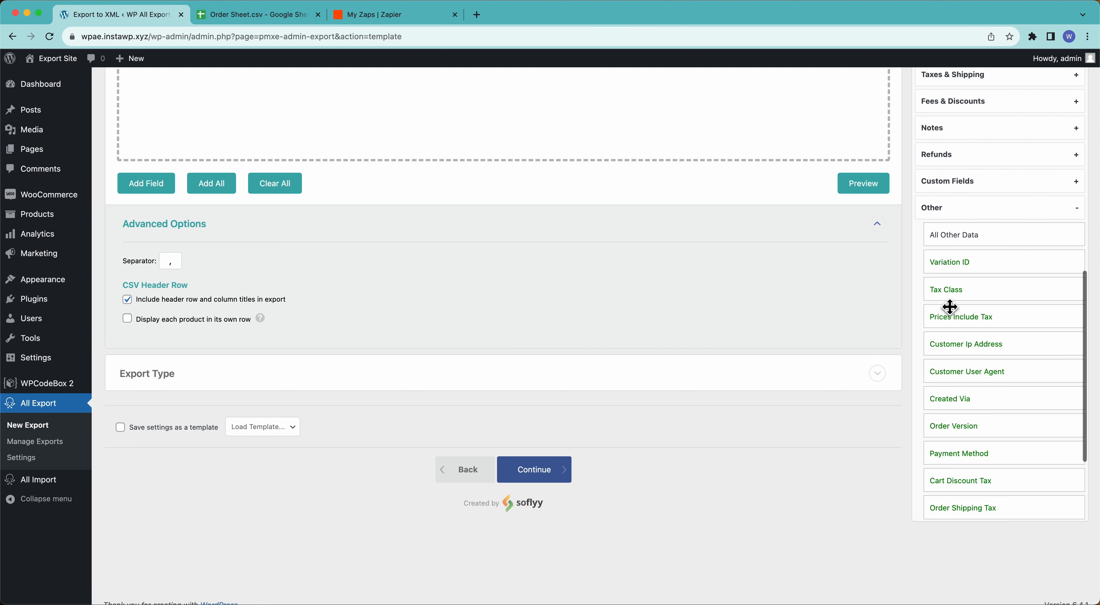
{"action": "scroll", "coordinate": [956, 239], "scroll_direction": "up", "scroll_amount": 8}
{"action": "scroll", "coordinate": [764, 320], "scroll_direction": "up", "scroll_amount": 4}
{"action": "scroll", "coordinate": [766, 323], "scroll_direction": "up", "scroll_amount": 2}
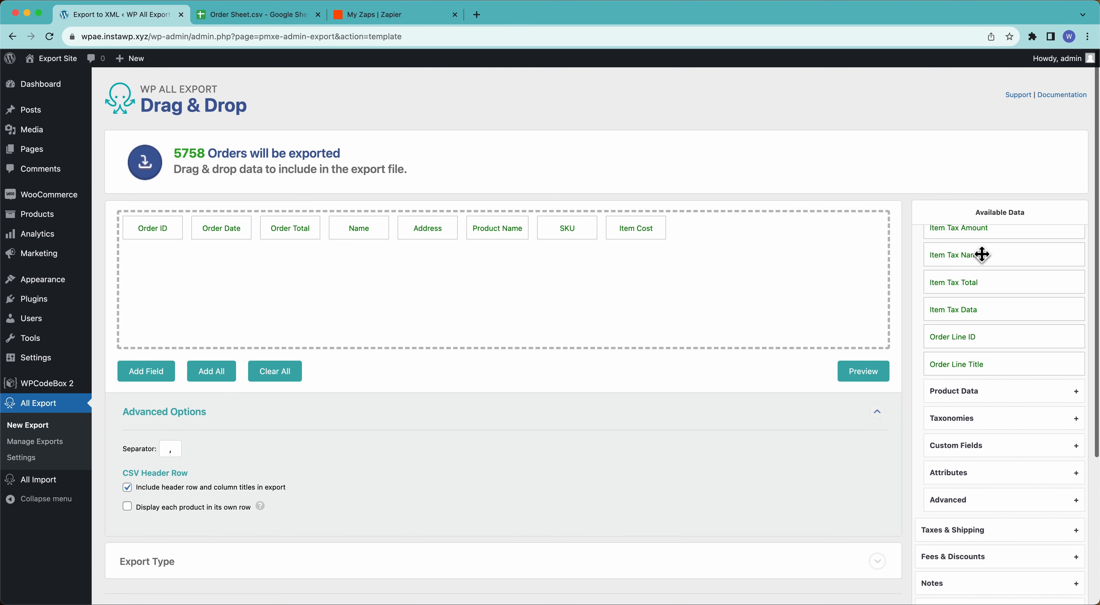
{"action": "scroll", "coordinate": [999, 253], "scroll_direction": "up", "scroll_amount": 7}
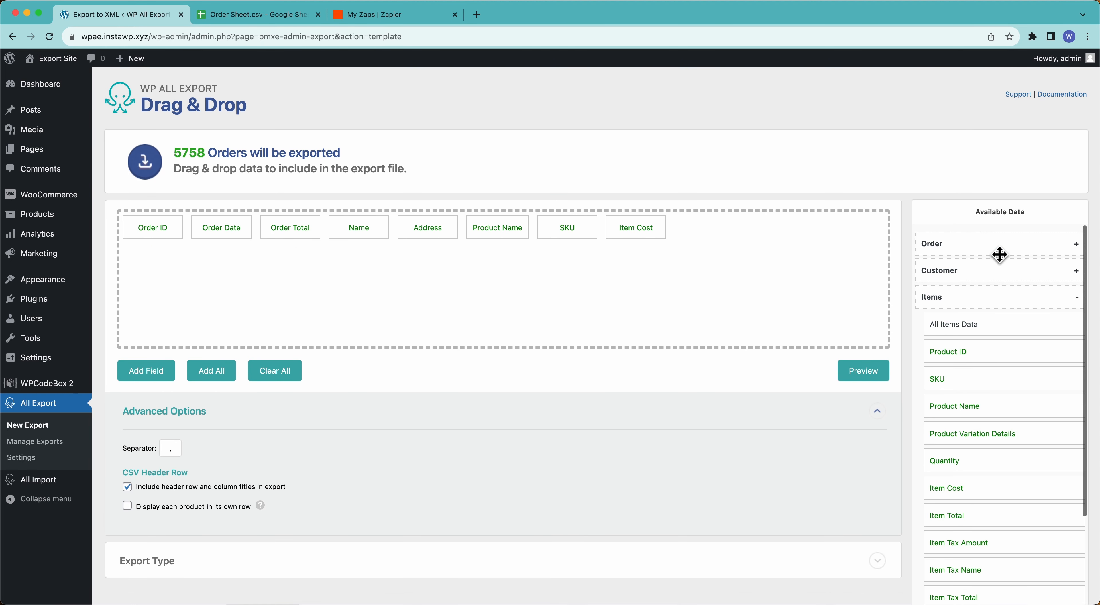
{"action": "left_click", "coordinate": [952, 300]}
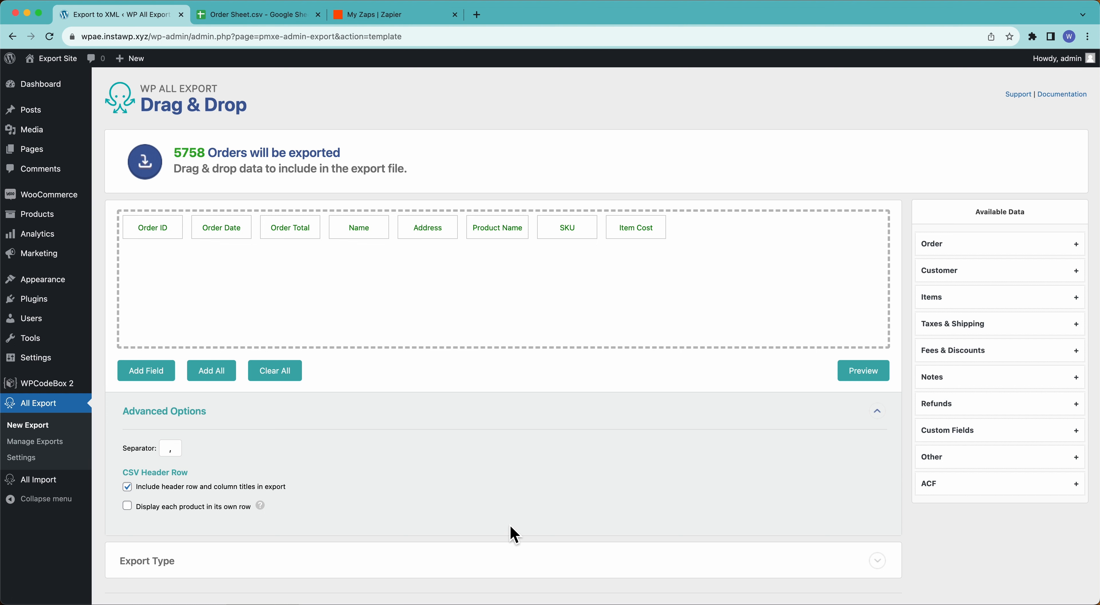
Open the export type settings and view the file formats offered for a spreadsheet export.
{"action": "scroll", "coordinate": [515, 534], "scroll_direction": "down", "scroll_amount": 2}
{"action": "left_click", "coordinate": [402, 512]}
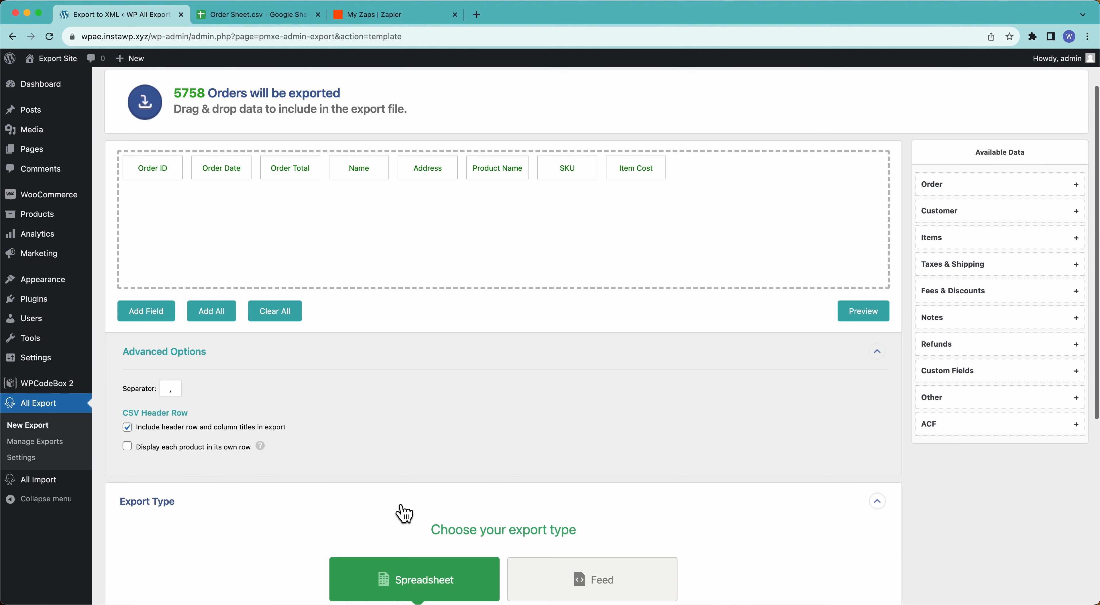
{"action": "scroll", "coordinate": [403, 510], "scroll_direction": "down", "scroll_amount": 5}
{"action": "left_click", "coordinate": [435, 396]}
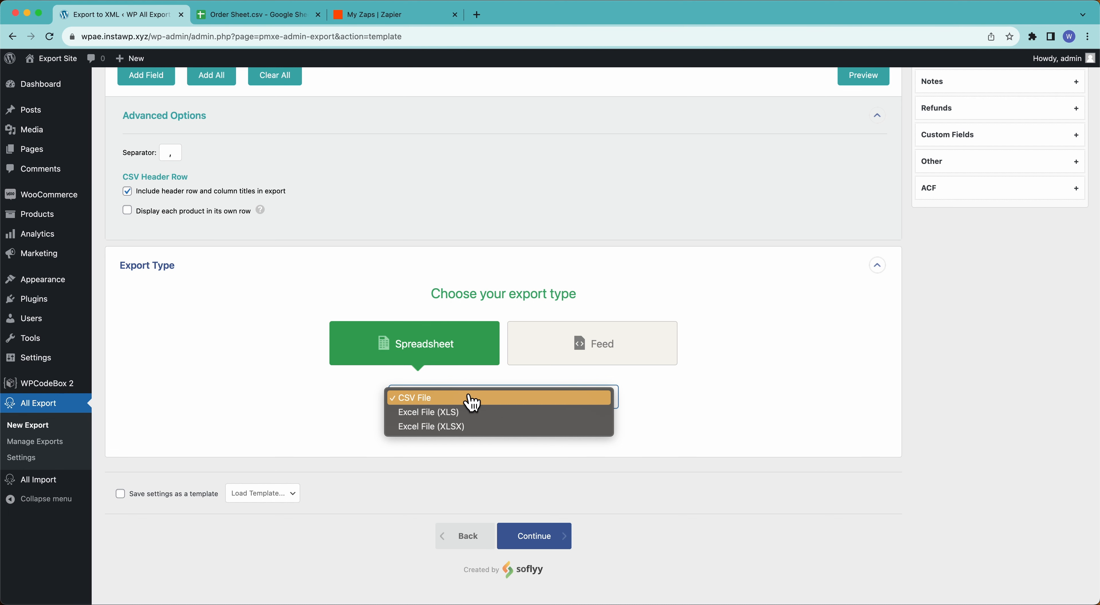
Switch the export type to Feed.
{"action": "left_click", "coordinate": [599, 342]}
{"action": "left_click", "coordinate": [552, 343]}
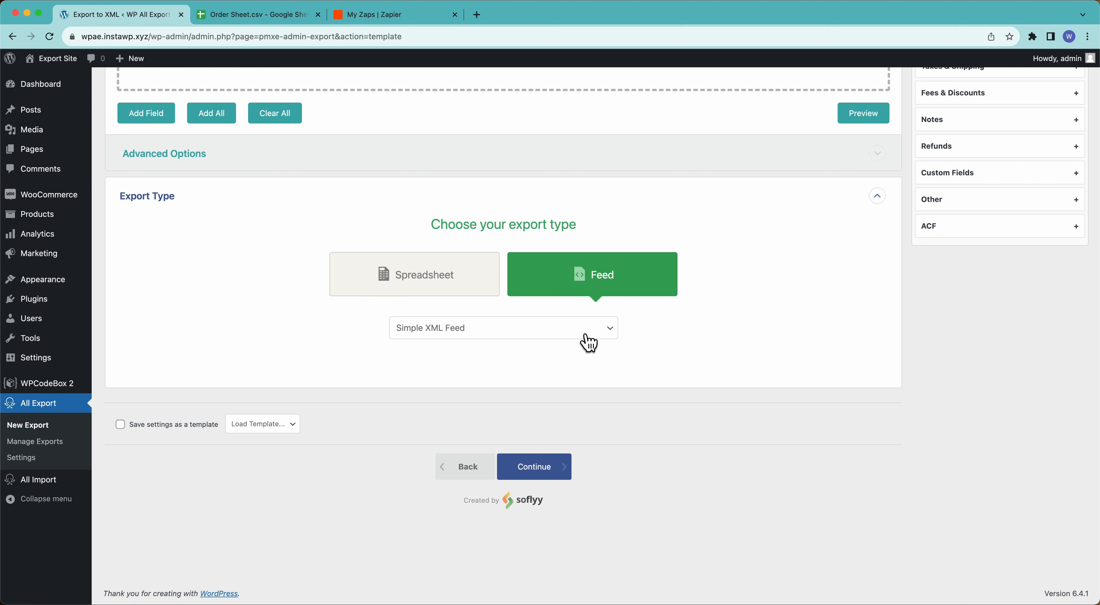
{"action": "scroll", "coordinate": [589, 344], "scroll_direction": "up", "scroll_amount": 4}
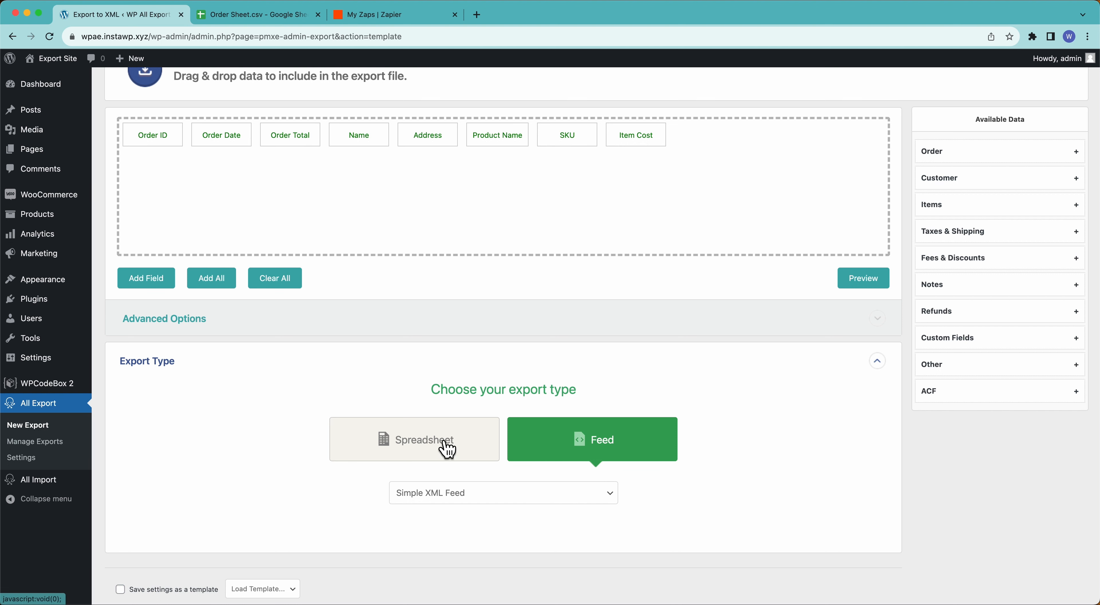
Set the export type to Spreadsheet as a CSV file and continue to the export settings.
{"action": "left_click", "coordinate": [413, 455]}
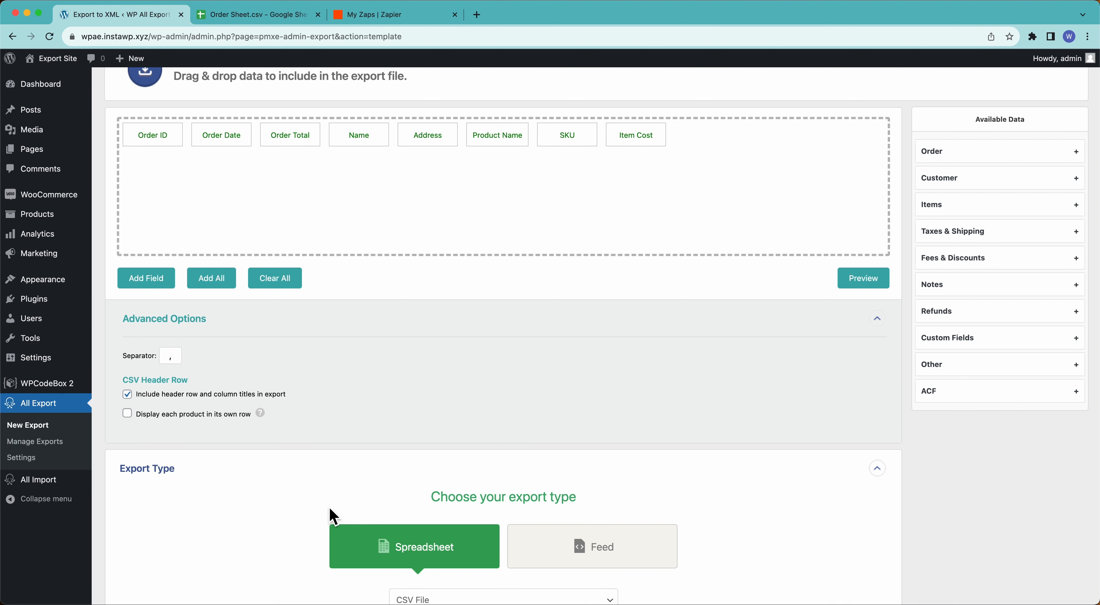
{"action": "left_click", "coordinate": [220, 477]}
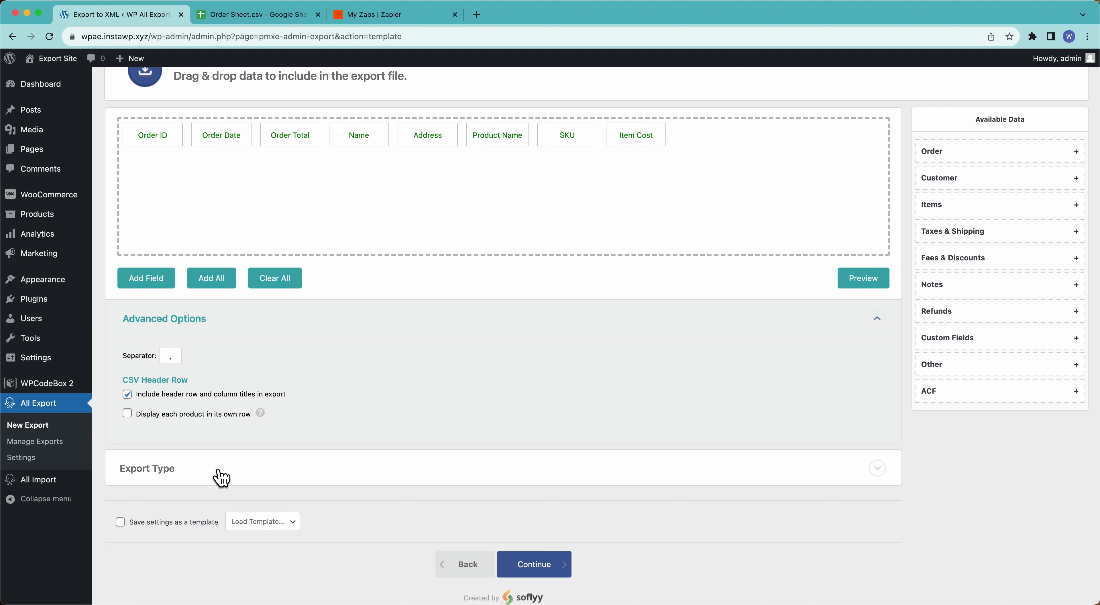
{"action": "left_click", "coordinate": [524, 566]}
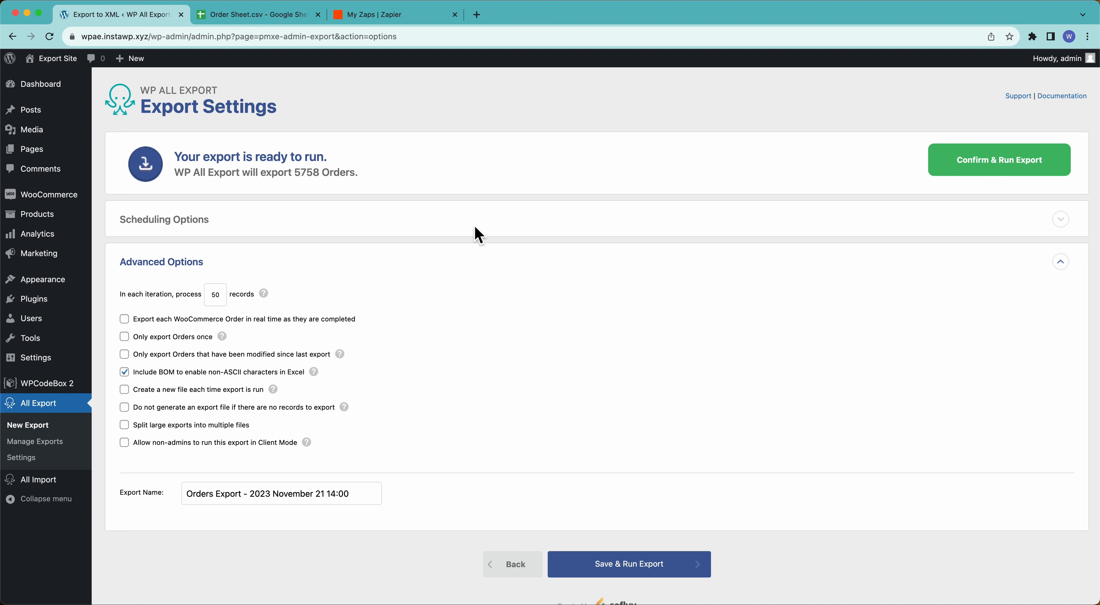
Enable automatic scheduling for the export, running every week on Monday at 12:00am.
{"action": "left_click", "coordinate": [204, 222]}
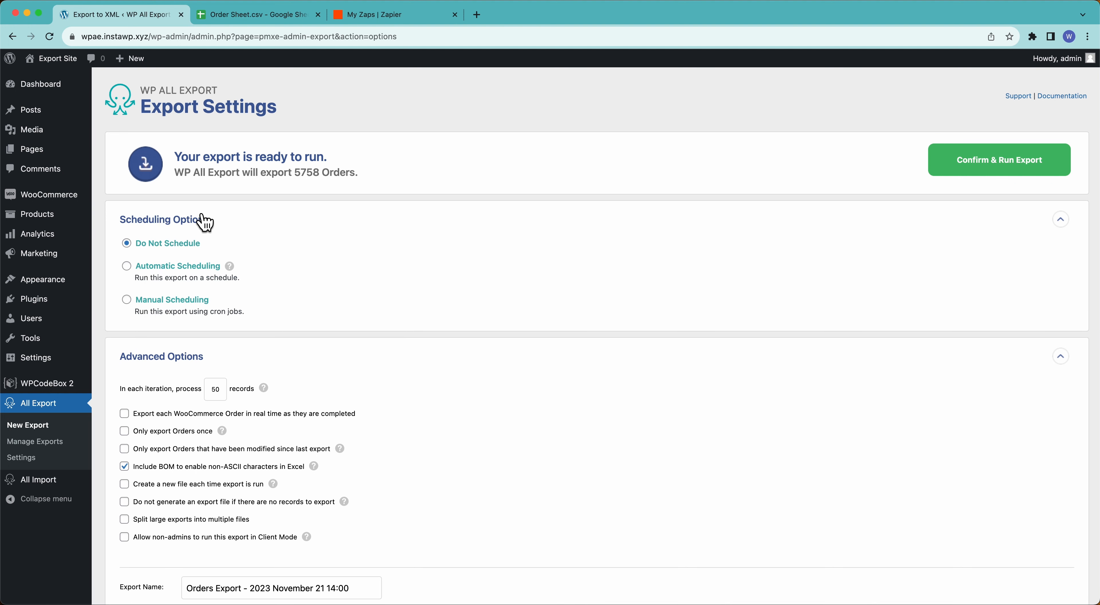
{"action": "left_click", "coordinate": [126, 266]}
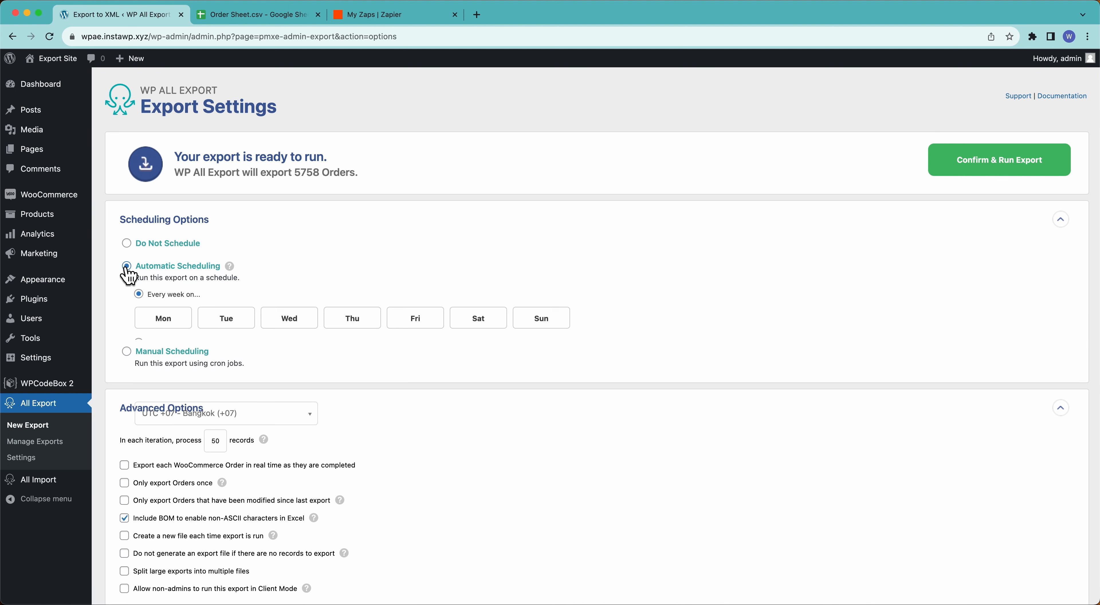
{"action": "left_click", "coordinate": [158, 317]}
{"action": "left_click", "coordinate": [157, 386]}
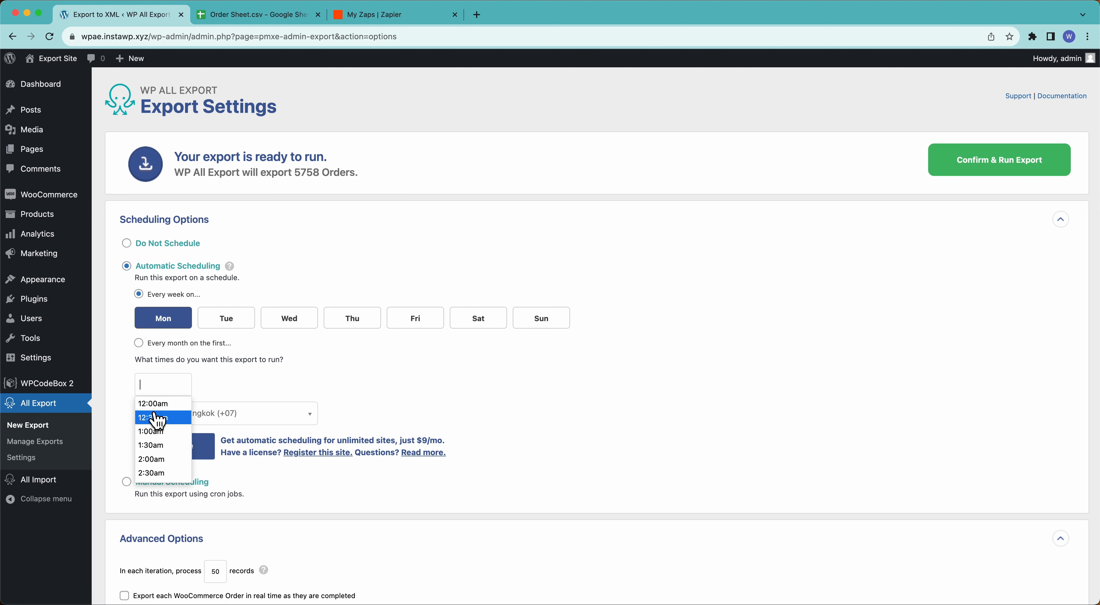
{"action": "left_click", "coordinate": [155, 401]}
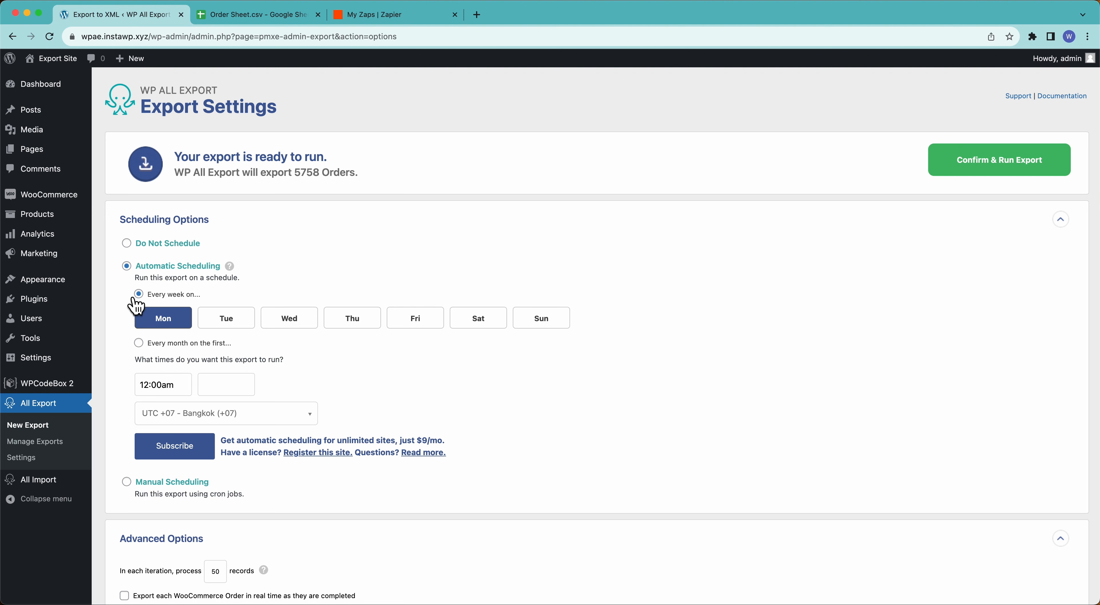
Try the monthly schedule option, return to the weekly schedule, and view the automatic scheduling price.
{"action": "left_click", "coordinate": [155, 344]}
{"action": "left_click", "coordinate": [151, 295]}
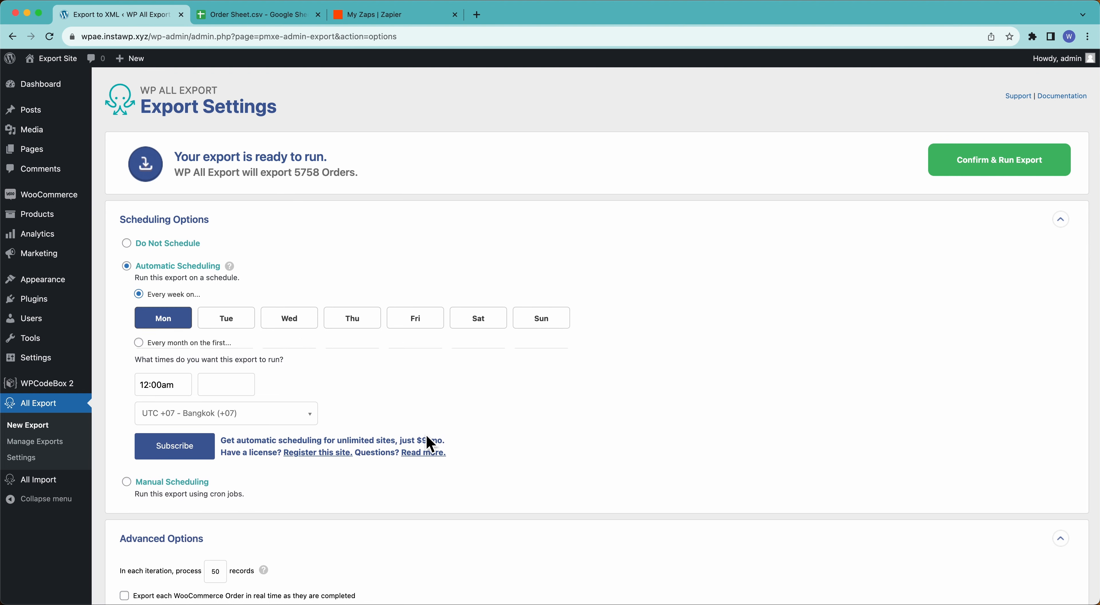
{"action": "left_click_drag", "start_coordinate": [414, 448], "coordinate": [443, 447]}
{"action": "left_click", "coordinate": [443, 447]}
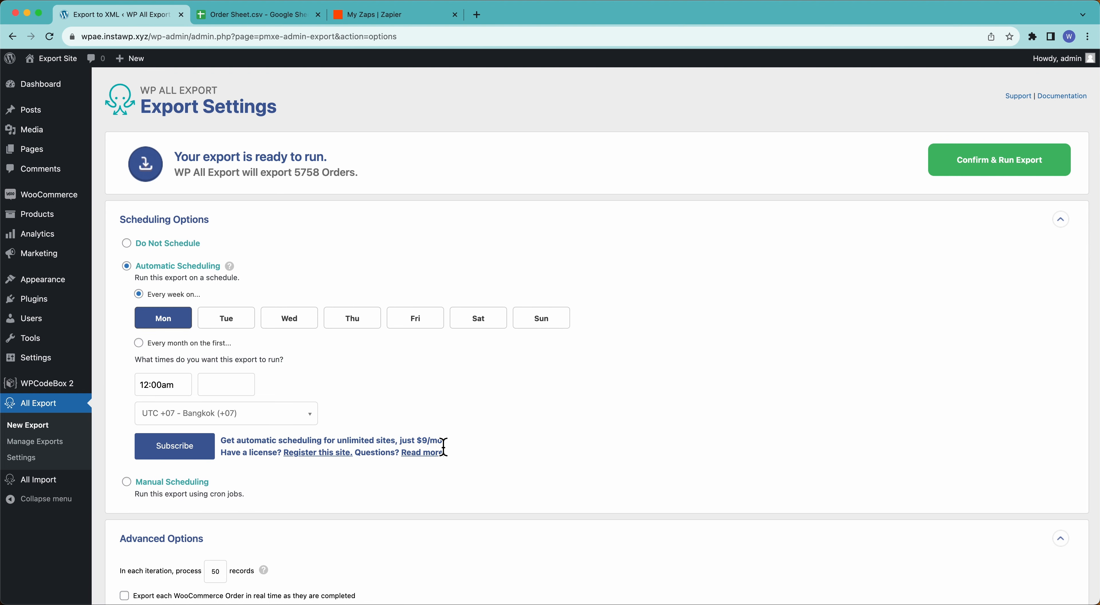
Switch the export to manual scheduling and examine its trigger and processing URLs.
{"action": "left_click", "coordinate": [148, 491]}
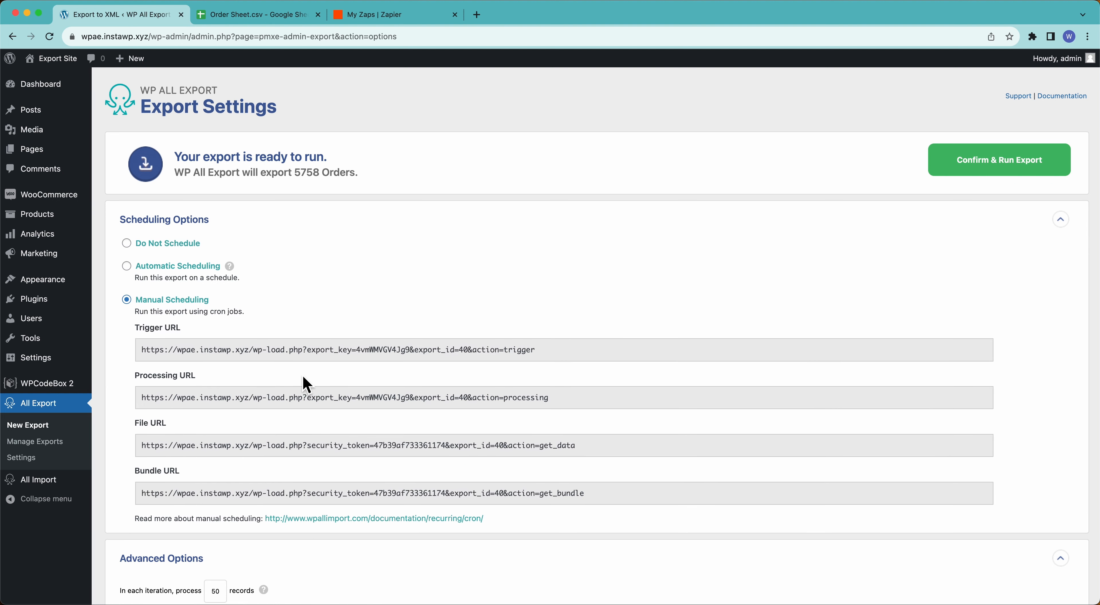
{"action": "scroll", "coordinate": [268, 420], "scroll_direction": "down", "scroll_amount": 3}
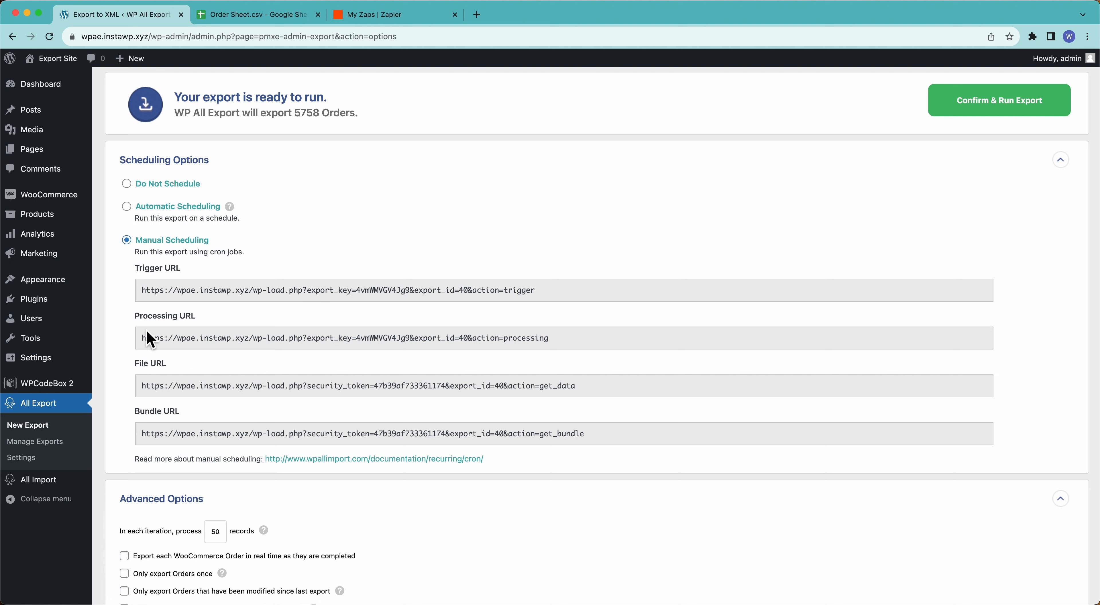
{"action": "mouse_move", "coordinate": [146, 290]}
{"action": "left_mouse_down"}
{"action": "mouse_move", "coordinate": [394, 293]}
{"action": "mouse_move", "coordinate": [159, 296]}
{"action": "left_mouse_up"}
{"action": "left_click", "coordinate": [158, 296]}
{"action": "left_click_drag", "start_coordinate": [158, 296], "coordinate": [378, 295]}
{"action": "left_click", "coordinate": [379, 294]}
{"action": "left_click_drag", "start_coordinate": [144, 341], "coordinate": [633, 361]}
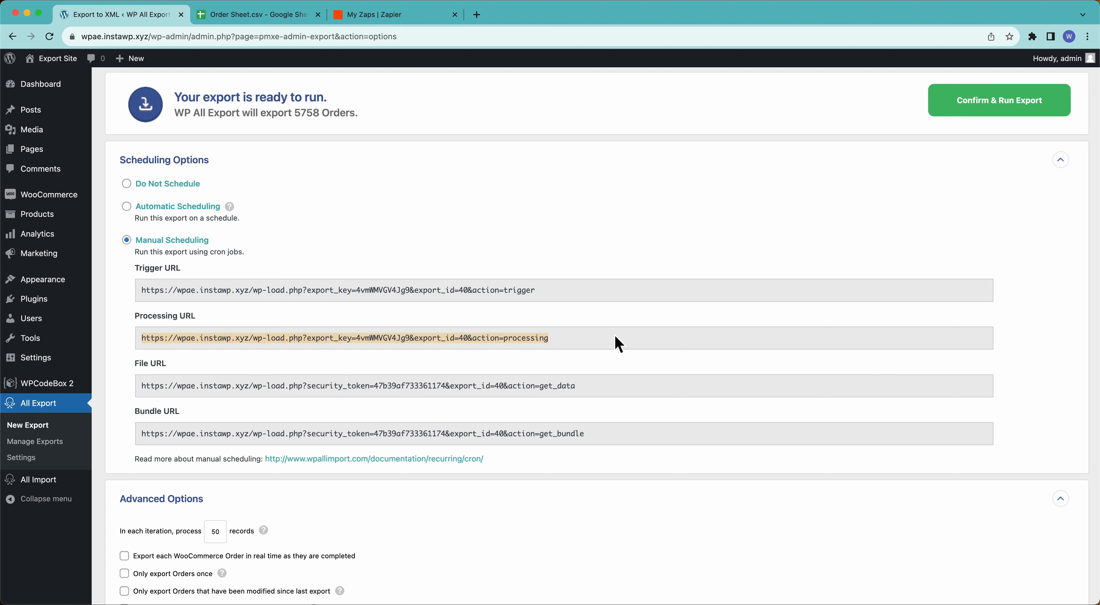
{"action": "left_click", "coordinate": [393, 229]}
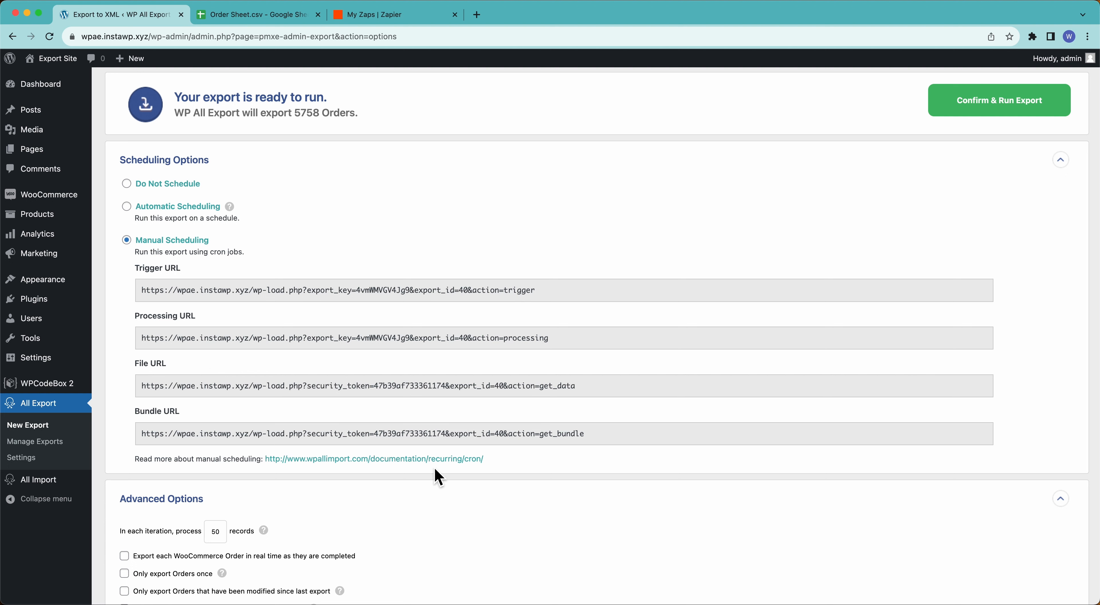
Return to automatic scheduling, try the option to export orders only once, and clear that option again.
{"action": "left_click", "coordinate": [183, 210]}
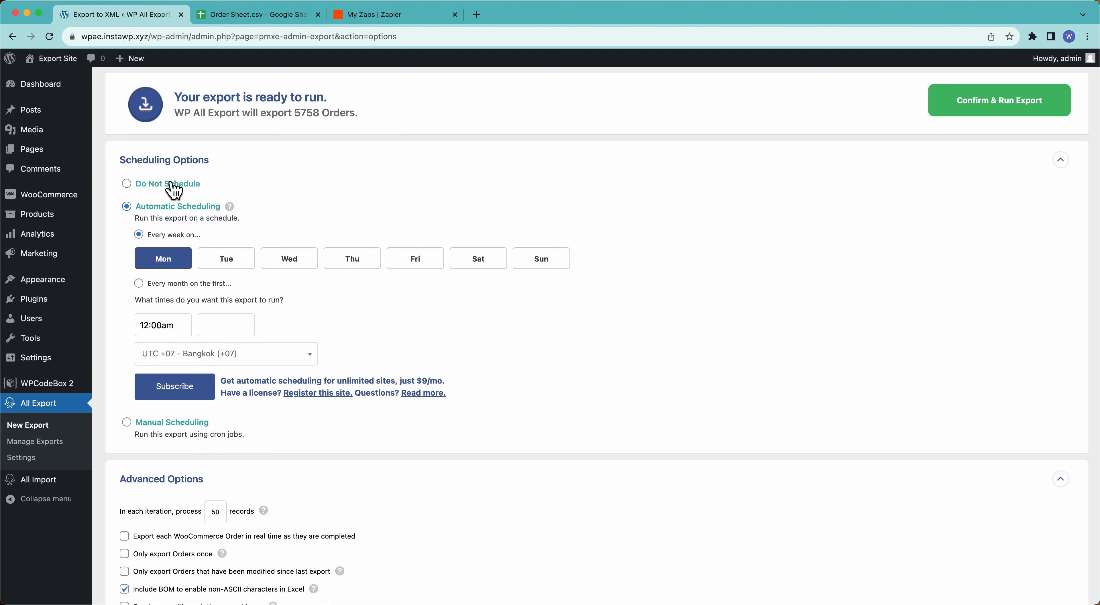
{"action": "scroll", "coordinate": [297, 400], "scroll_direction": "down", "scroll_amount": 3}
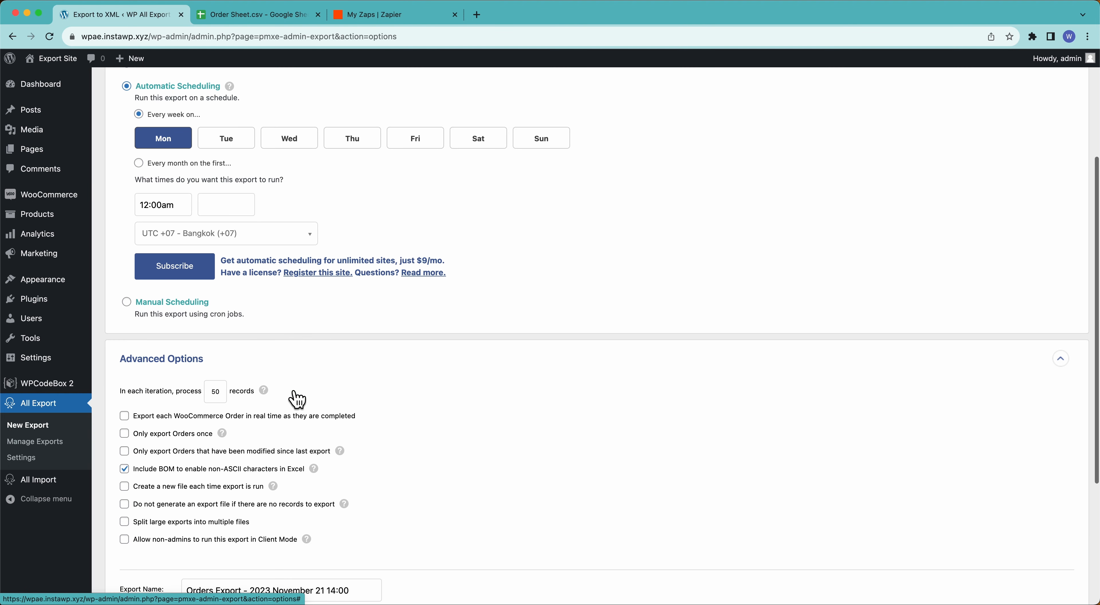
{"action": "left_click", "coordinate": [124, 434]}
{"action": "scroll", "coordinate": [368, 307], "scroll_direction": "up", "scroll_amount": 3}
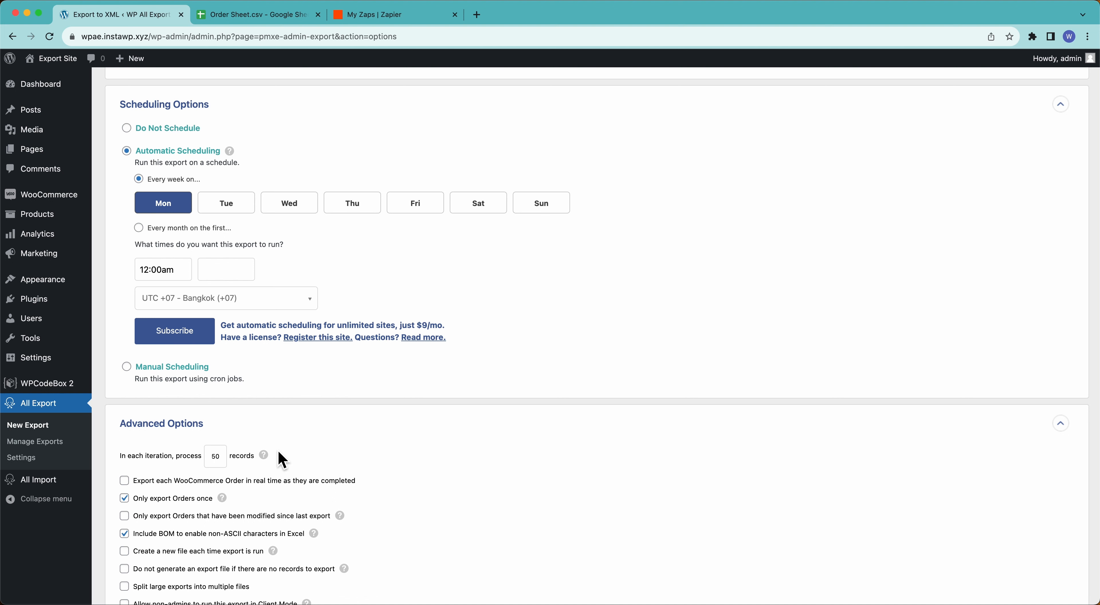
{"action": "left_click", "coordinate": [125, 498]}
Set the export to Do Not Schedule and collapse the scheduling options.
{"action": "left_click", "coordinate": [186, 136]}
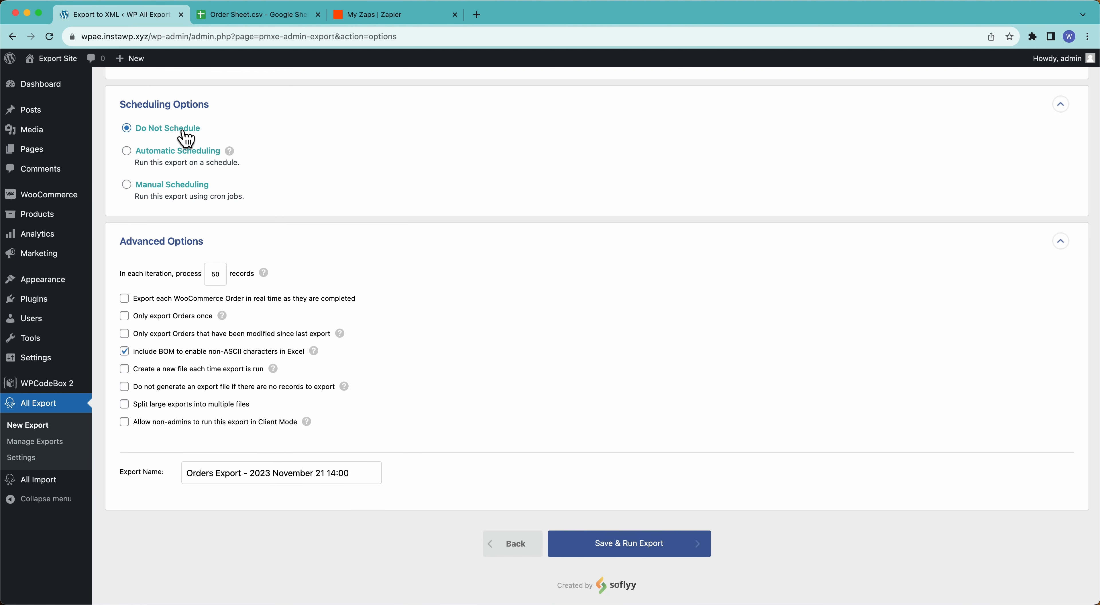
{"action": "scroll", "coordinate": [187, 138], "scroll_direction": "up", "scroll_amount": 2}
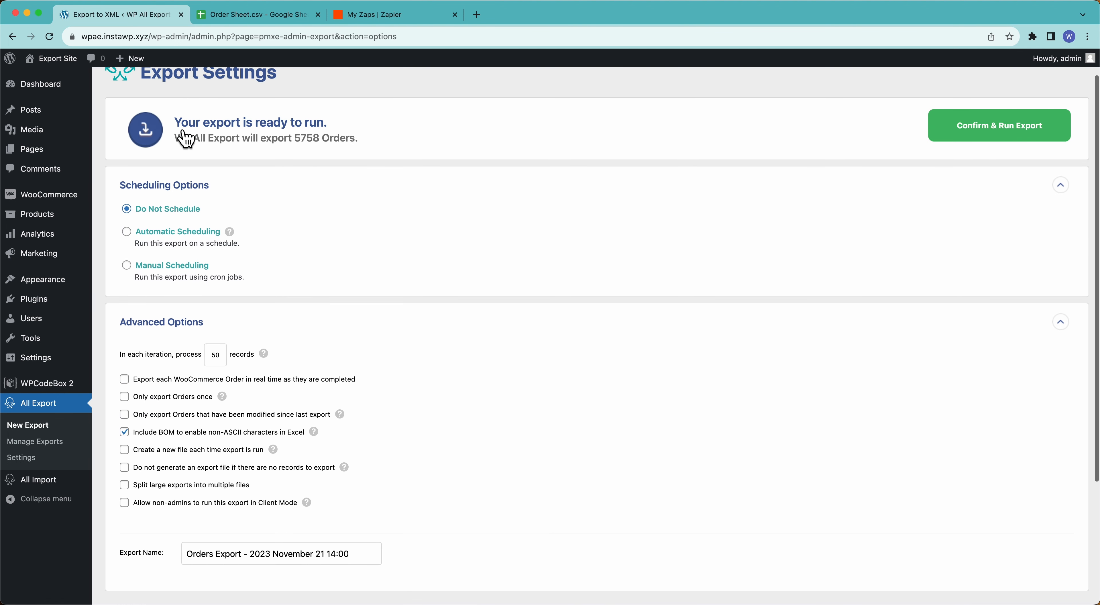
{"action": "left_click", "coordinate": [185, 190]}
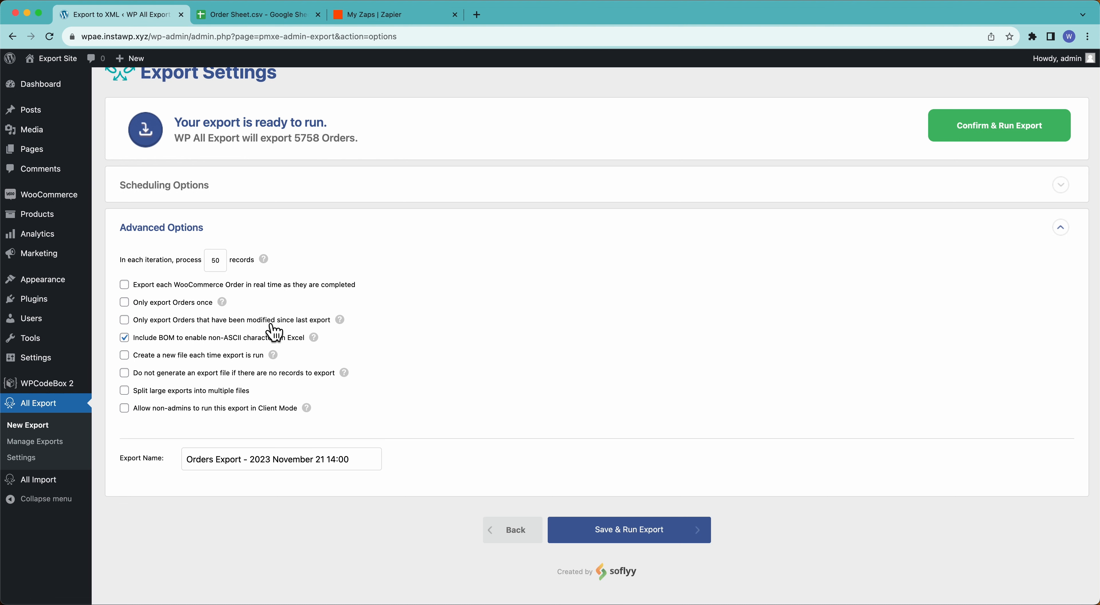
Try the option to export each WooCommerce order in real time as completed, and turn it off again.
{"action": "left_click", "coordinate": [314, 285]}
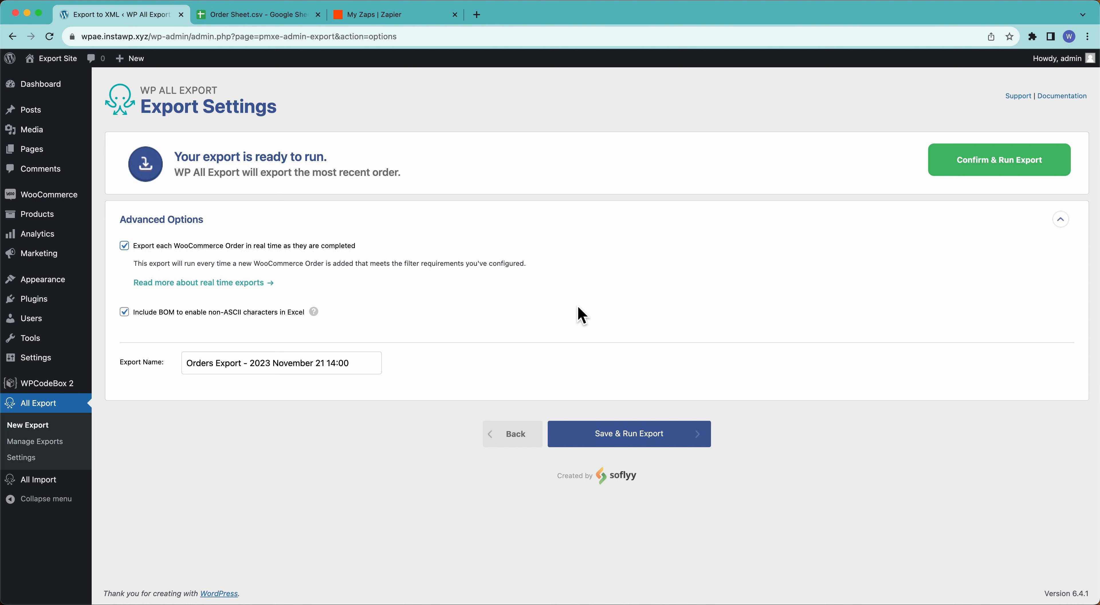
{"action": "left_click", "coordinate": [124, 246]}
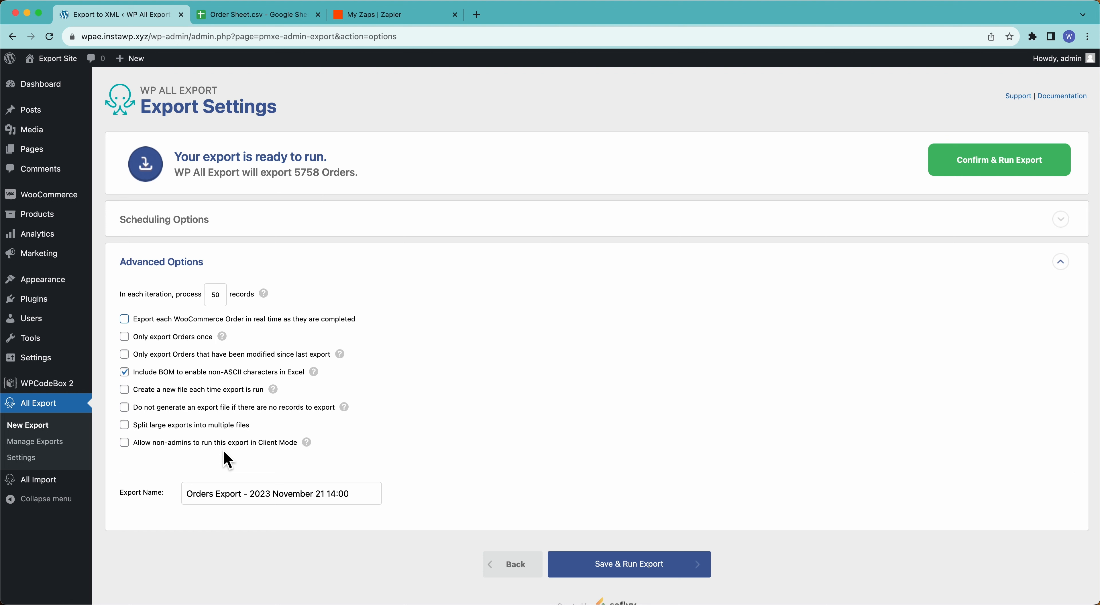
{"action": "left_click", "coordinate": [260, 445]}
{"action": "left_click", "coordinate": [248, 448]}
Confirm and run the orders export, and open the list of managed exports once it completes.
{"action": "left_click", "coordinate": [951, 159]}
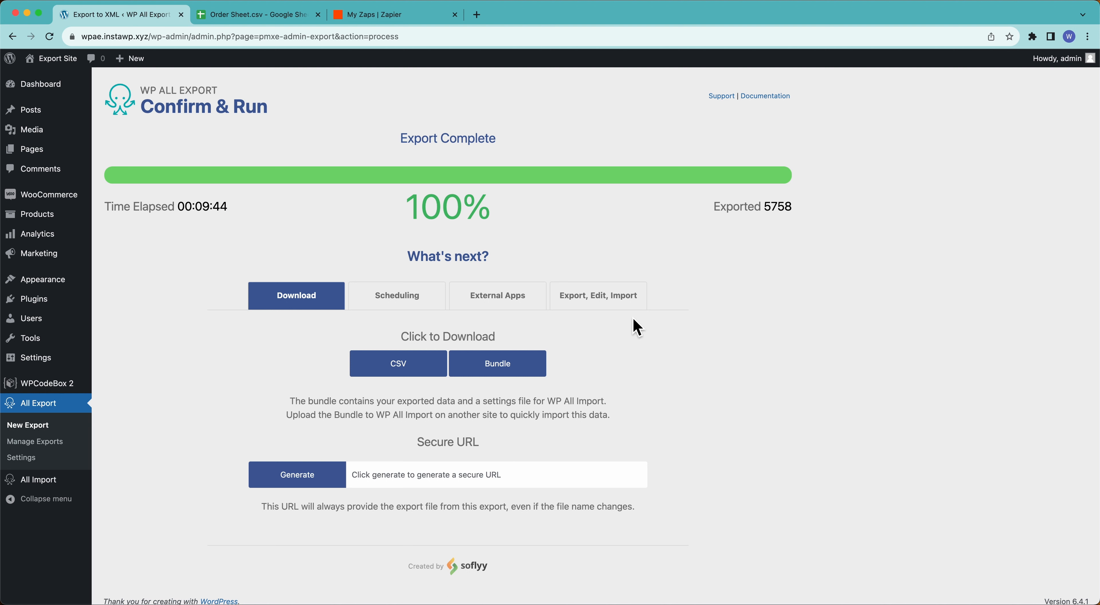
{"action": "left_click", "coordinate": [55, 445]}
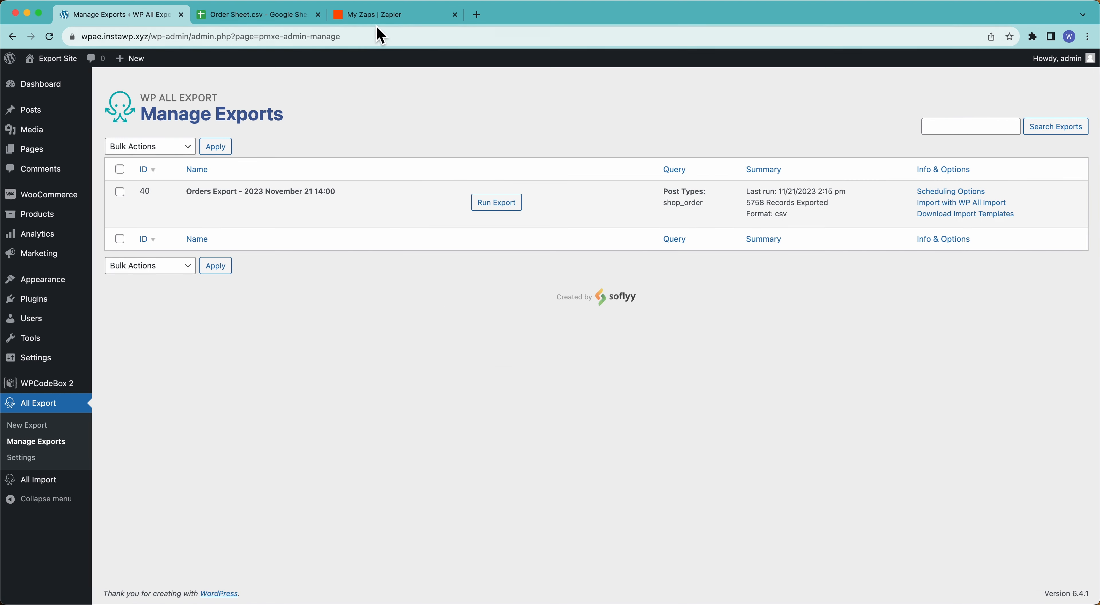
Check the Order Sheet.csv spreadsheet in Google Sheets, and switch to Zapier to create a new Zap.
{"action": "left_click", "coordinate": [267, 17]}
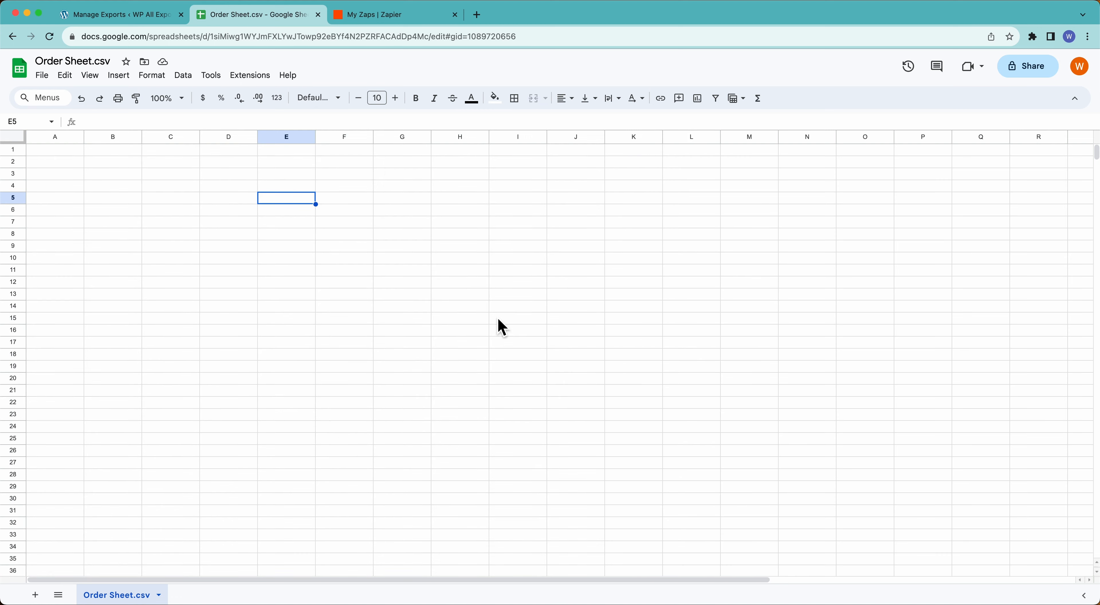
{"action": "left_click", "coordinate": [147, 17]}
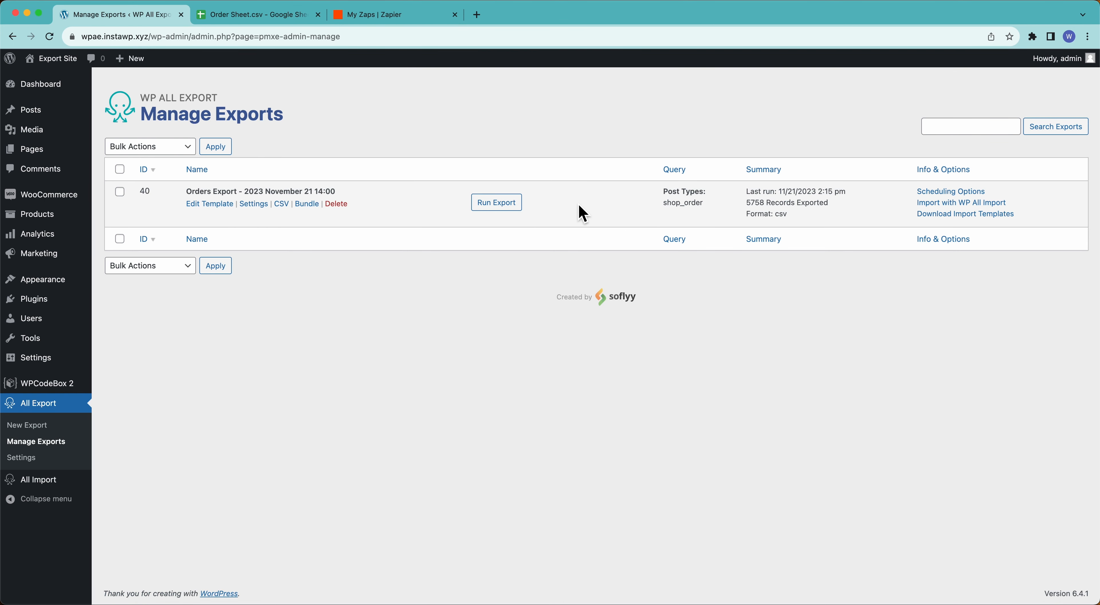
{"action": "left_click", "coordinate": [370, 22]}
{"action": "mouse_move", "coordinate": [20, 128]}
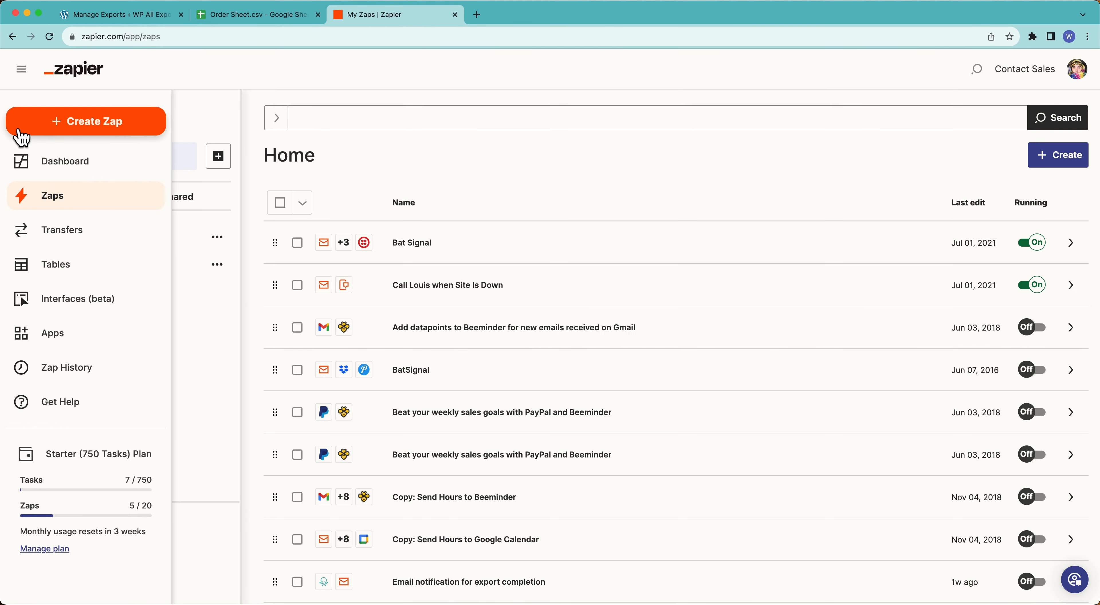
{"action": "left_click", "coordinate": [105, 132]}
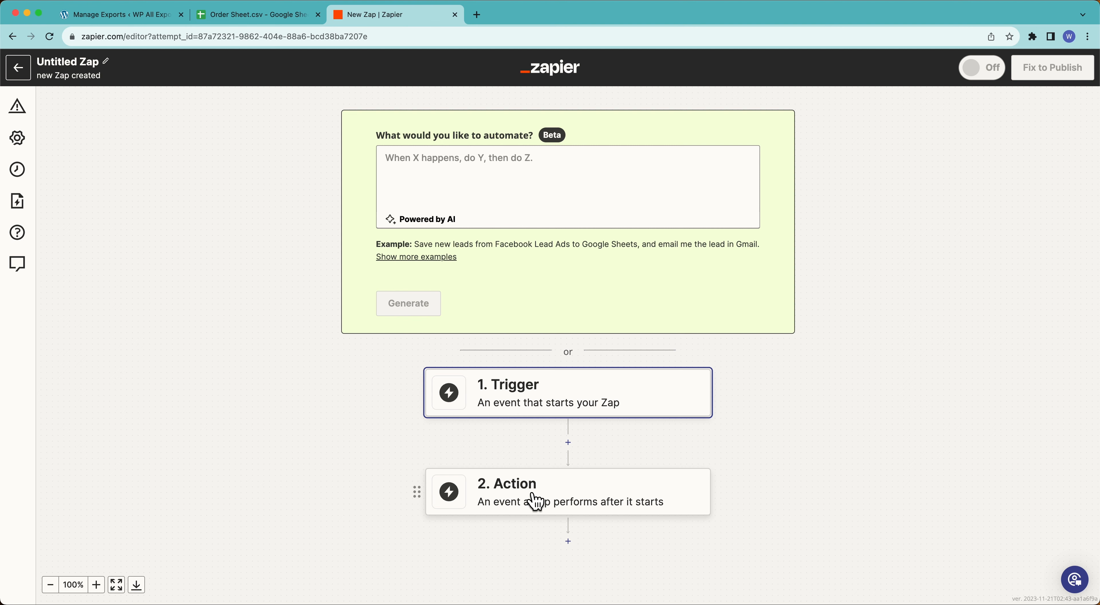
Set the Zap's trigger to the New Export File event of WP All Export Pro and continue to the account settings.
{"action": "left_click", "coordinate": [549, 386]}
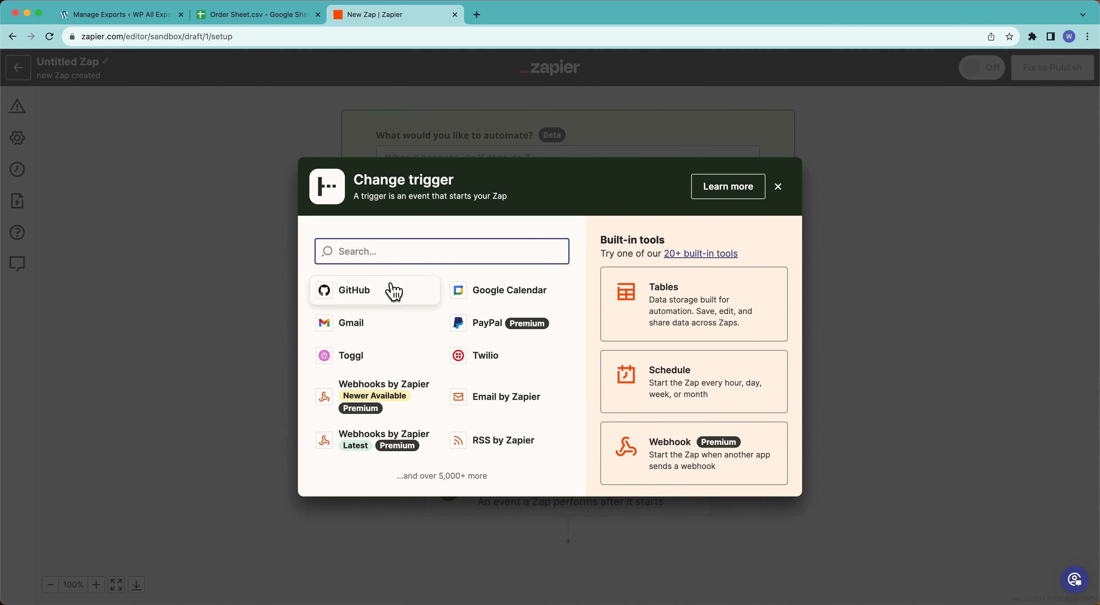
{"action": "type", "text": "wp all export"}
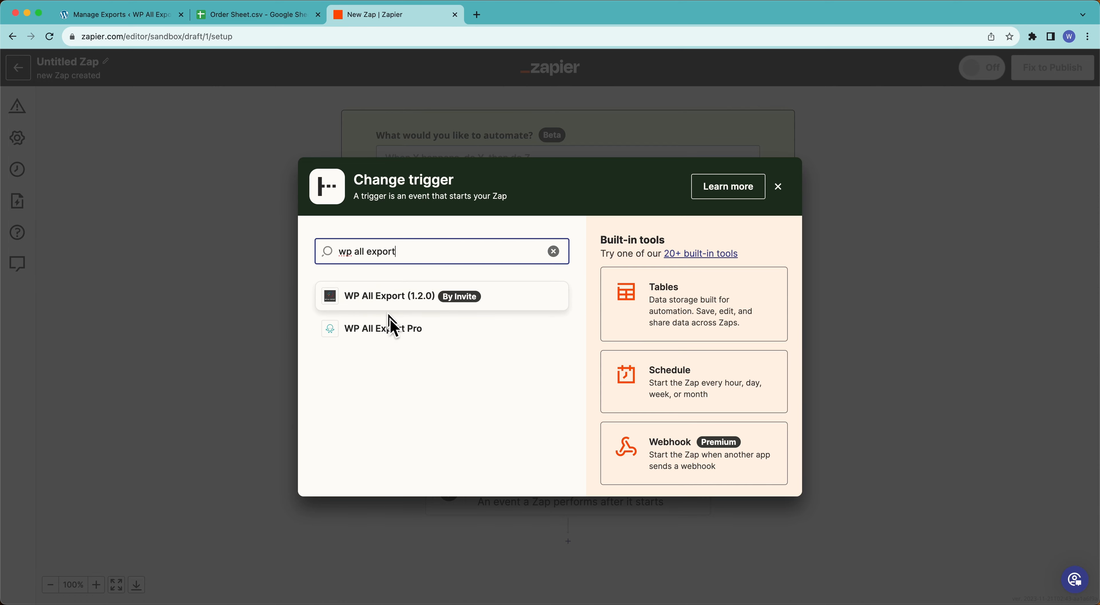
{"action": "left_click", "coordinate": [386, 334]}
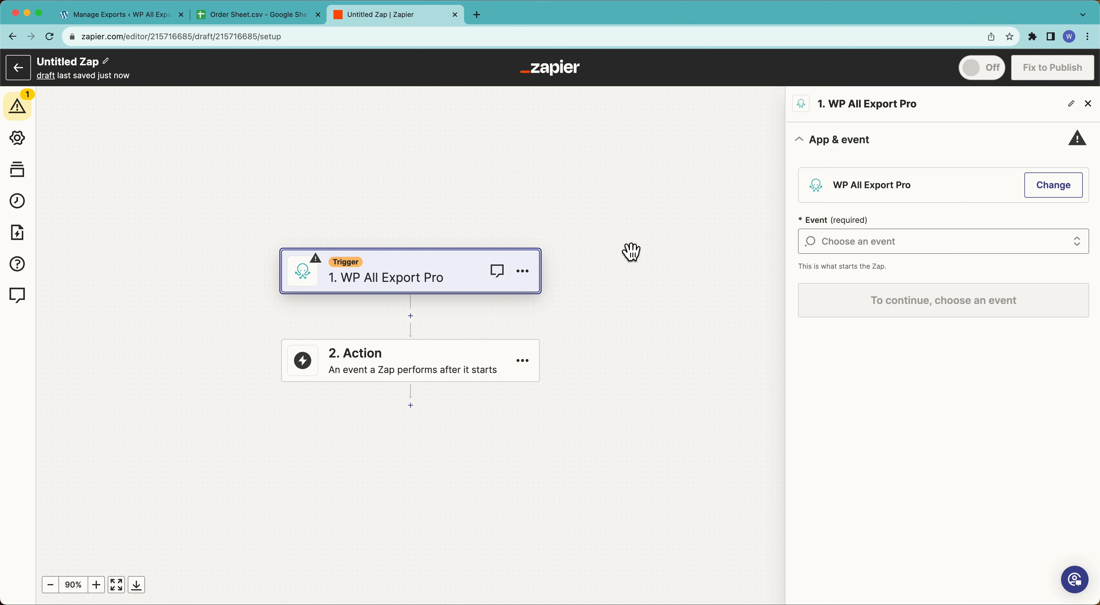
{"action": "left_click", "coordinate": [856, 248]}
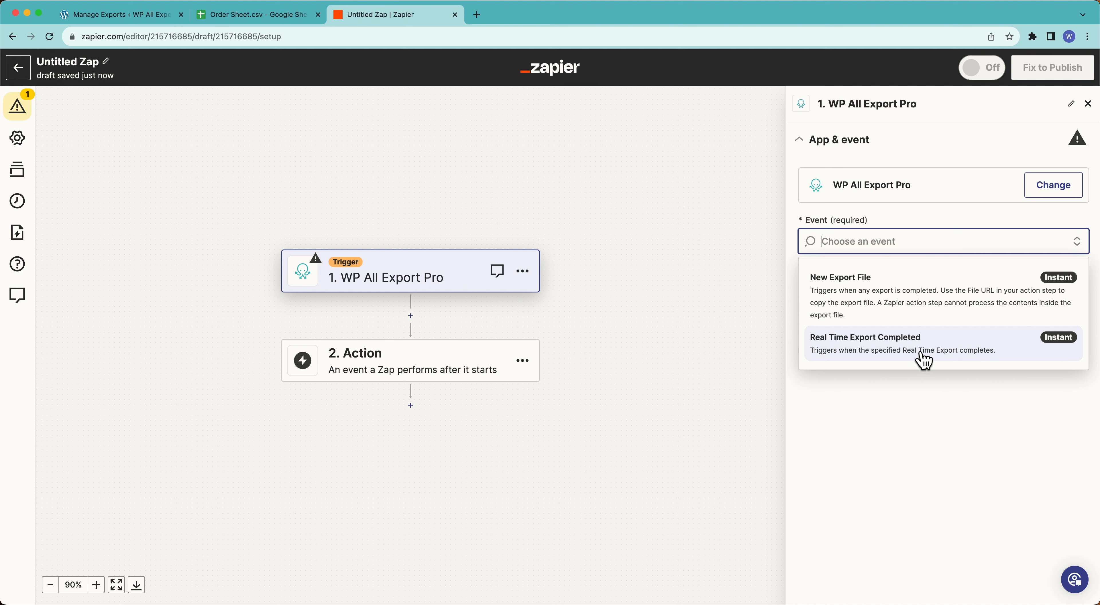
{"action": "left_click", "coordinate": [907, 304]}
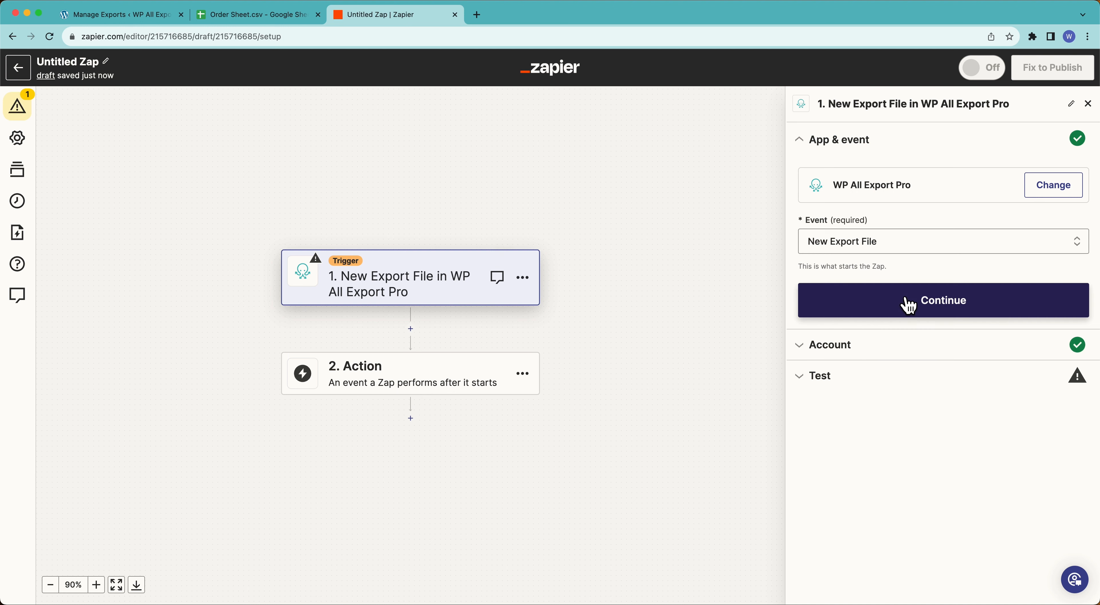
{"action": "left_click", "coordinate": [908, 305]}
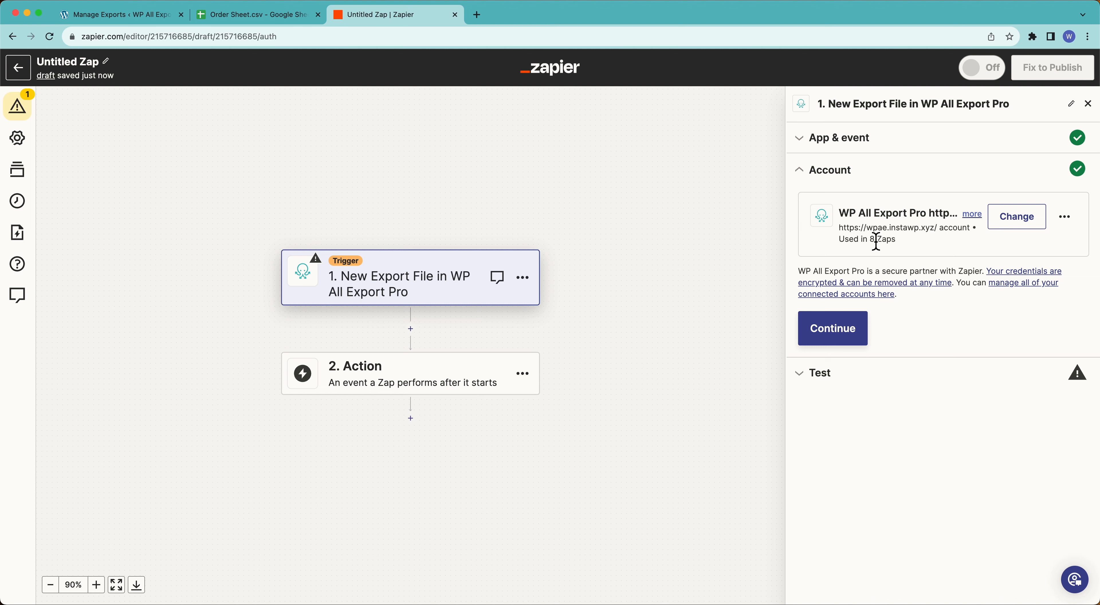
Look up the Zapier integration API key in the WP All Export settings and return to the Zap in Zapier.
{"action": "left_click", "coordinate": [127, 17]}
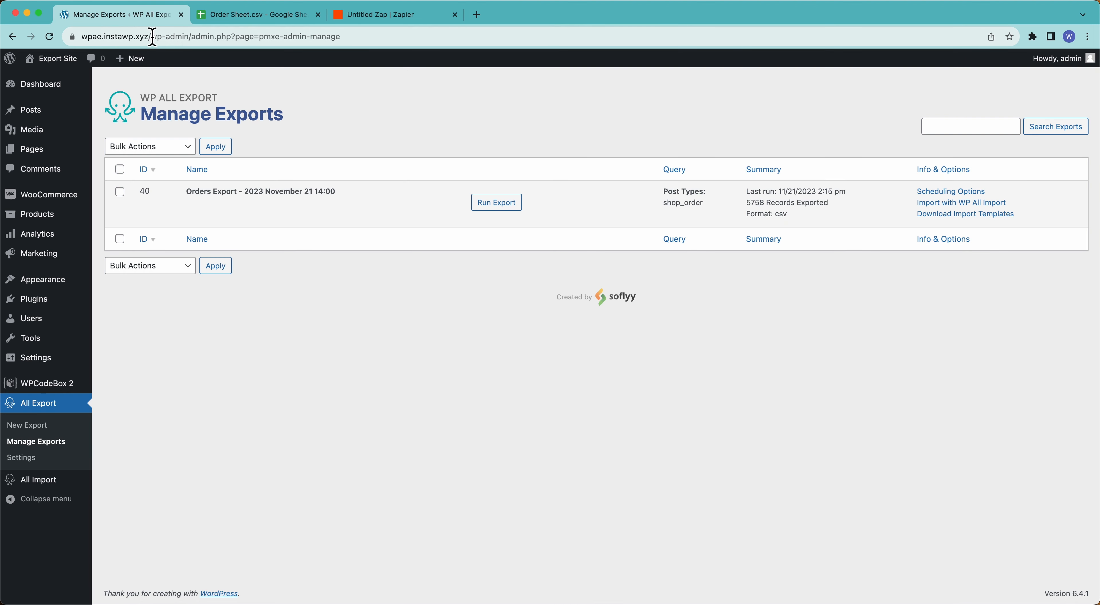
{"action": "left_click", "coordinate": [356, 17]}
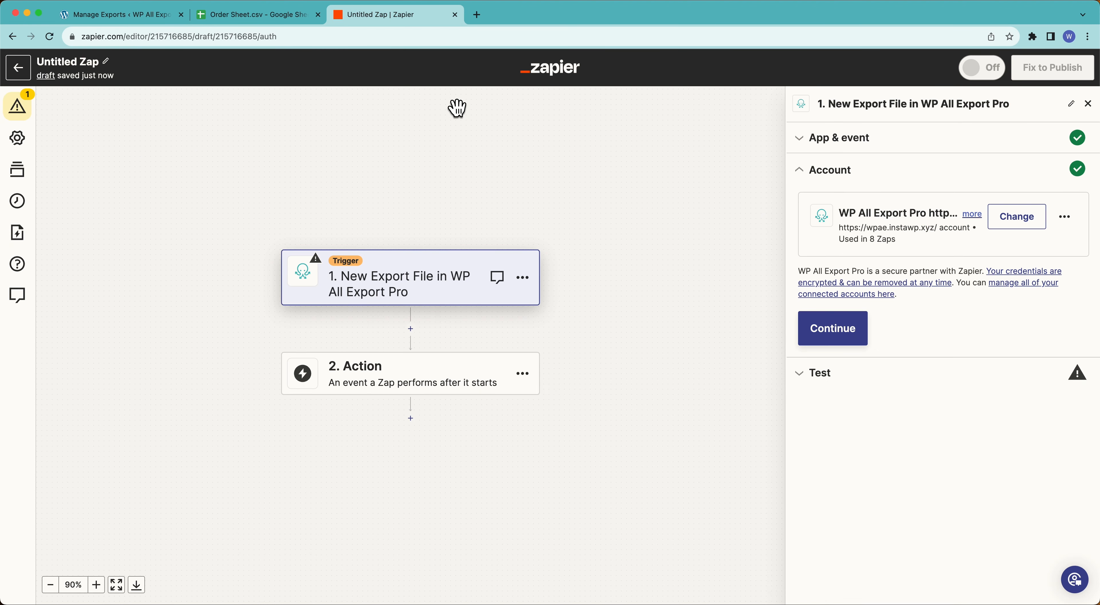
{"action": "left_click", "coordinate": [148, 17]}
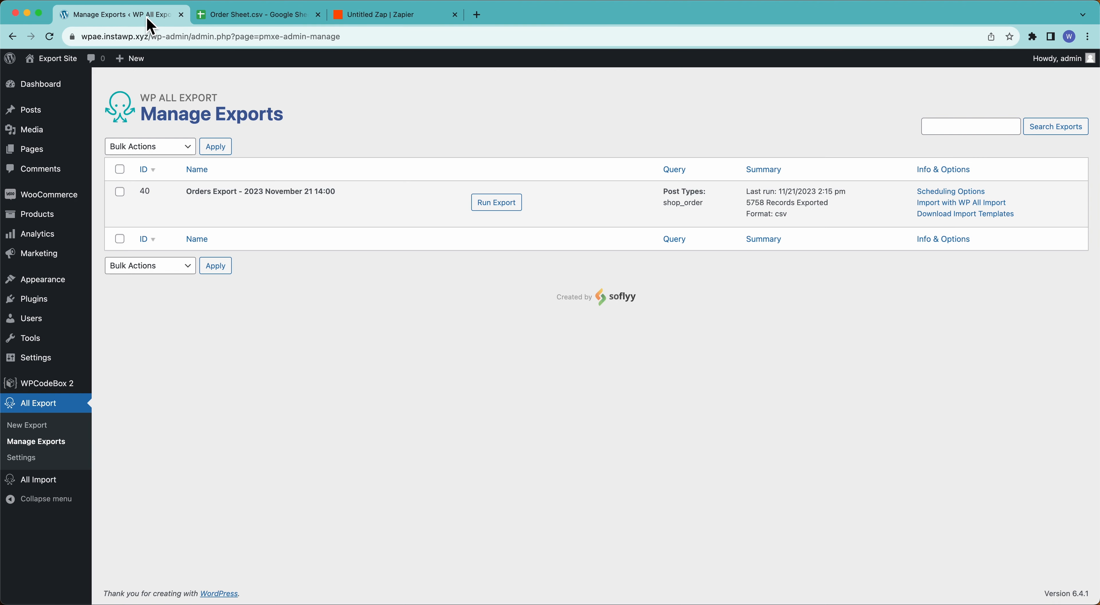
{"action": "left_click", "coordinate": [26, 457], "text": "super"}
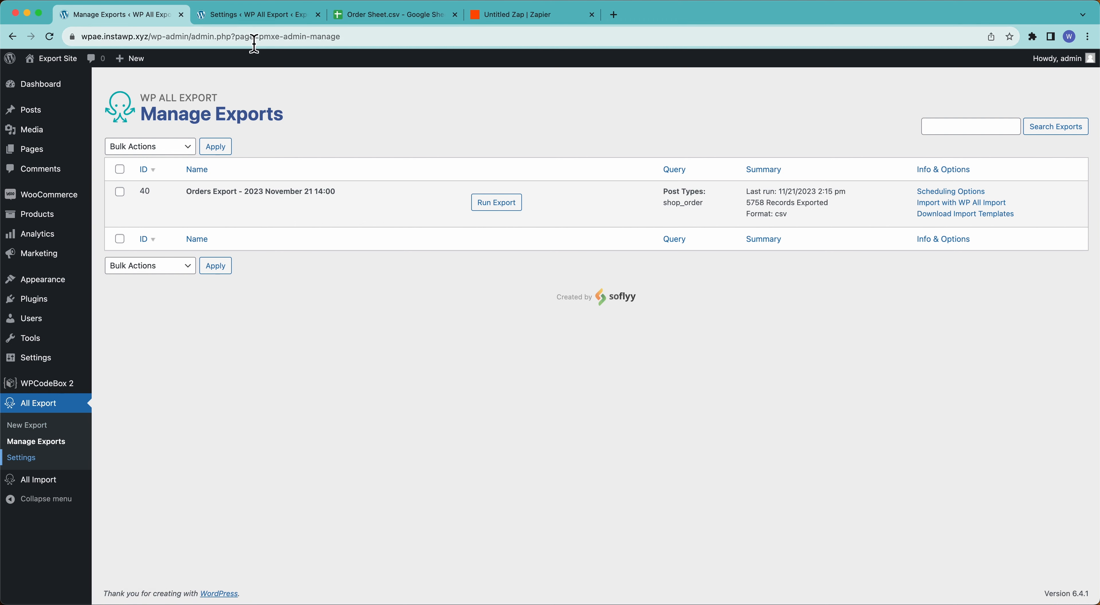
{"action": "left_click", "coordinate": [258, 19]}
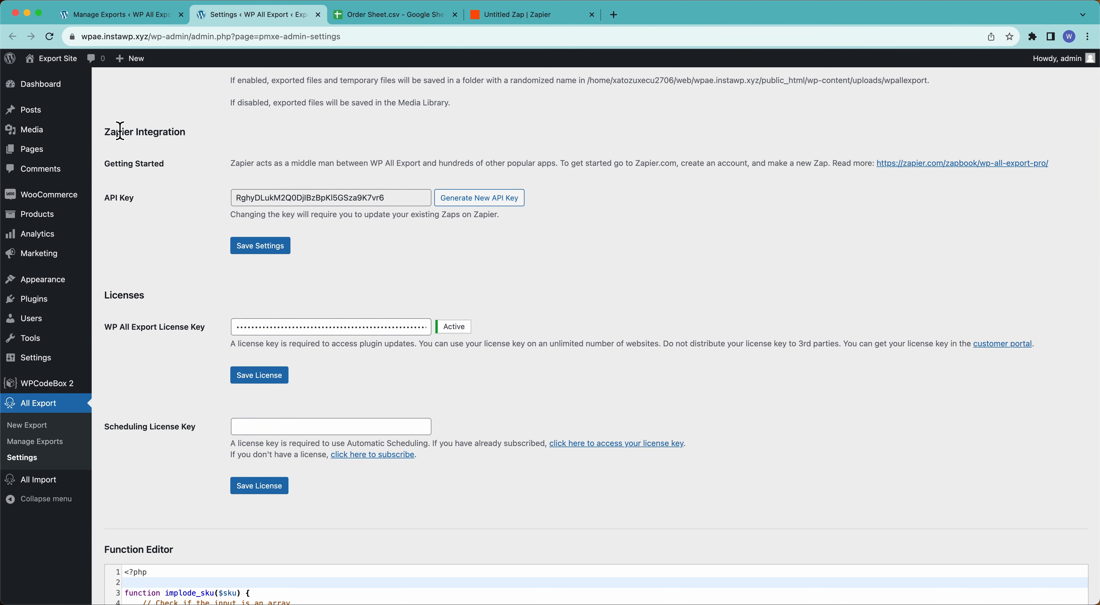
{"action": "left_click_drag", "start_coordinate": [257, 203], "coordinate": [326, 202]}
{"action": "left_click", "coordinate": [326, 202]}
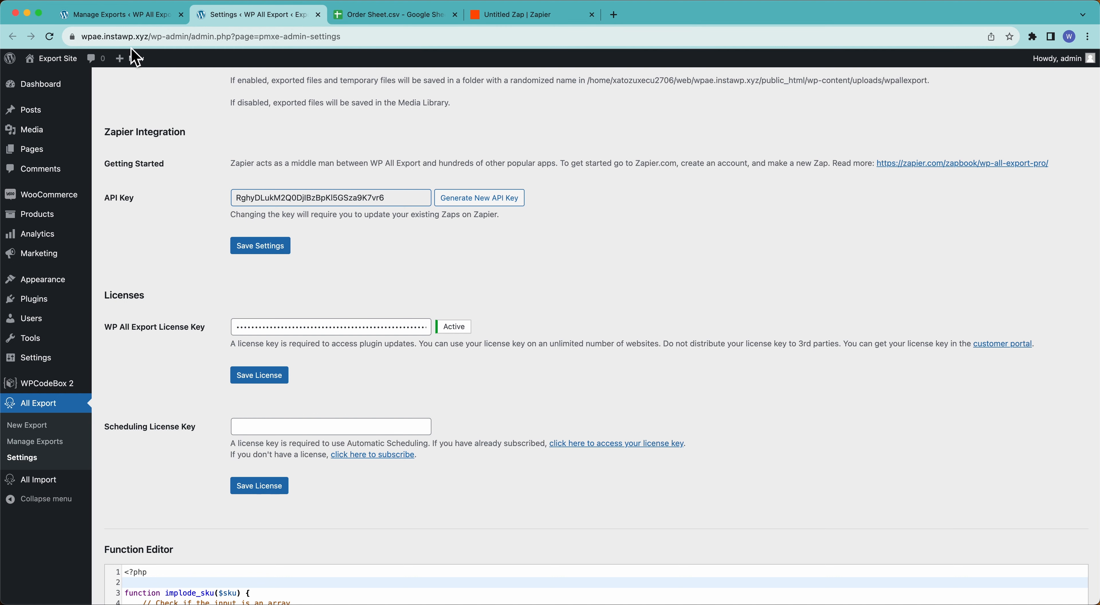
{"action": "left_click", "coordinate": [318, 14]}
{"action": "left_click", "coordinate": [391, 21]}
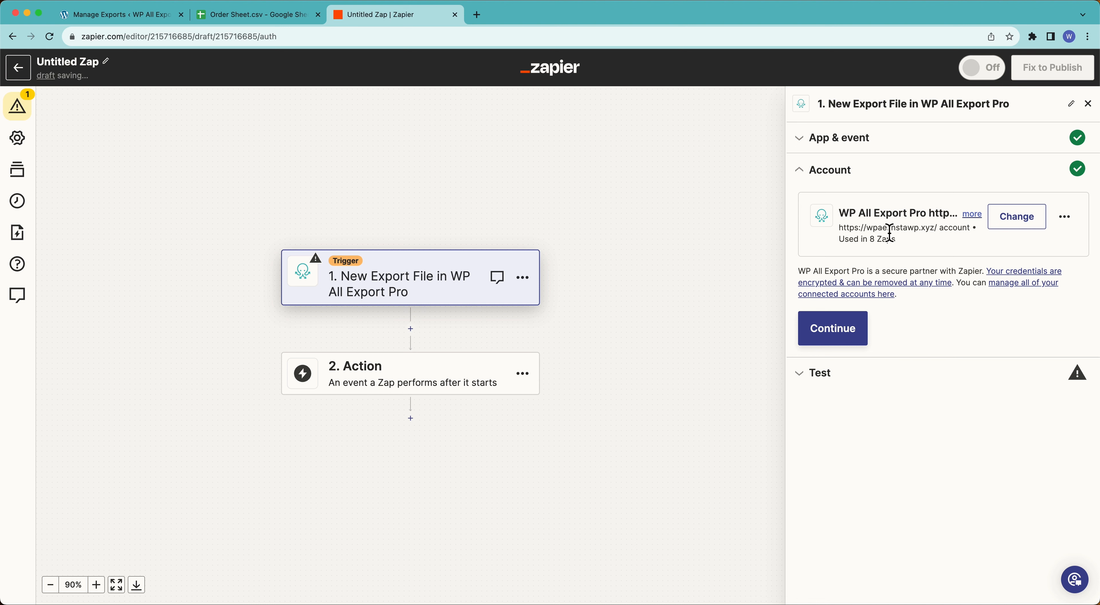
Keep the connected WP All Export Pro account, test the trigger, and continue with the Export A record.
{"action": "left_click", "coordinate": [817, 328]}
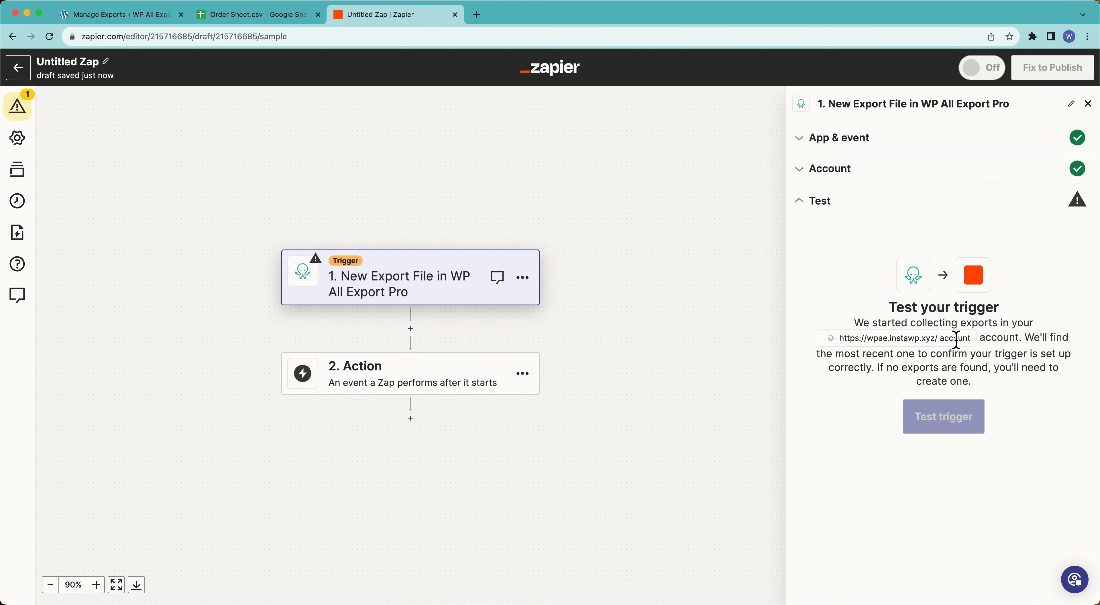
{"action": "left_click", "coordinate": [928, 428]}
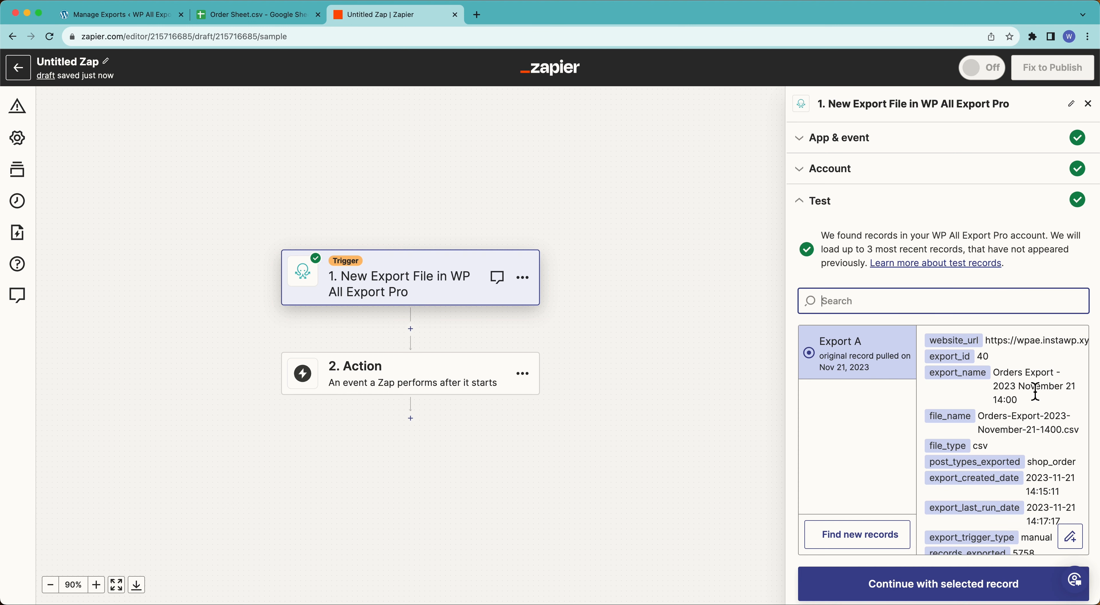
{"action": "scroll", "coordinate": [1007, 411], "scroll_direction": "down", "scroll_amount": 5}
{"action": "scroll", "coordinate": [971, 483], "scroll_direction": "down", "scroll_amount": 3}
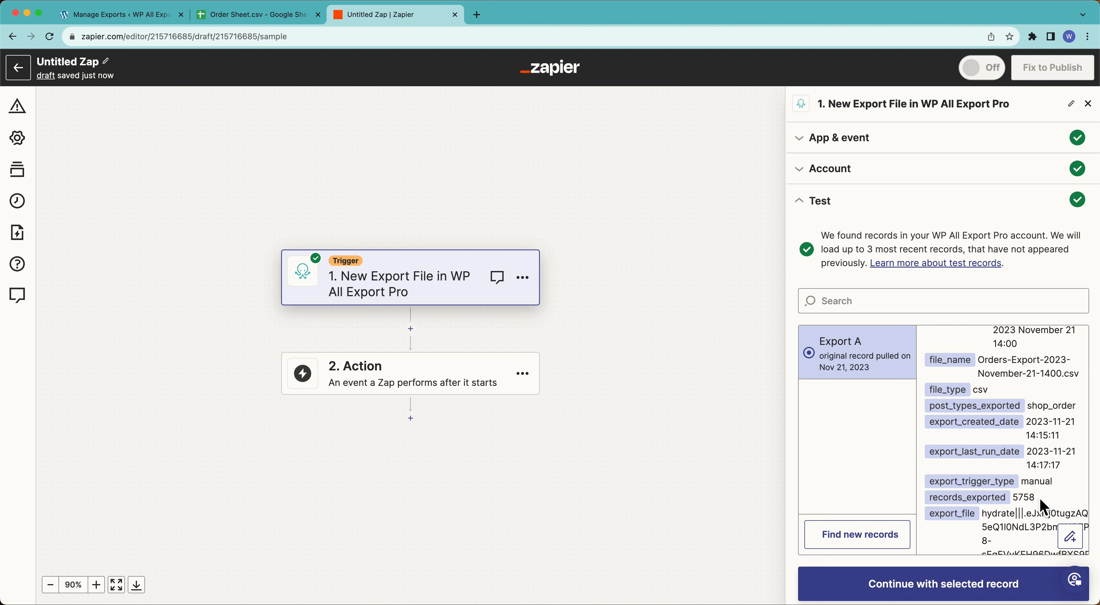
{"action": "left_click", "coordinate": [952, 584]}
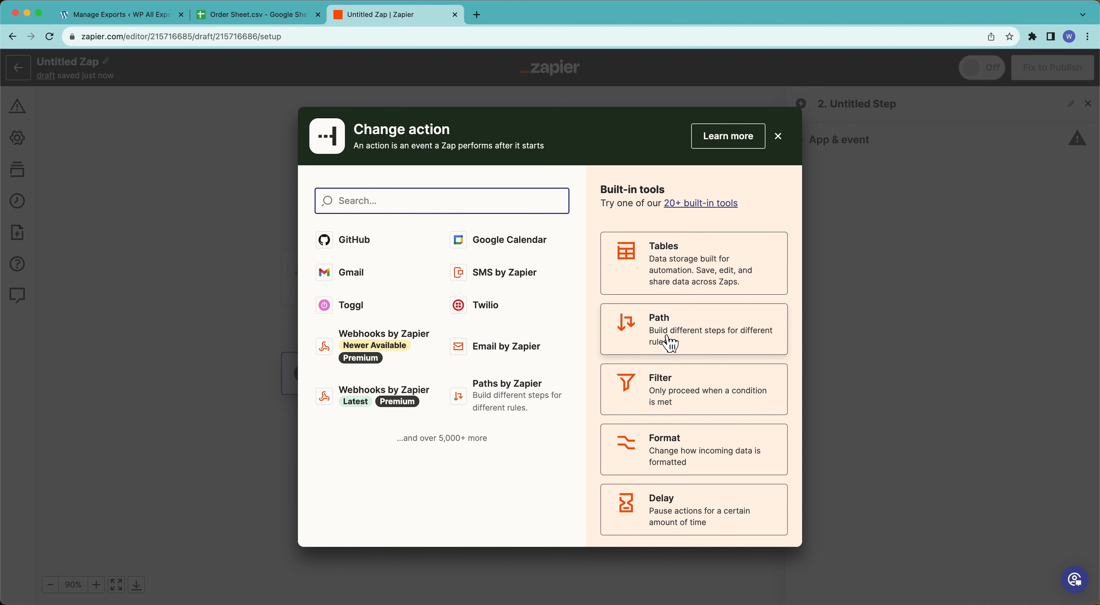
Set the Zap's action to the Replace File event of Google Drive and continue to the account settings.
{"action": "type", "text": "drive"}
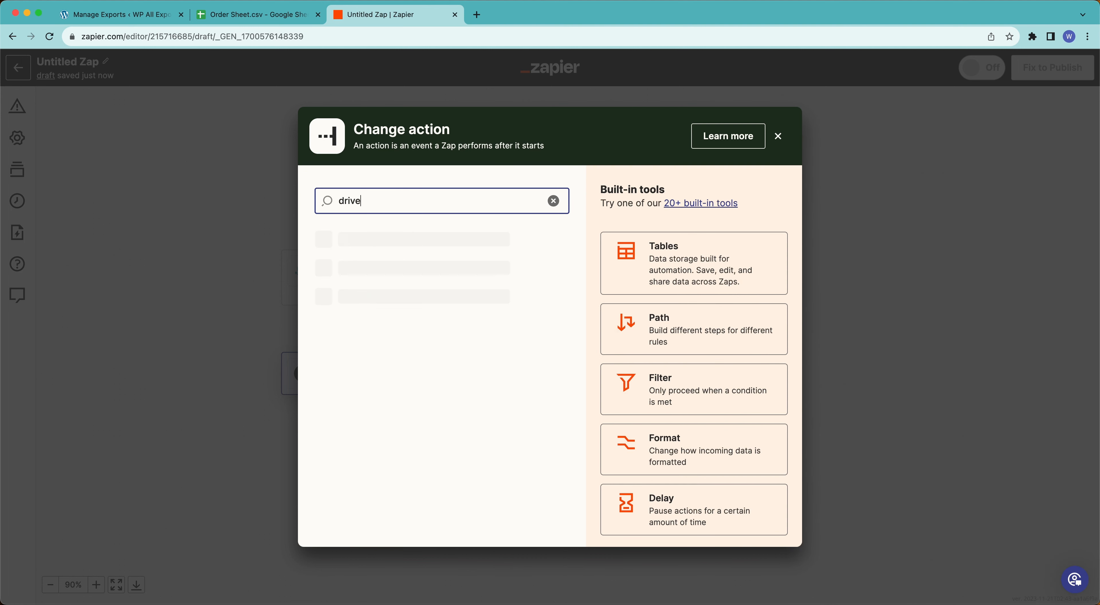
{"action": "left_click", "coordinate": [355, 247]}
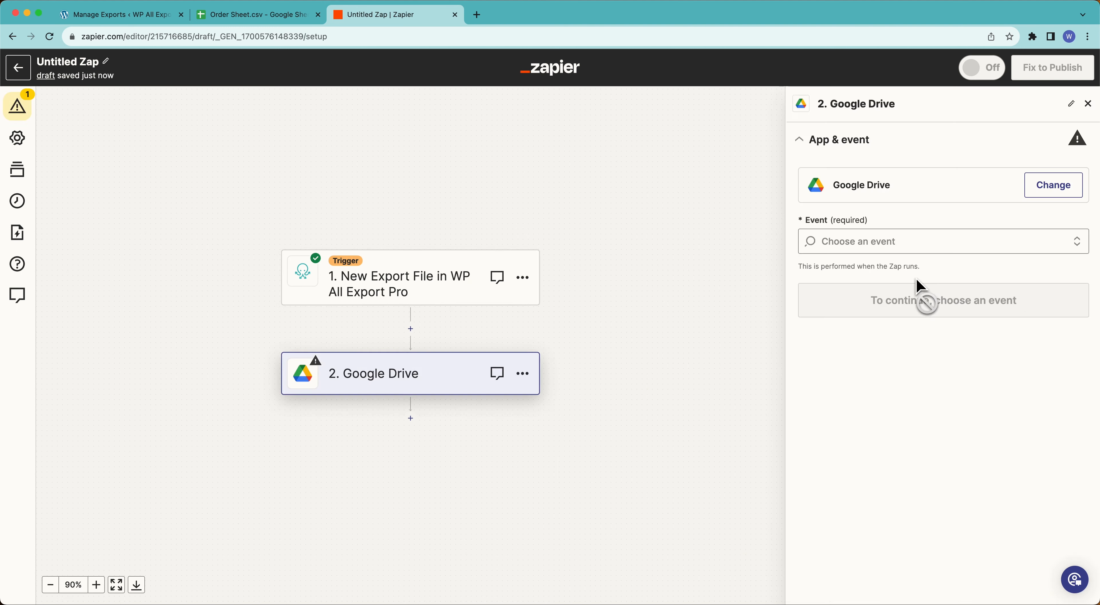
{"action": "left_click", "coordinate": [859, 243]}
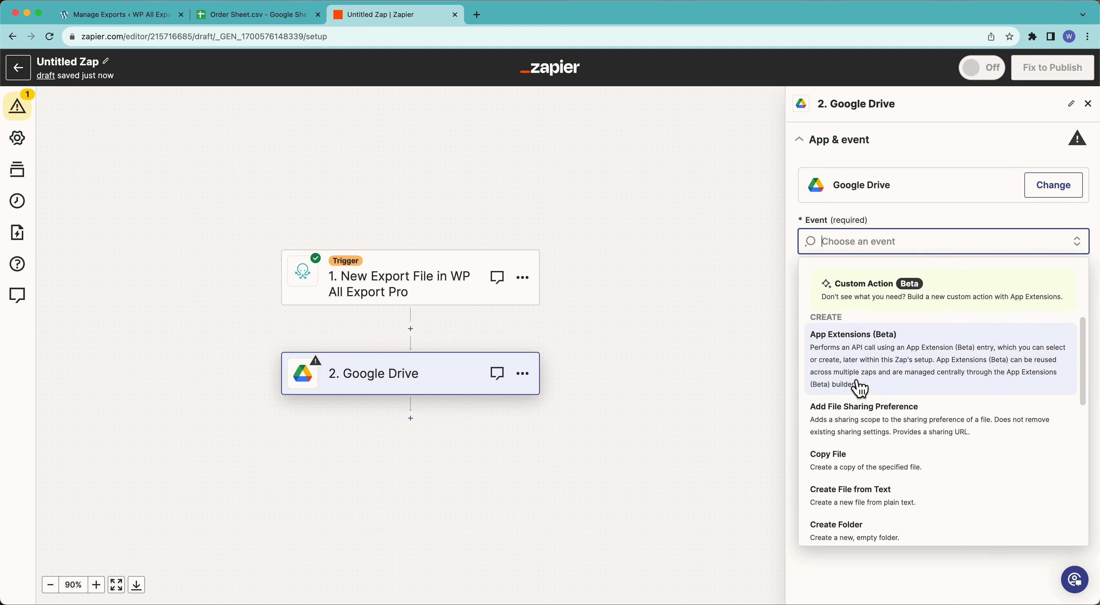
{"action": "scroll", "coordinate": [858, 386], "scroll_direction": "down", "scroll_amount": 3}
{"action": "scroll", "coordinate": [858, 389], "scroll_direction": "down", "scroll_amount": 2}
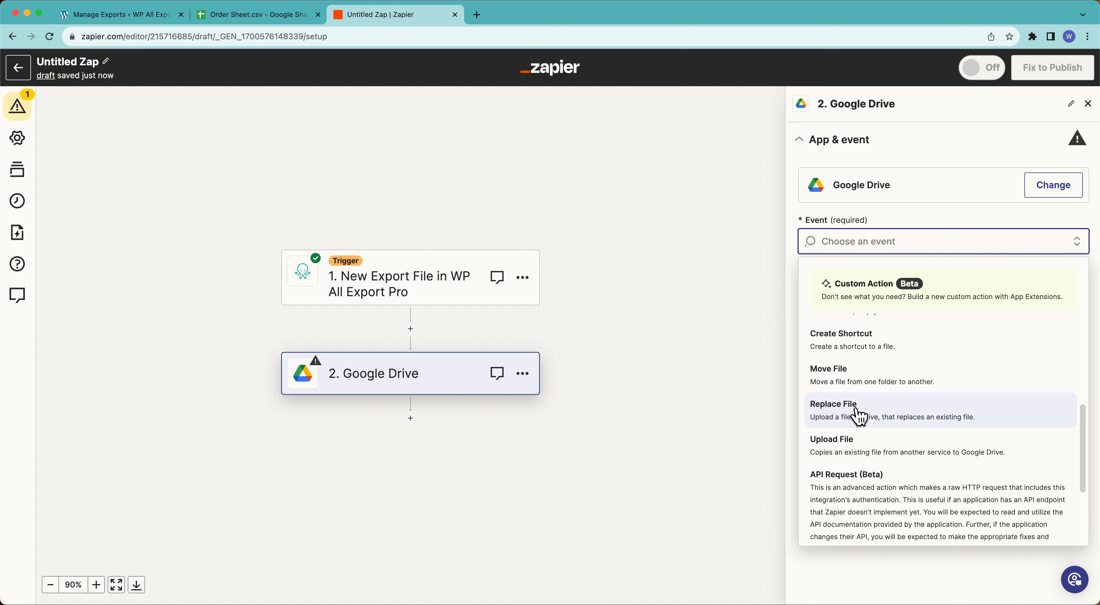
{"action": "left_click", "coordinate": [871, 415]}
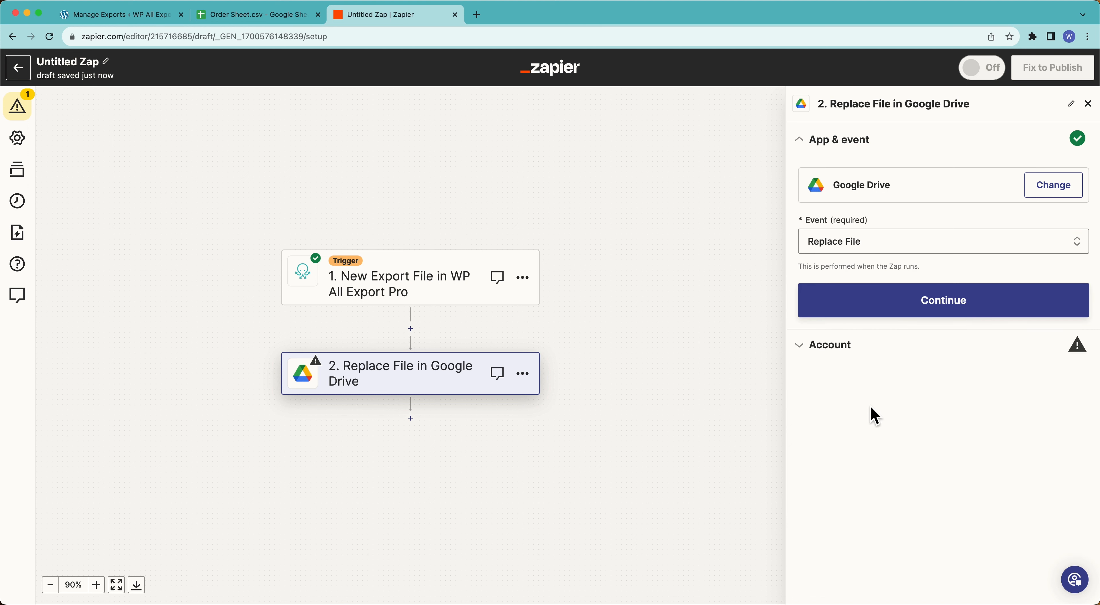
{"action": "left_click", "coordinate": [885, 316]}
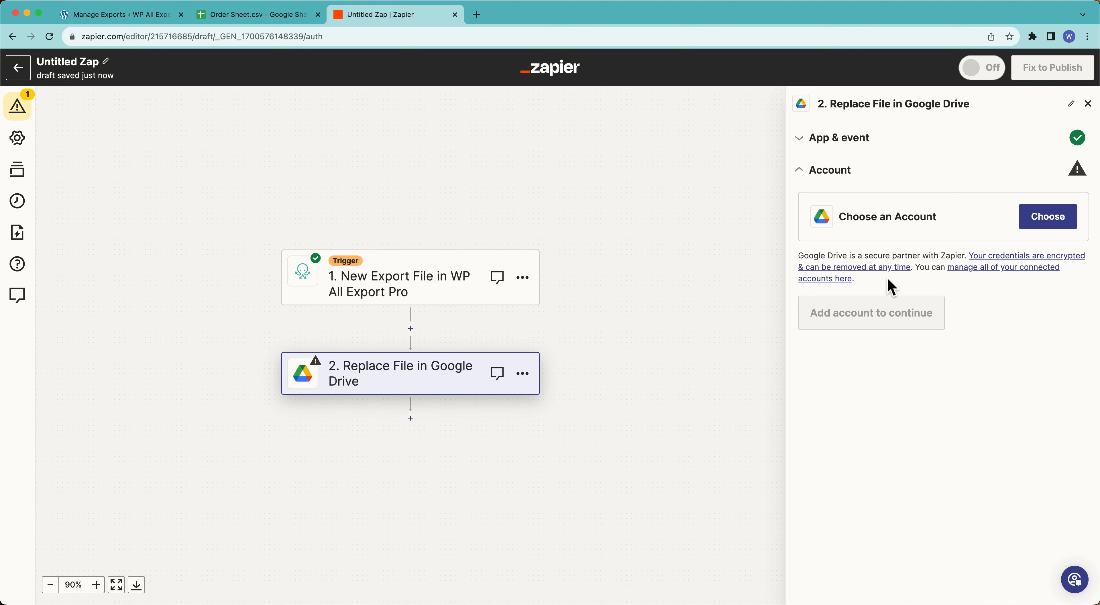
Choose the already connected Google Drive account for the Replace File action and continue.
{"action": "left_click", "coordinate": [1042, 219]}
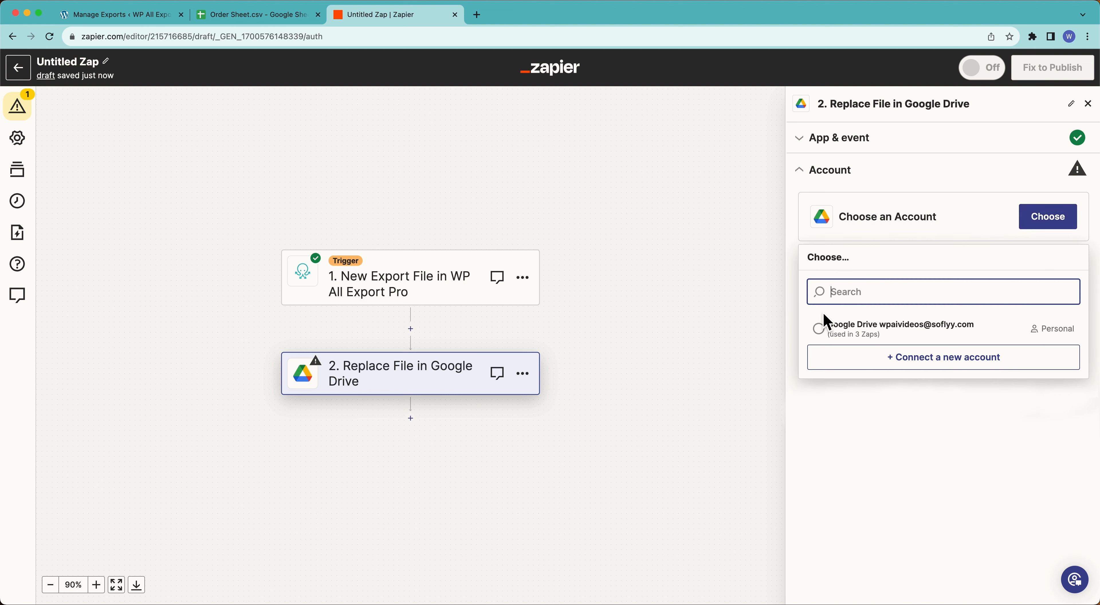
{"action": "left_click", "coordinate": [890, 327]}
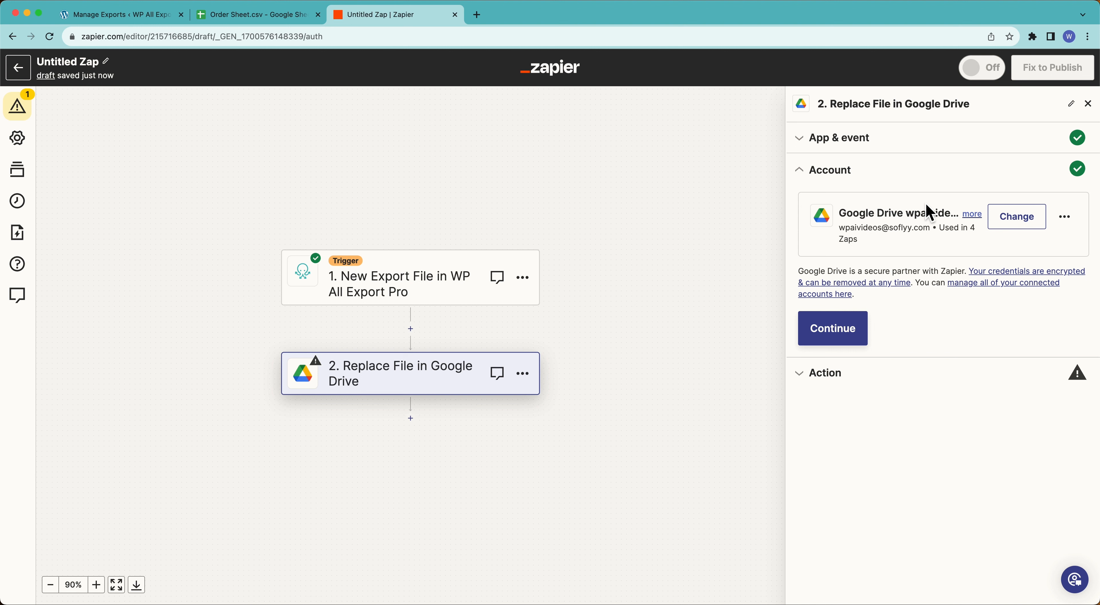
{"action": "left_click", "coordinate": [834, 332]}
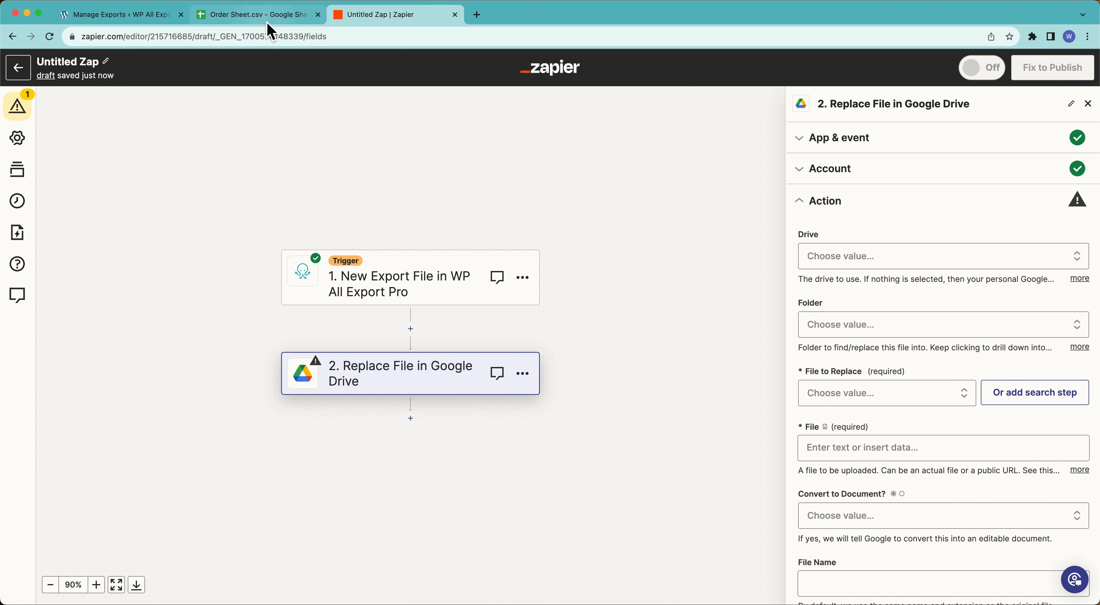
Set the action's drive to My Google Drive and choose the first Order Sheet.csv as the file to replace.
{"action": "left_click", "coordinate": [867, 270]}
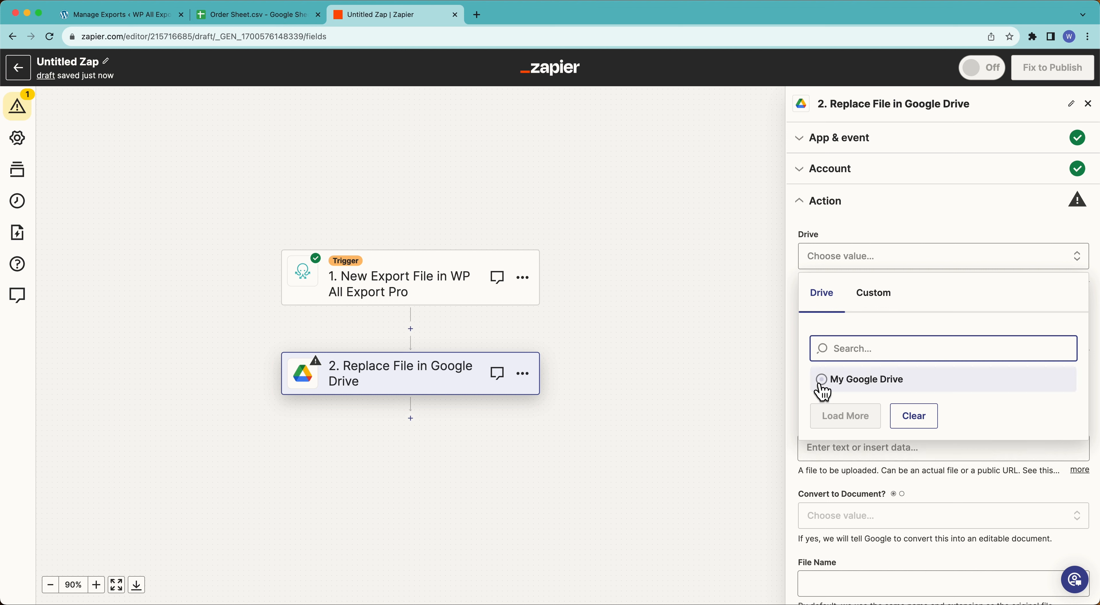
{"action": "left_click", "coordinate": [824, 380]}
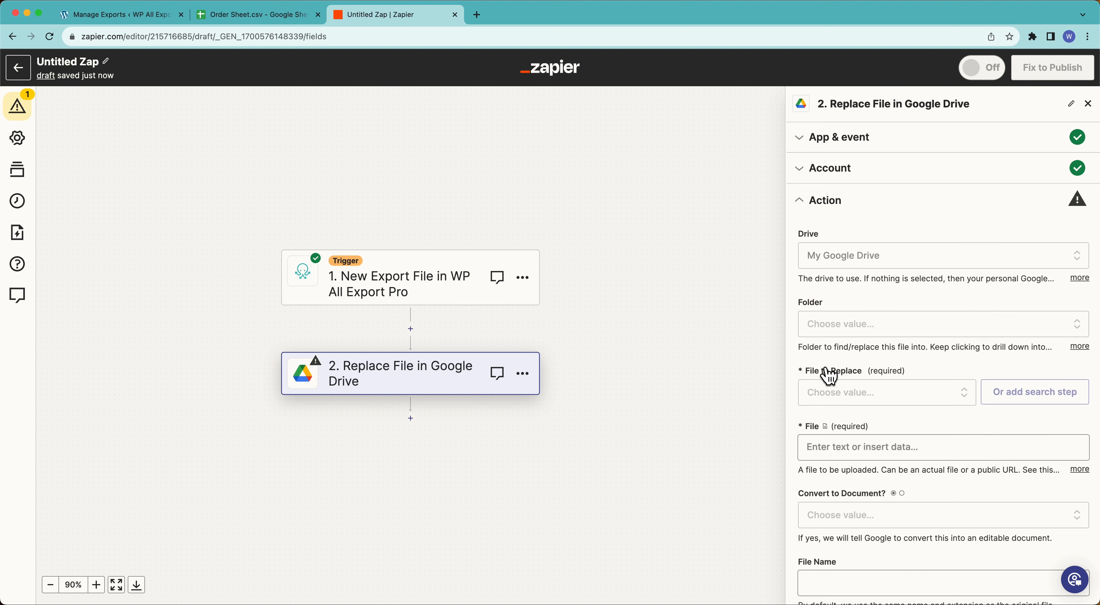
{"action": "scroll", "coordinate": [827, 372], "scroll_direction": "down", "scroll_amount": 3}
{"action": "left_click", "coordinate": [855, 251]}
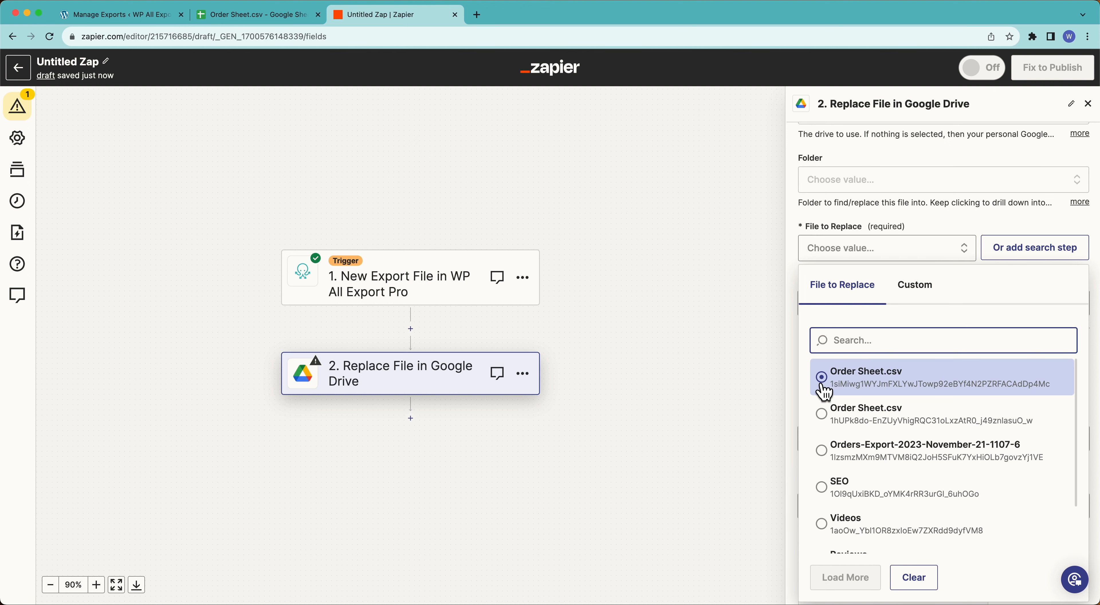
{"action": "left_click", "coordinate": [823, 382]}
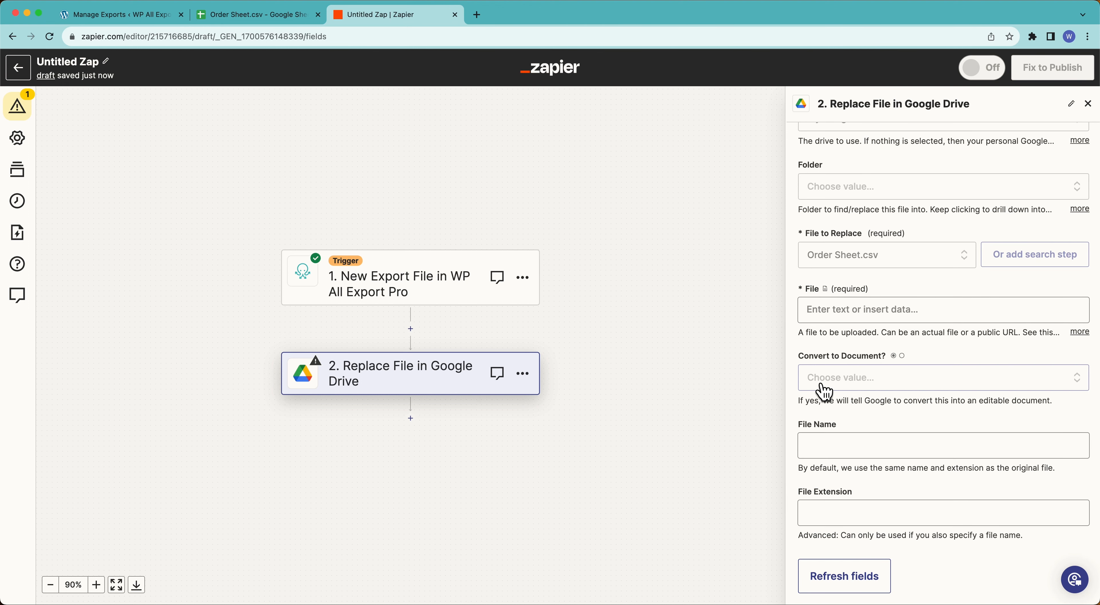
Insert the trigger's Export File as the file to upload and set Convert to Document to True.
{"action": "left_click", "coordinate": [841, 309]}
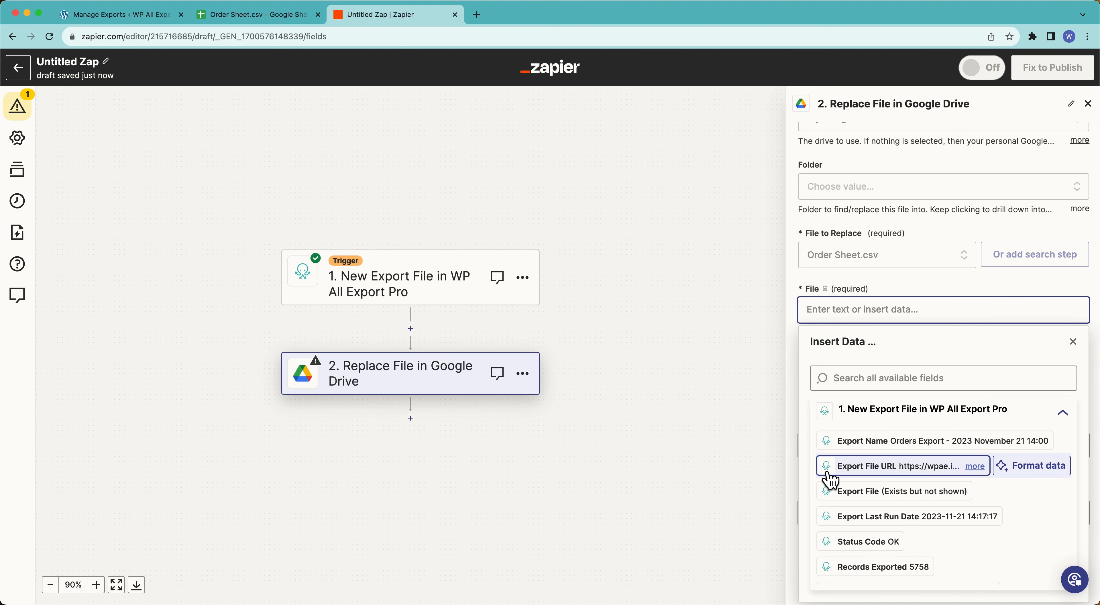
{"action": "left_click", "coordinate": [905, 496]}
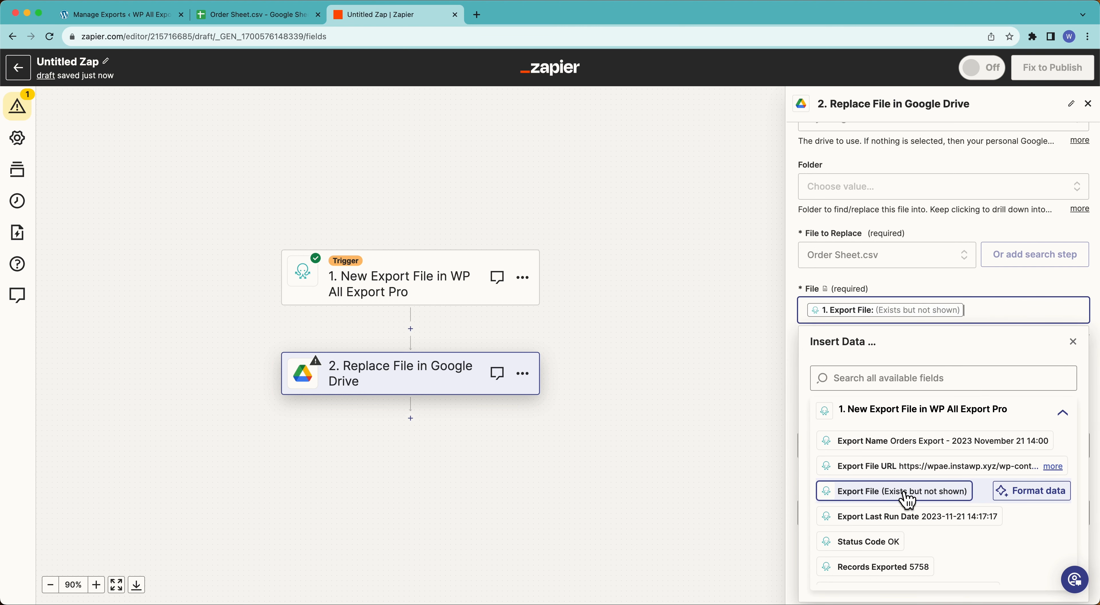
{"action": "left_click", "coordinate": [899, 288]}
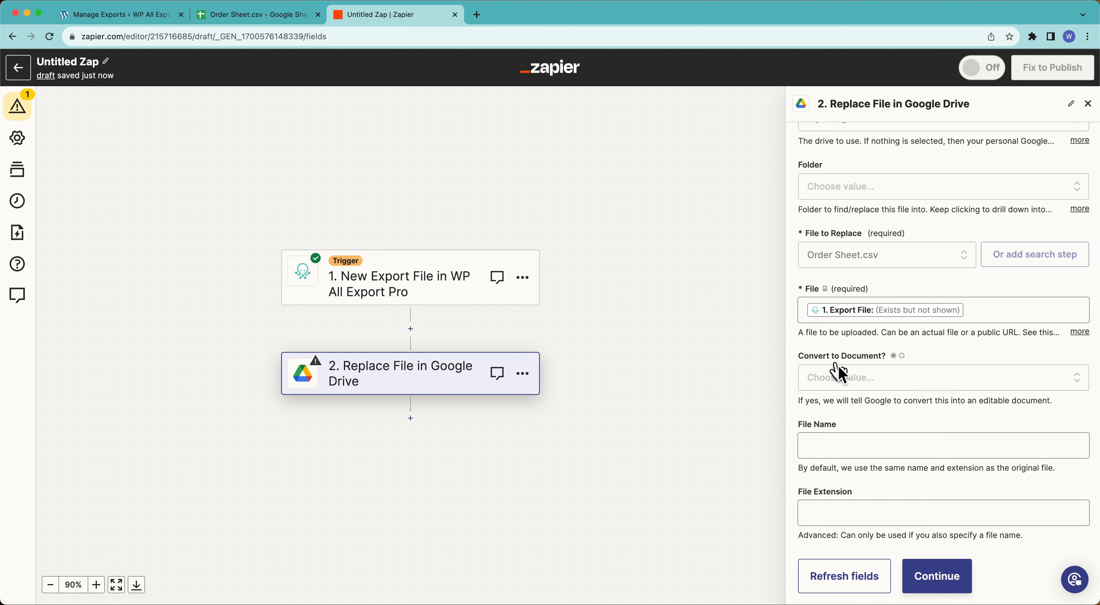
{"action": "left_click", "coordinate": [838, 383]}
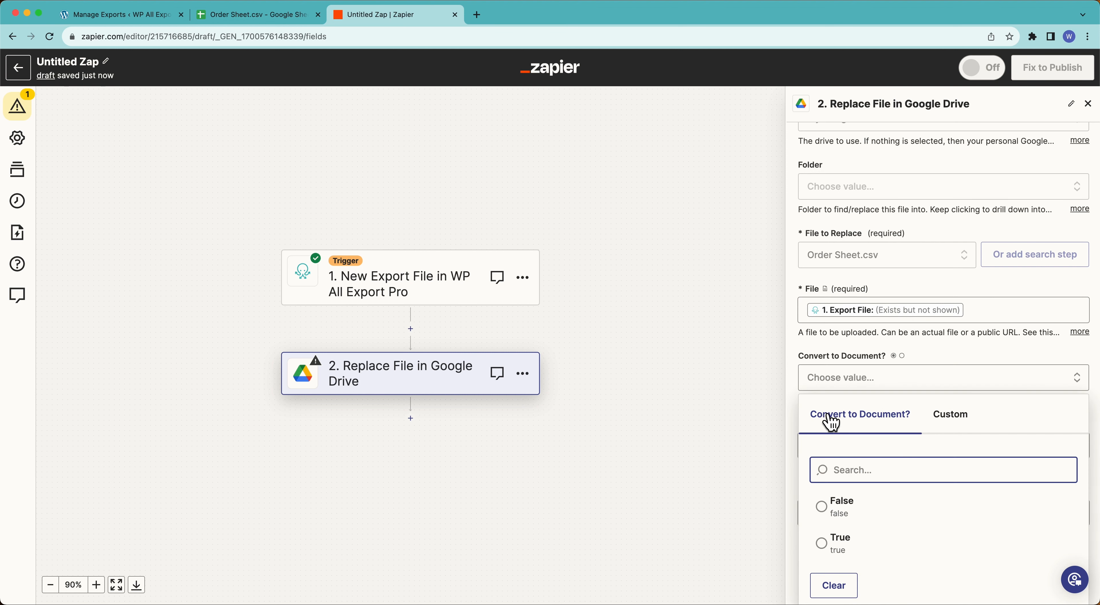
{"action": "left_click", "coordinate": [823, 544]}
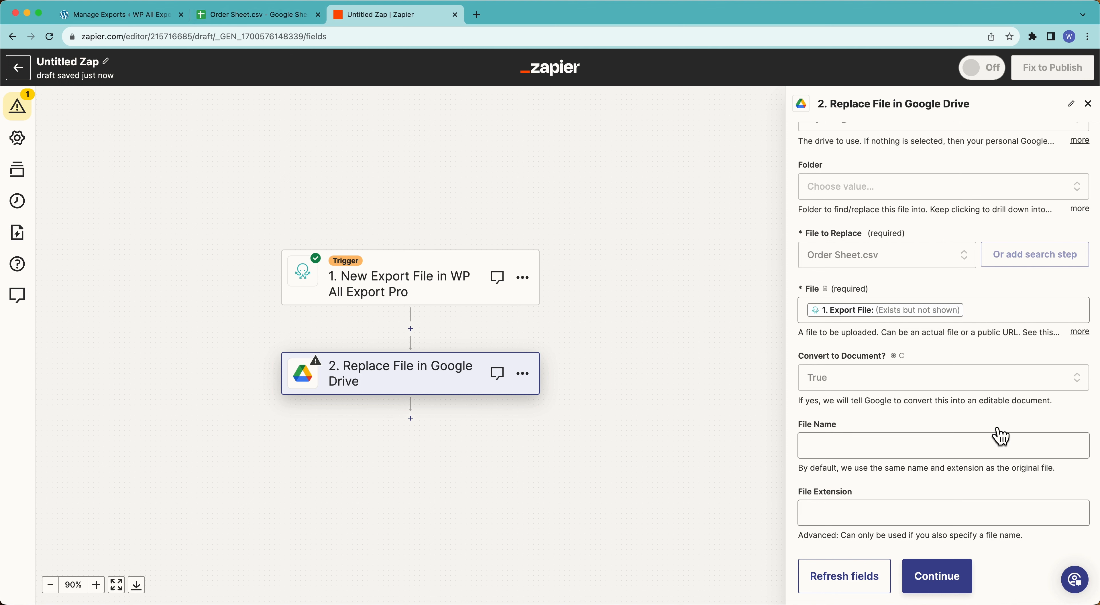
Enter Order Sheet as the replacement's file name and continue to the action's test.
{"action": "scroll", "coordinate": [998, 436], "scroll_direction": "down", "scroll_amount": 1}
{"action": "left_click", "coordinate": [834, 421]}
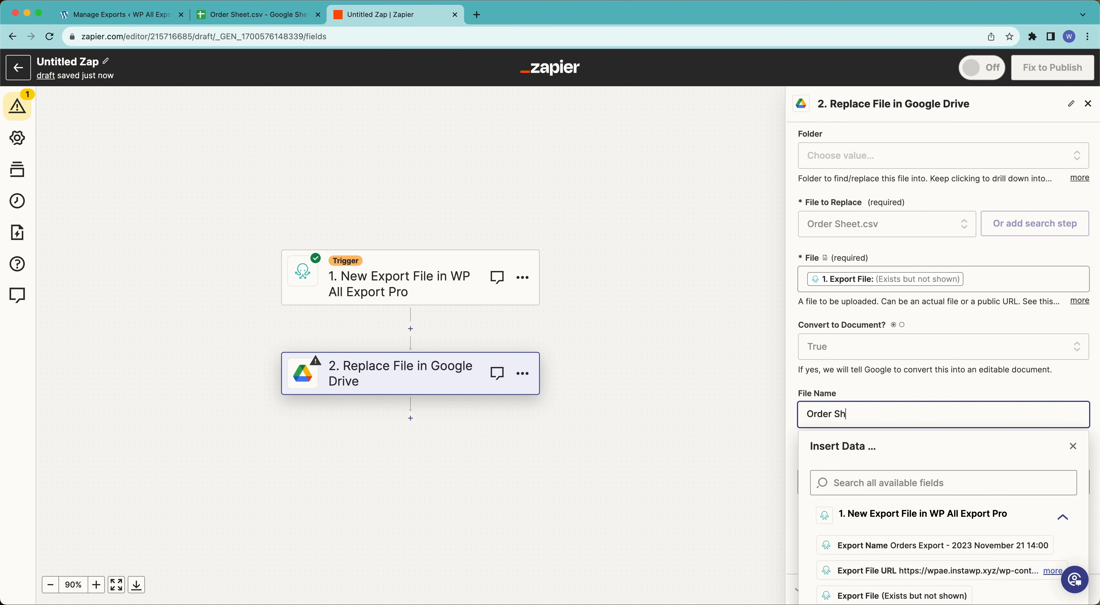
{"action": "left_click", "coordinate": [860, 388]}
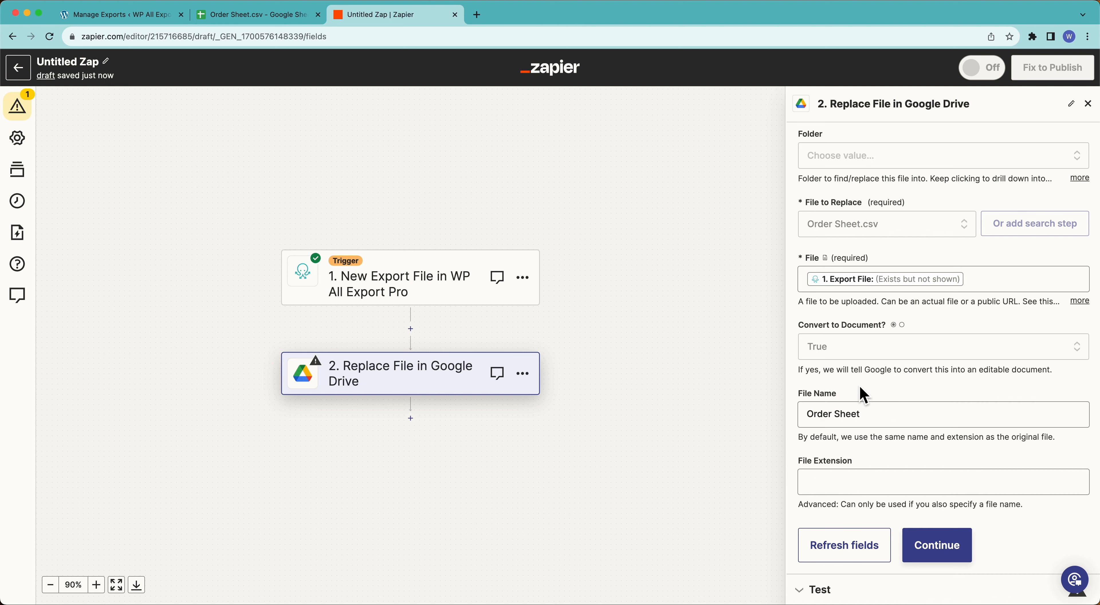
{"action": "left_click", "coordinate": [938, 554]}
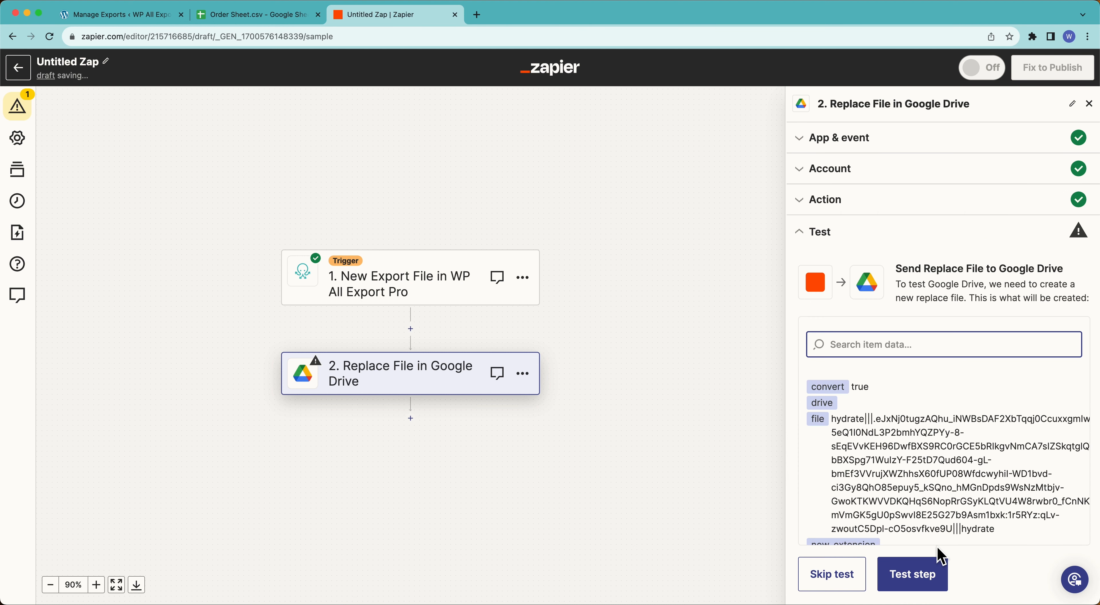
Test the Replace File step, check the Order Sheet.csv spreadsheet in Google Sheets, and return to the Zap.
{"action": "left_click", "coordinate": [909, 576]}
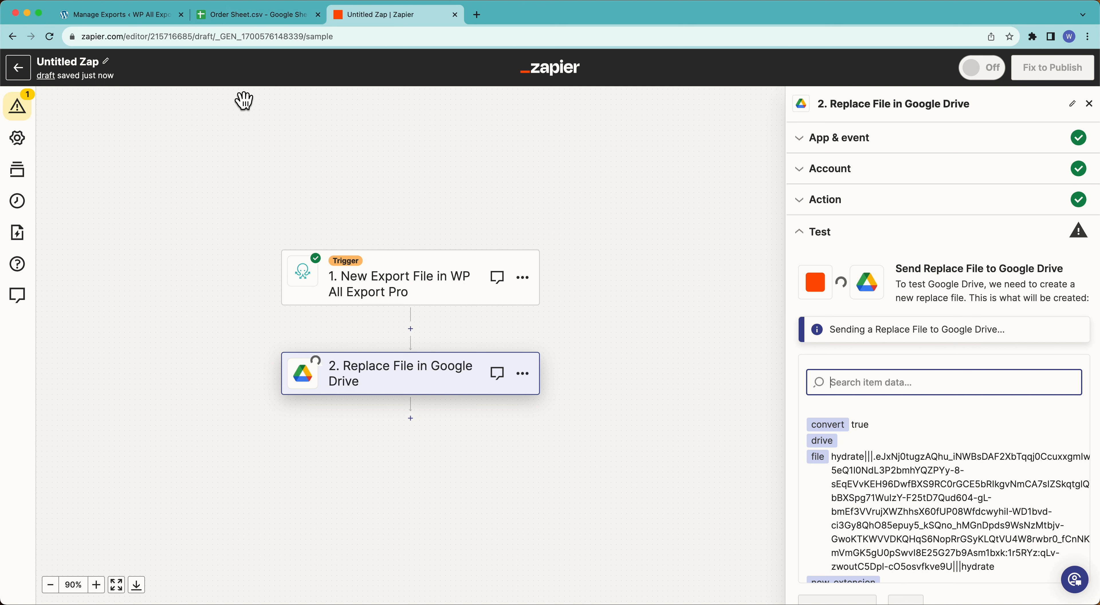
{"action": "left_click", "coordinate": [245, 18]}
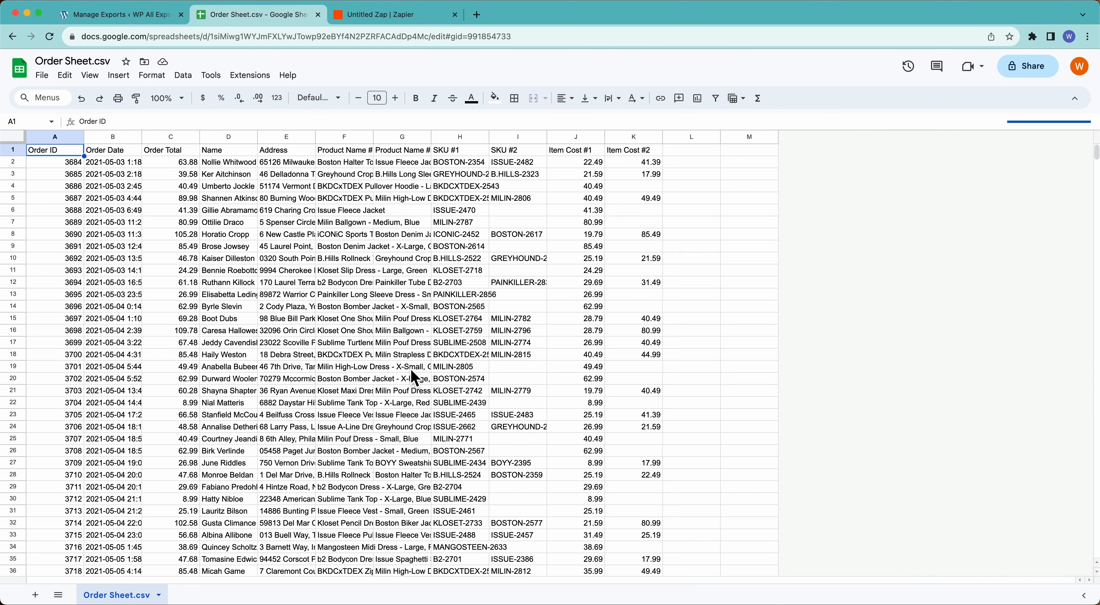
{"action": "left_click", "coordinate": [384, 15]}
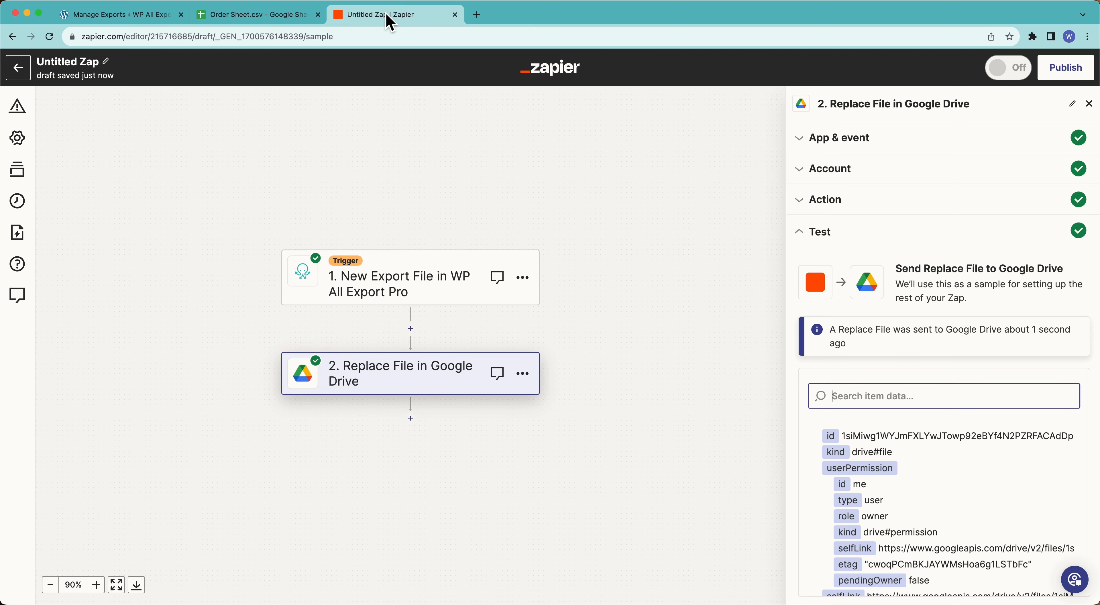
Rename the Zap to Order Sheet Update and publish it.
{"action": "left_click", "coordinate": [85, 64]}
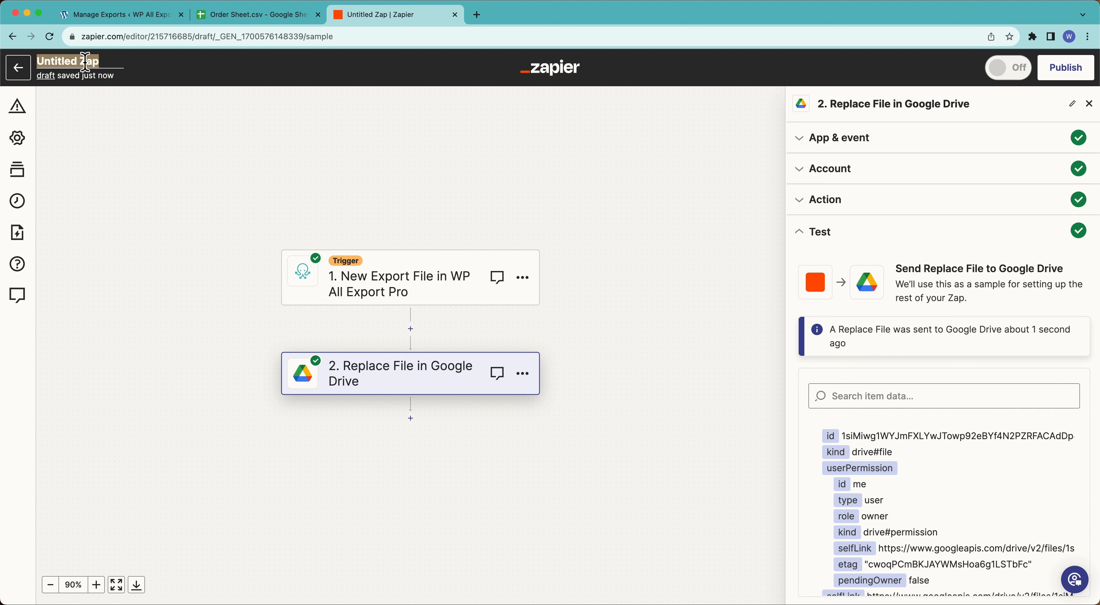
{"action": "type", "text": "Order Sheet Update"}
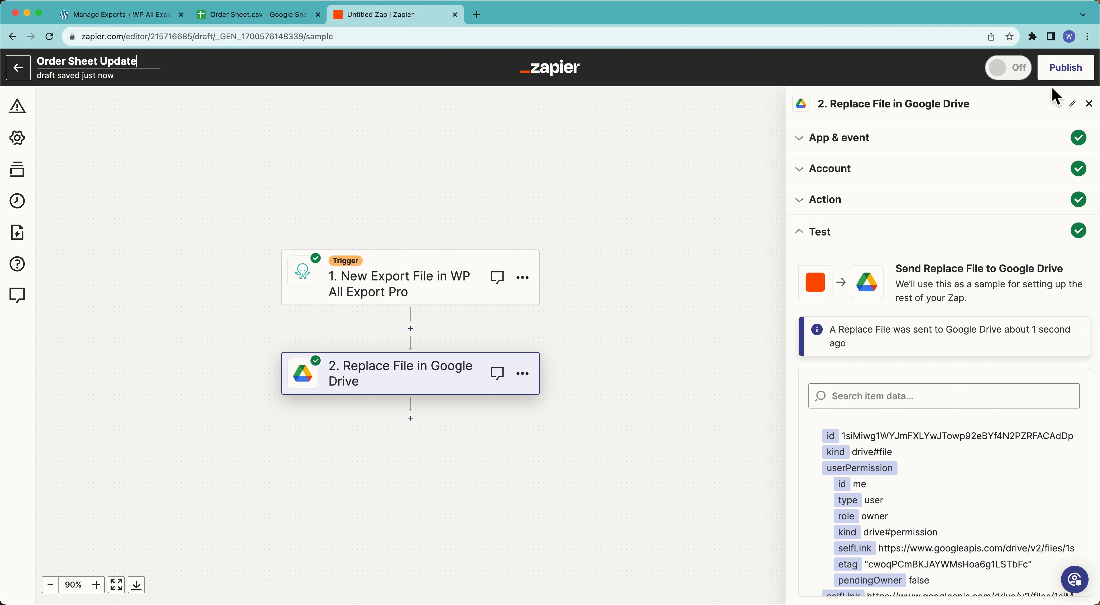
{"action": "left_click", "coordinate": [1067, 72]}
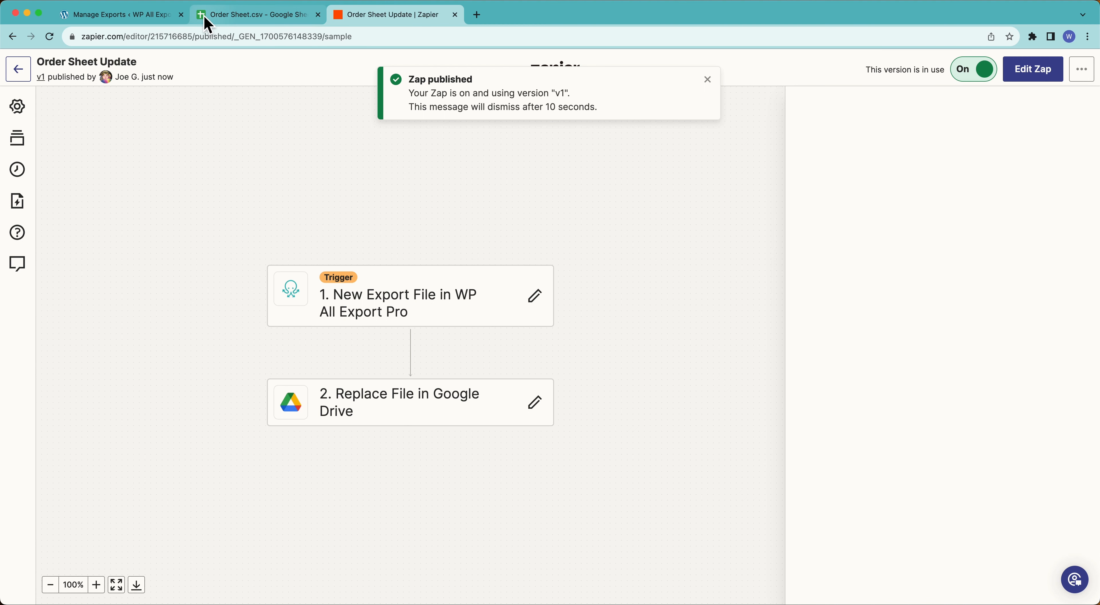
Switch to Manage Exports in WP All Export and open the settings of Orders Export - 2023 November 21 14:00.
{"action": "left_click", "coordinate": [152, 24]}
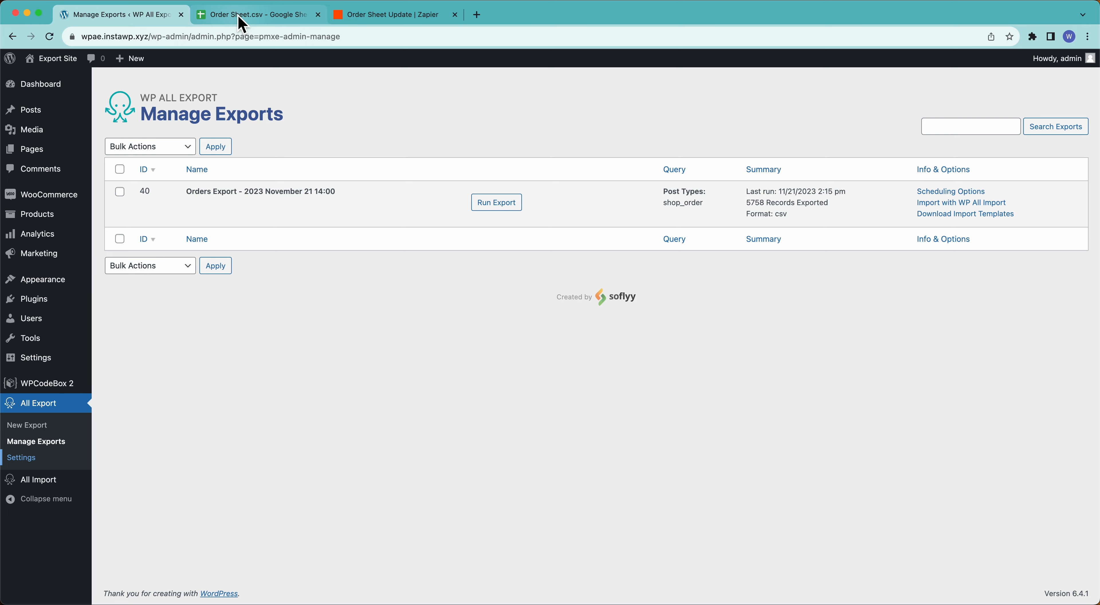
{"action": "left_click", "coordinate": [242, 25]}
{"action": "left_click", "coordinate": [143, 17]}
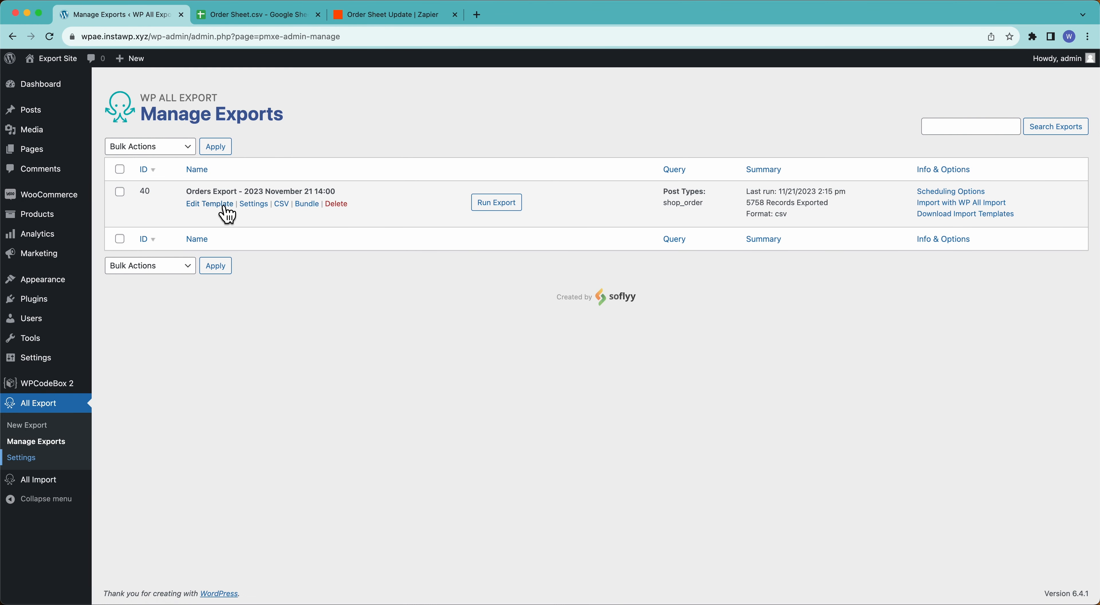
{"action": "left_click", "coordinate": [252, 204]}
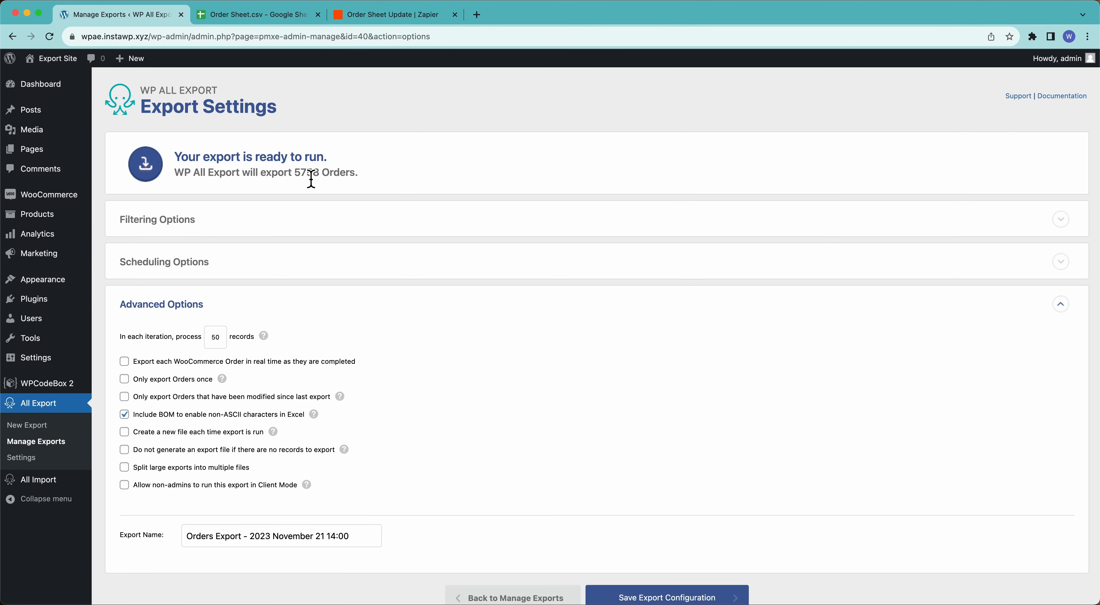
{"action": "left_click_drag", "start_coordinate": [291, 178], "coordinate": [326, 177]}
{"action": "left_click", "coordinate": [327, 178]}
Add a filtering rule to the export so that Billing State equals CA.
{"action": "left_click", "coordinate": [208, 223]}
{"action": "left_click", "coordinate": [195, 259]}
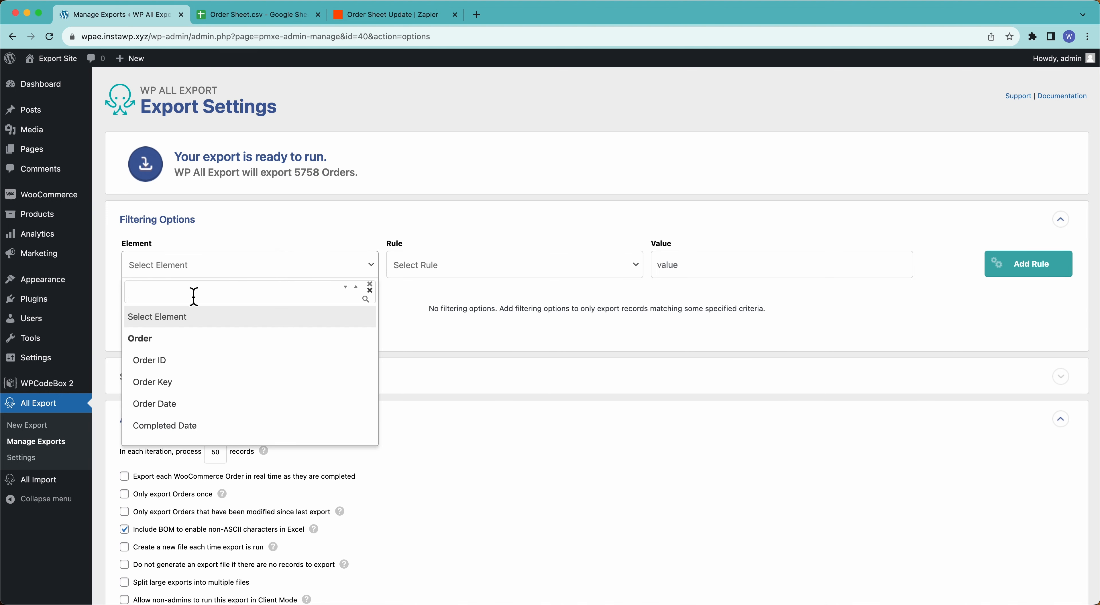
{"action": "type", "text": "state"}
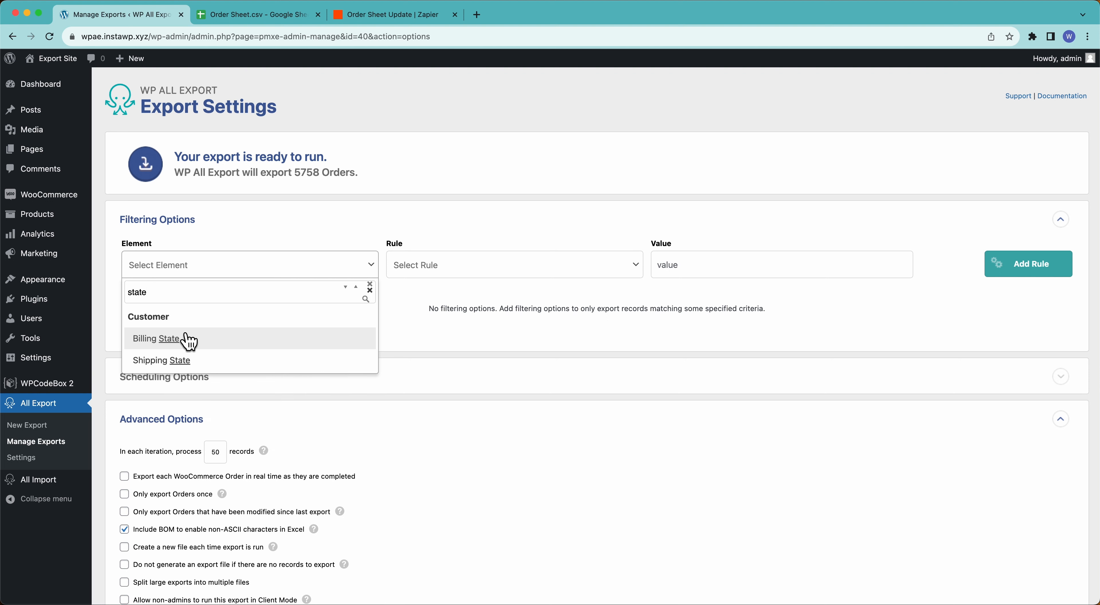
{"action": "left_click", "coordinate": [184, 341]}
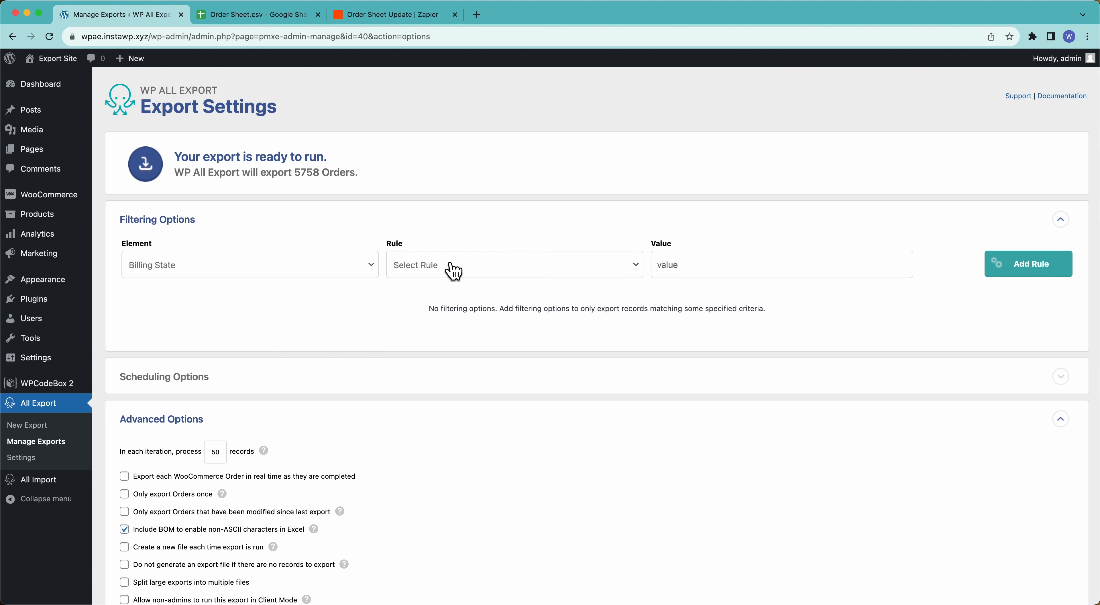
{"action": "left_click", "coordinate": [454, 266]}
{"action": "left_click", "coordinate": [423, 347]}
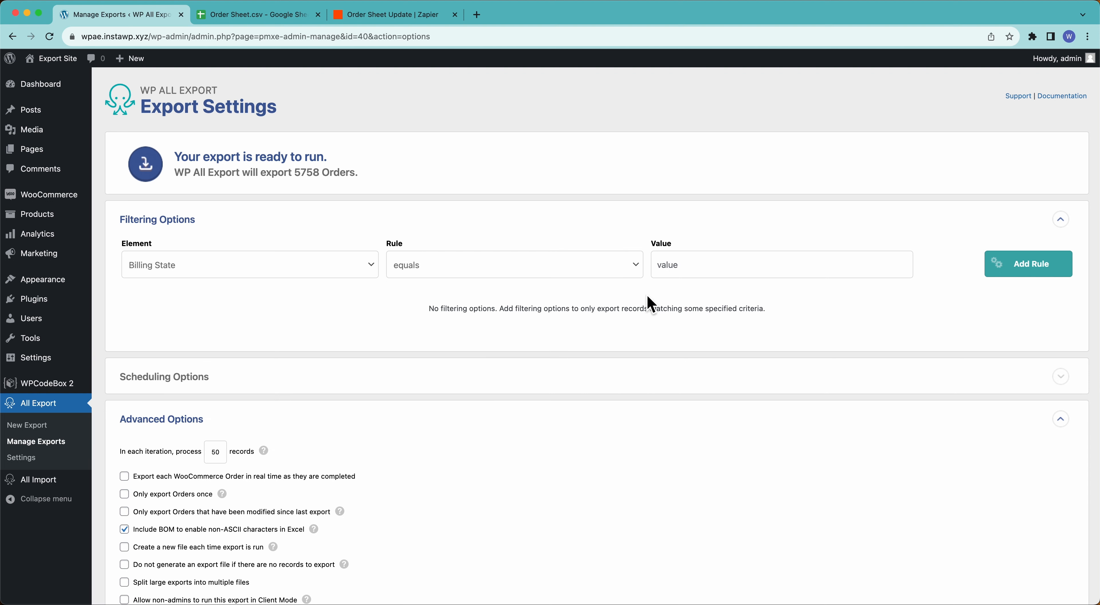
{"action": "left_click", "coordinate": [697, 270]}
{"action": "type", "text": "CA"}
{"action": "left_click", "coordinate": [994, 265]}
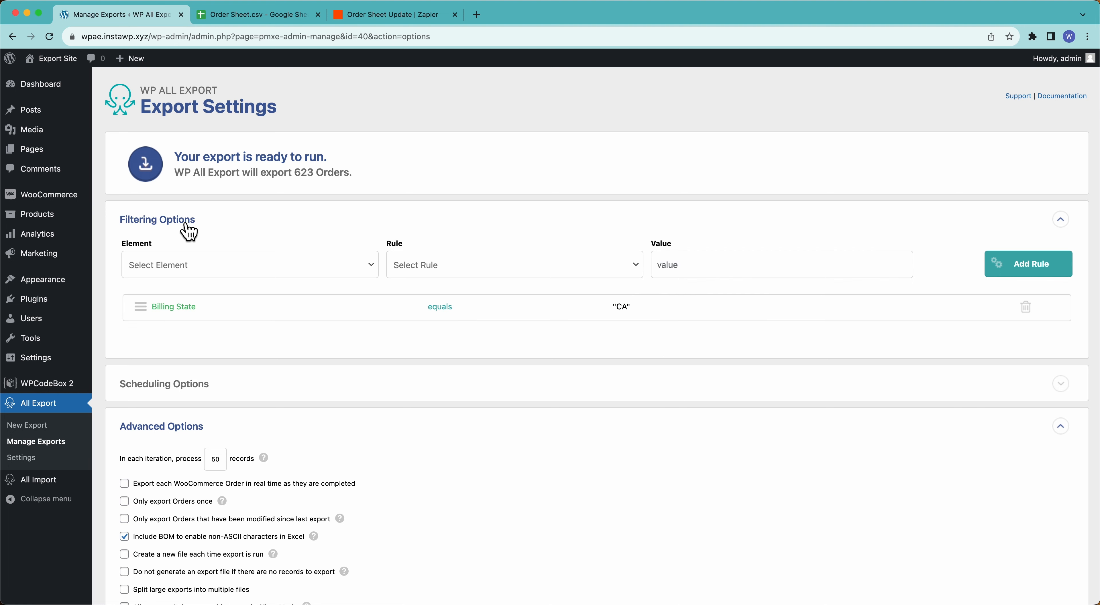
Save the export settings and run the Orders Export - 2023 November 21 14:00 export.
{"action": "left_click", "coordinate": [220, 225]}
{"action": "scroll", "coordinate": [188, 230], "scroll_direction": "down", "scroll_amount": 3}
{"action": "scroll", "coordinate": [188, 231], "scroll_direction": "down", "scroll_amount": 1}
{"action": "left_click", "coordinate": [721, 486]}
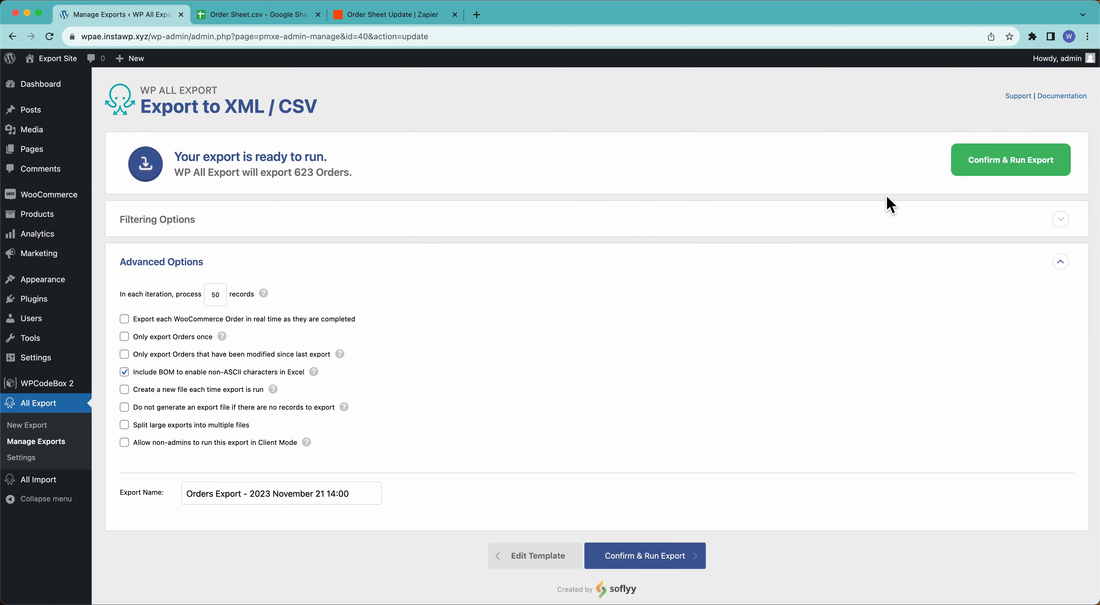
{"action": "left_click", "coordinate": [966, 161]}
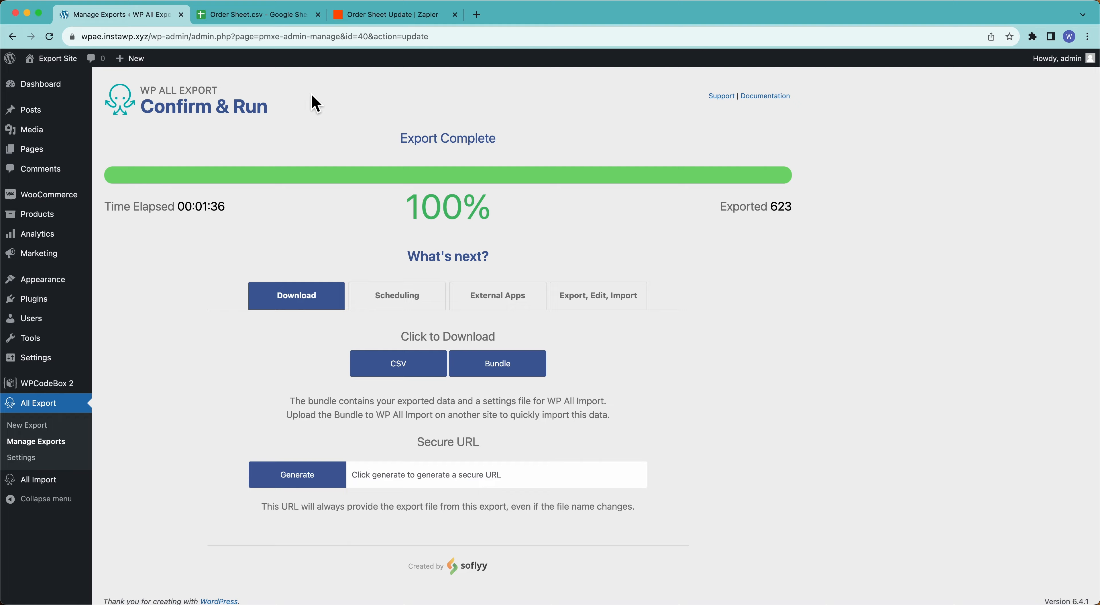
Switch to the Order Sheet.csv spreadsheet in Google Sheets and check its order rows down to the last one.
{"action": "left_click", "coordinate": [269, 21]}
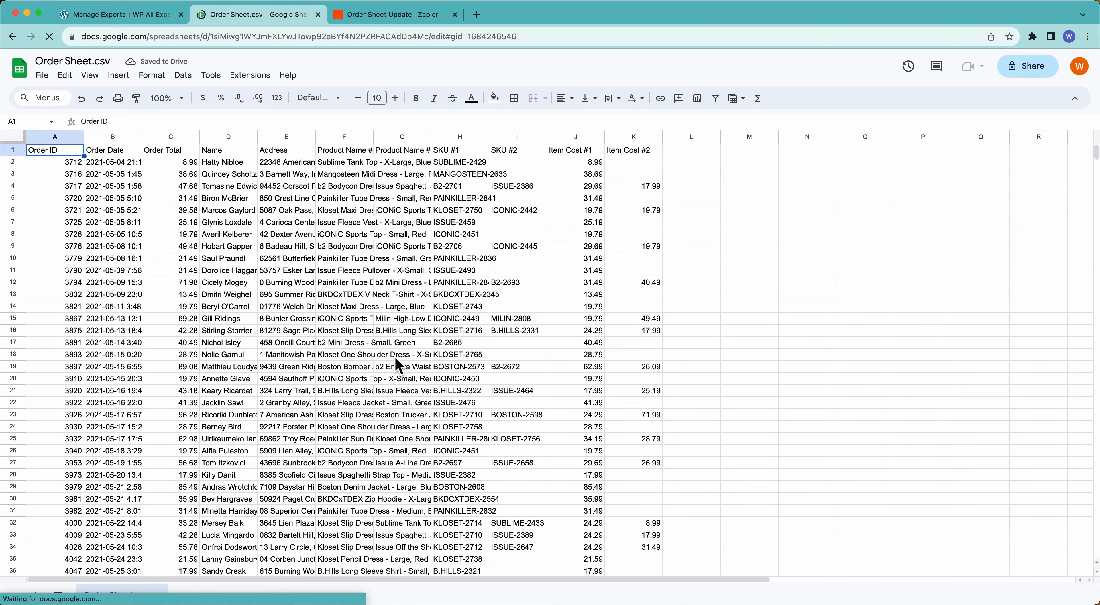
{"action": "scroll", "coordinate": [399, 365], "scroll_direction": "down", "scroll_amount": 20}
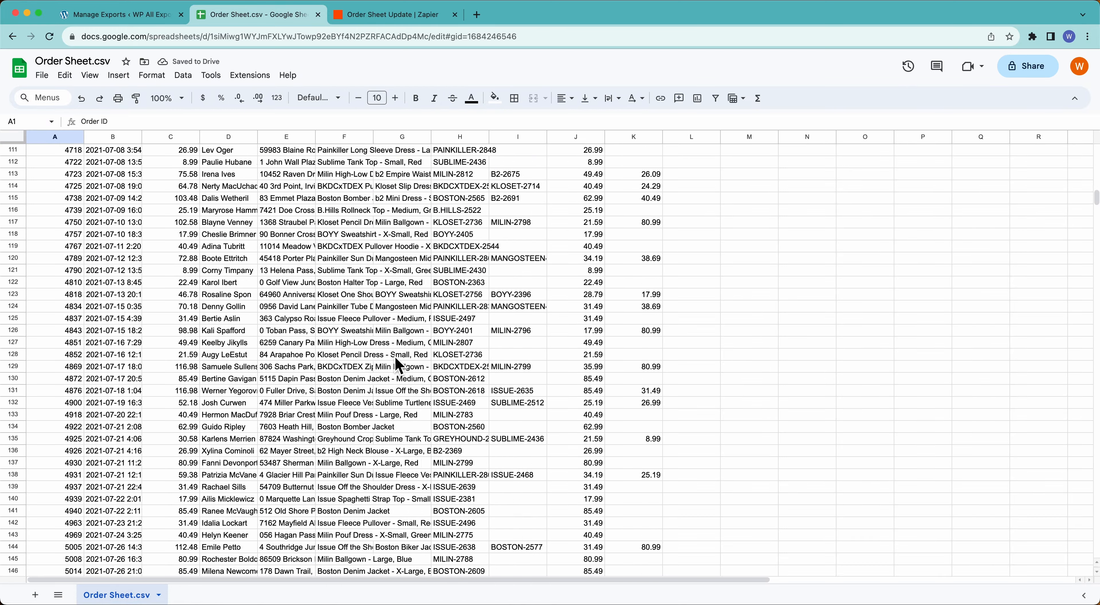
{"action": "scroll", "coordinate": [399, 366], "scroll_direction": "down", "scroll_amount": 20}
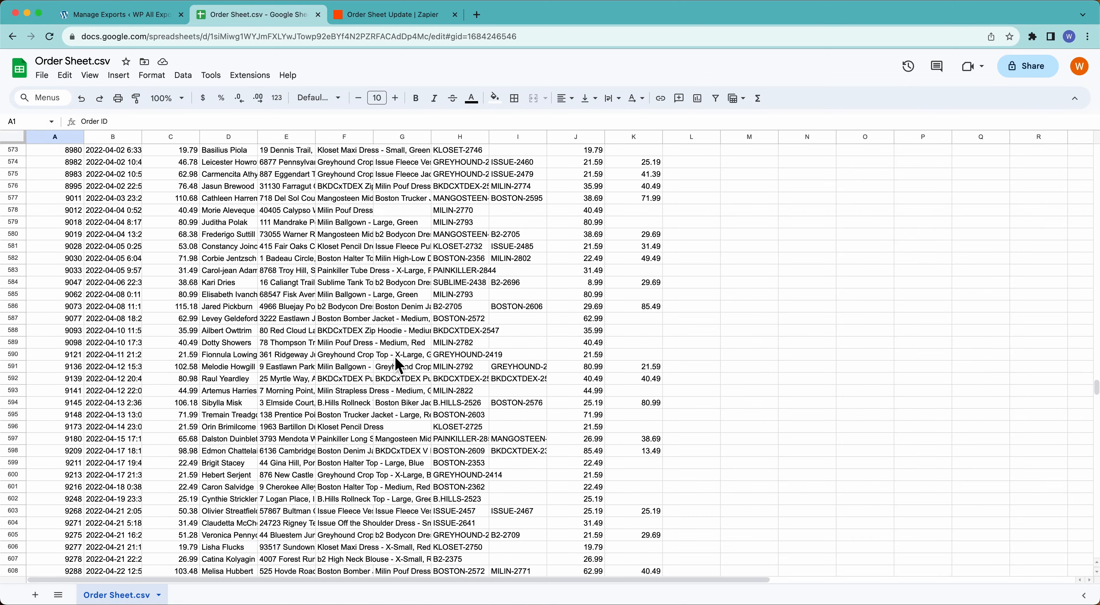
{"action": "scroll", "coordinate": [399, 365], "scroll_direction": "down", "scroll_amount": 20}
{"action": "scroll", "coordinate": [399, 366], "scroll_direction": "up", "scroll_amount": 20}
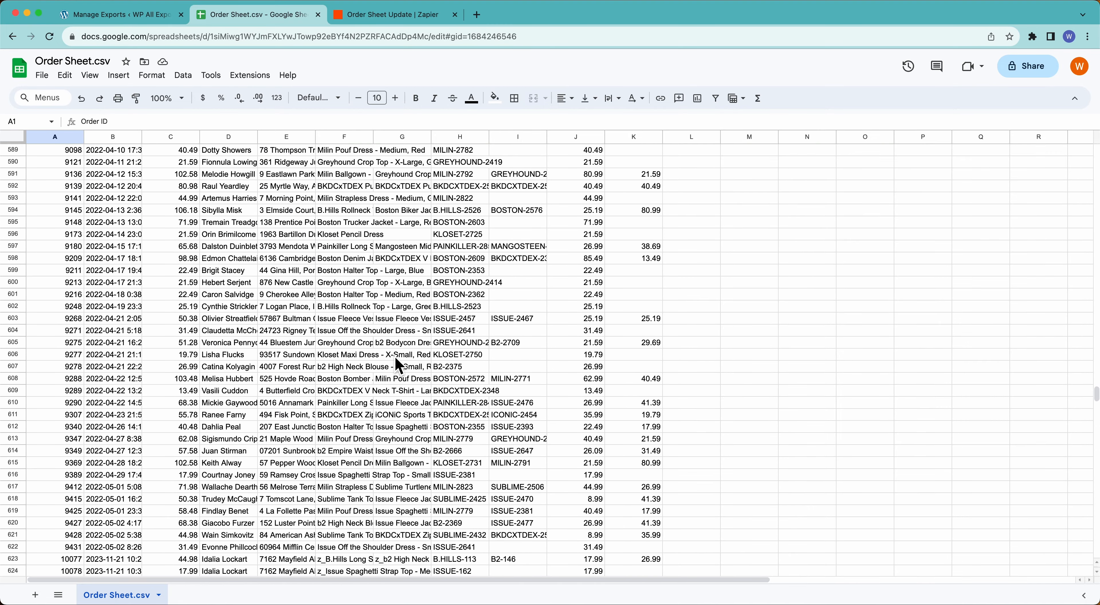
{"action": "scroll", "coordinate": [399, 365], "scroll_direction": "down", "scroll_amount": 3}
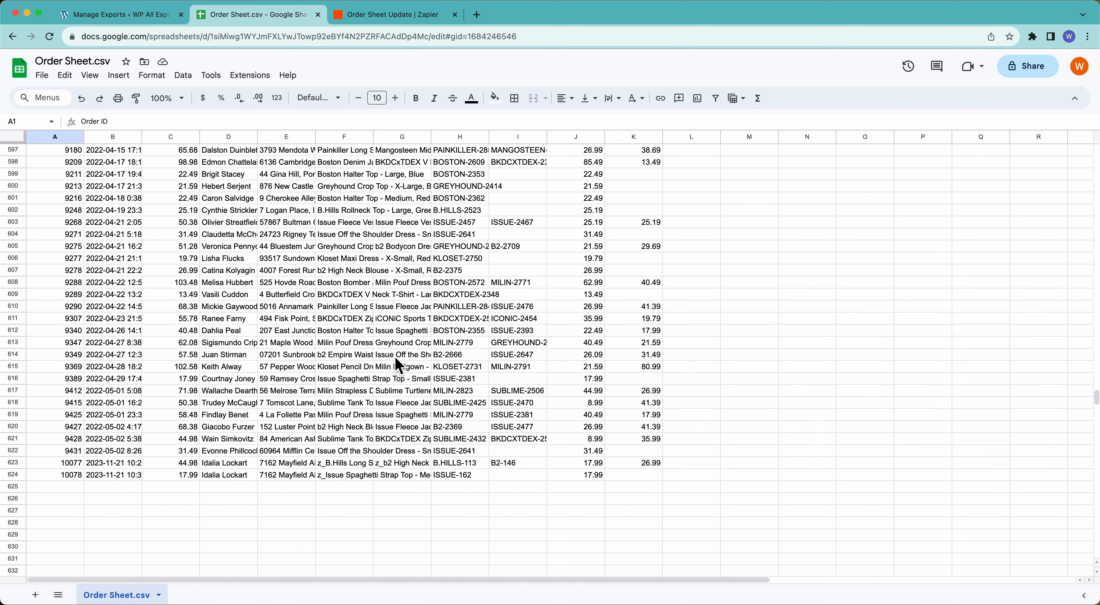
Compare the WP All Export completion page with the Order Sheet.csv spreadsheet, and switch to the Order Sheet Update Zap in Zapier.
{"action": "left_click", "coordinate": [138, 17]}
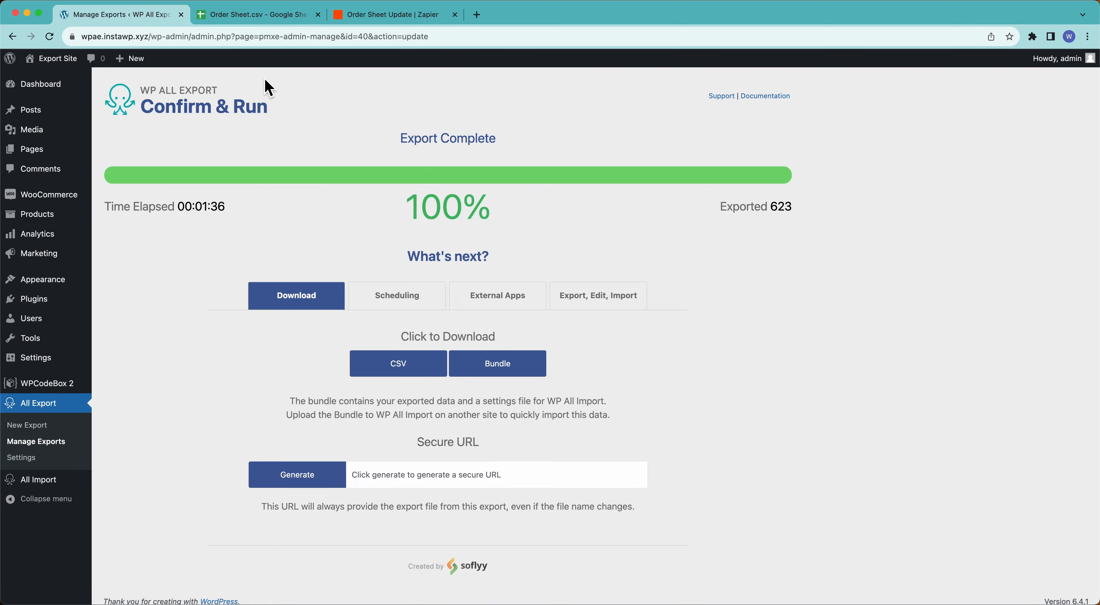
{"action": "left_click", "coordinate": [256, 17]}
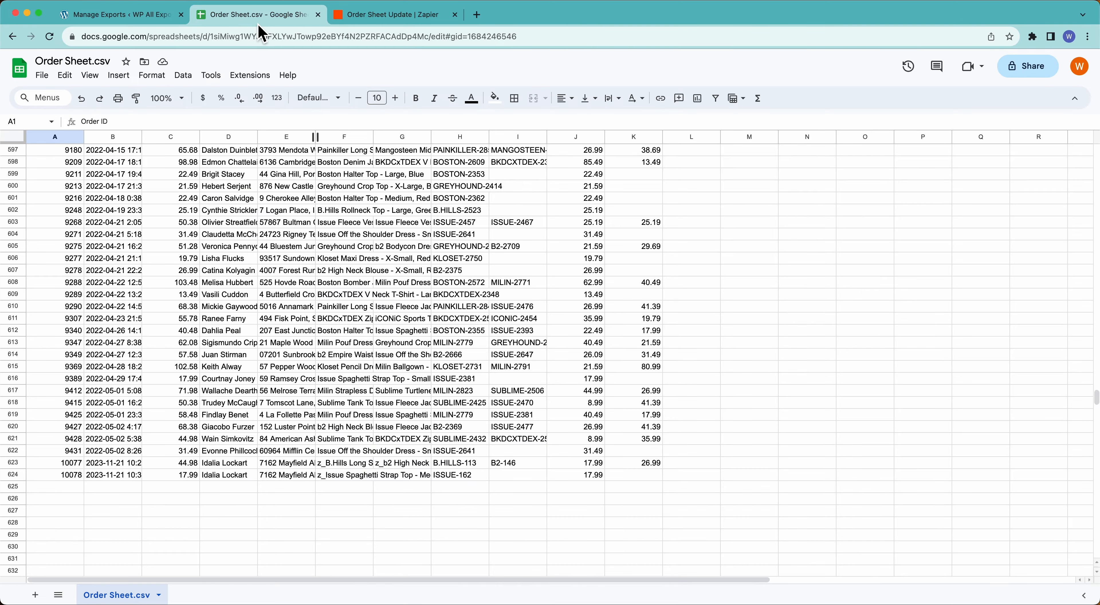
{"action": "scroll", "coordinate": [292, 184], "scroll_direction": "up", "scroll_amount": 20}
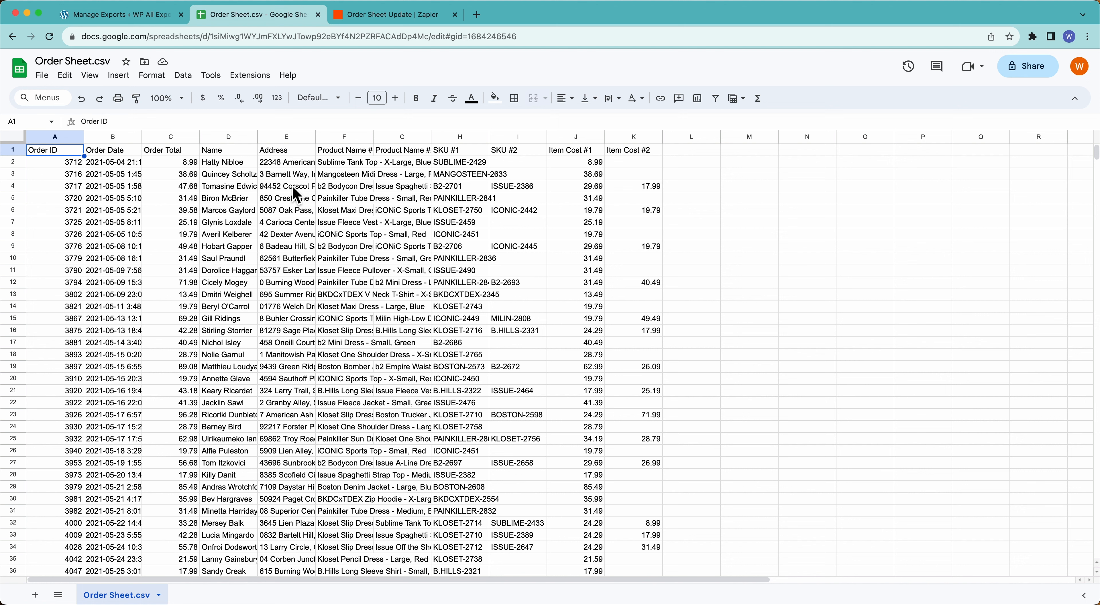
{"action": "left_click", "coordinate": [385, 17]}
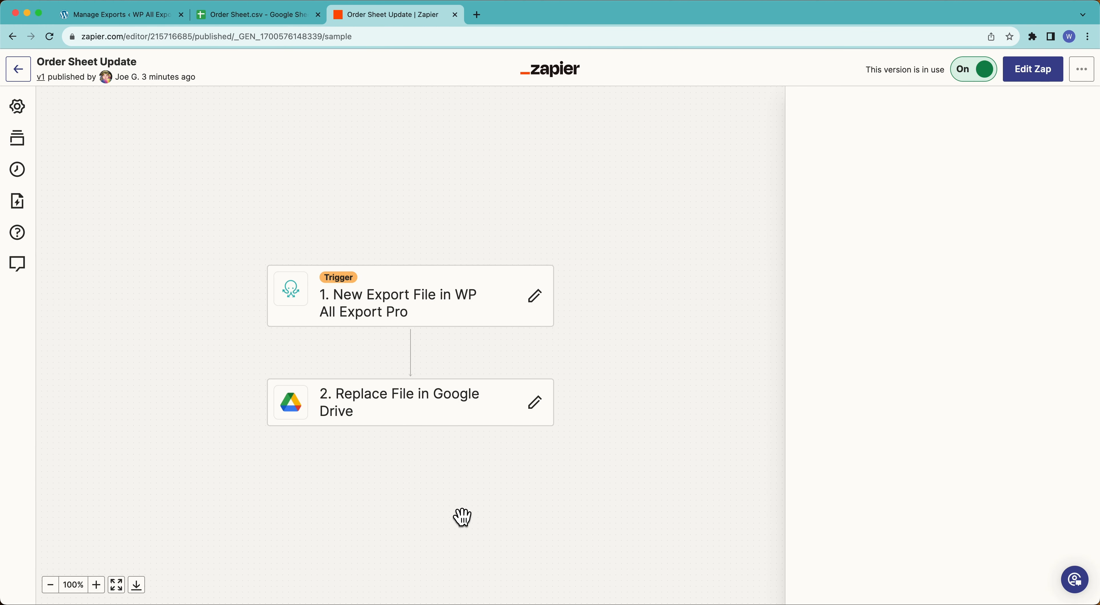